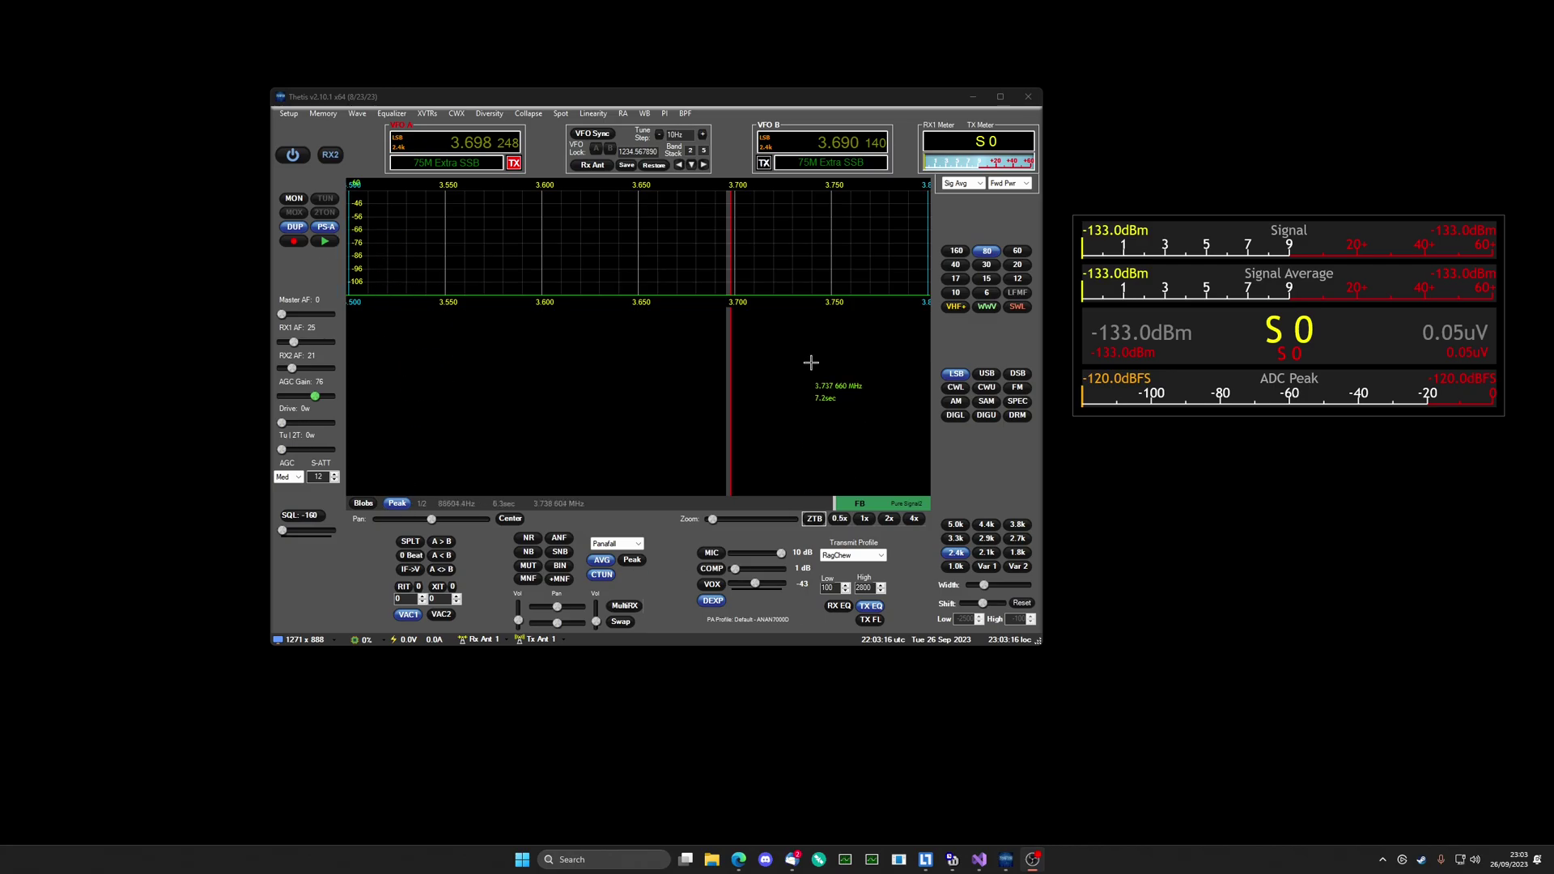
# Turn off VAC1 and restart Thetis-x64.
pyautogui.click(288, 114)
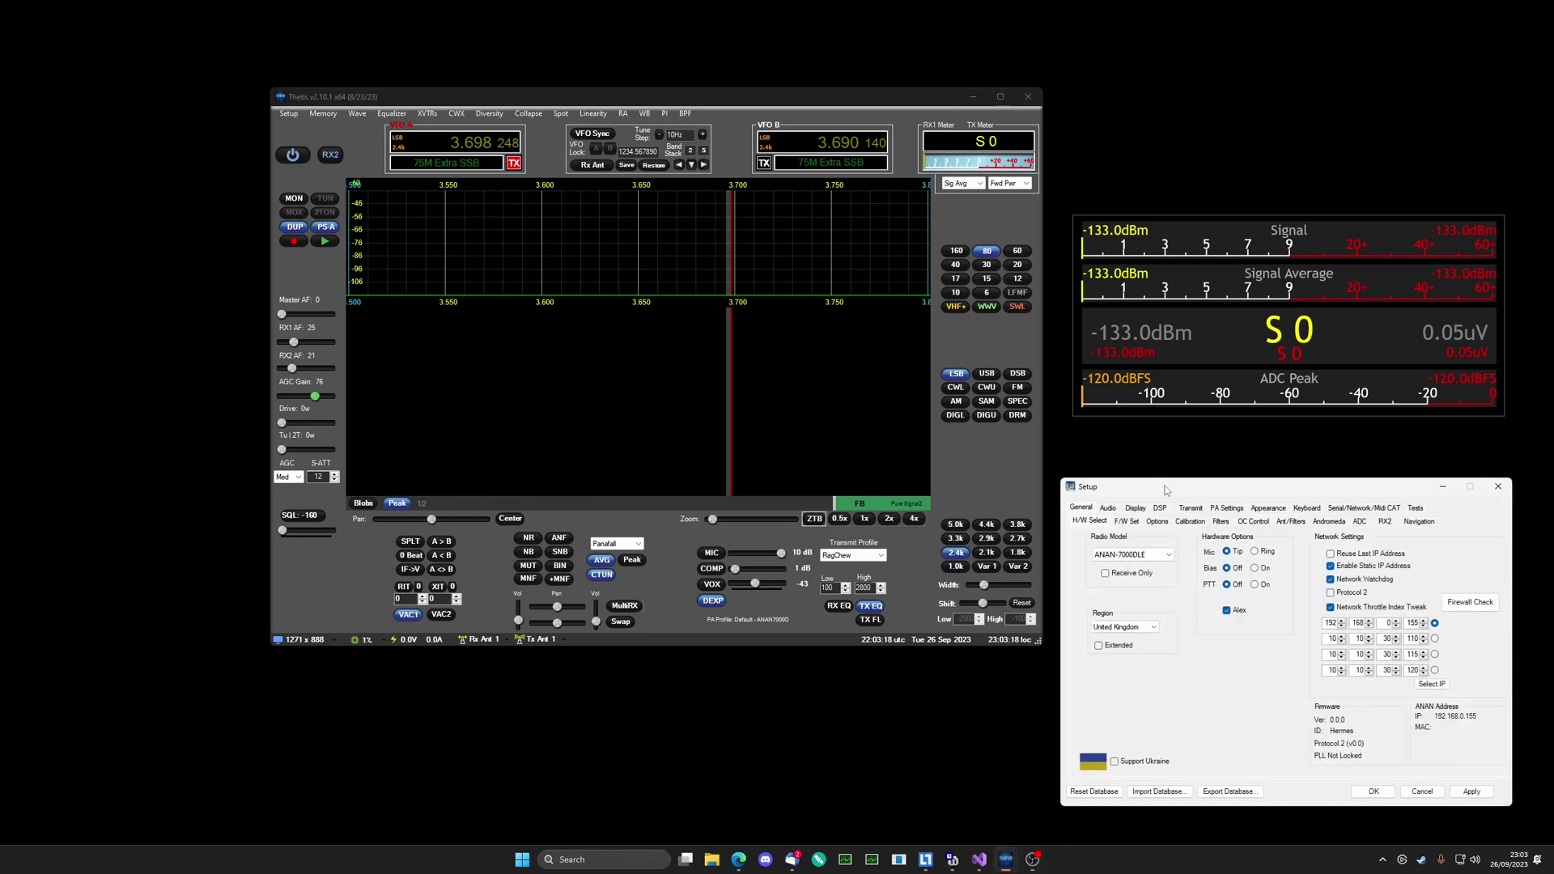
pyautogui.click(1497, 486)
pyautogui.click(407, 617)
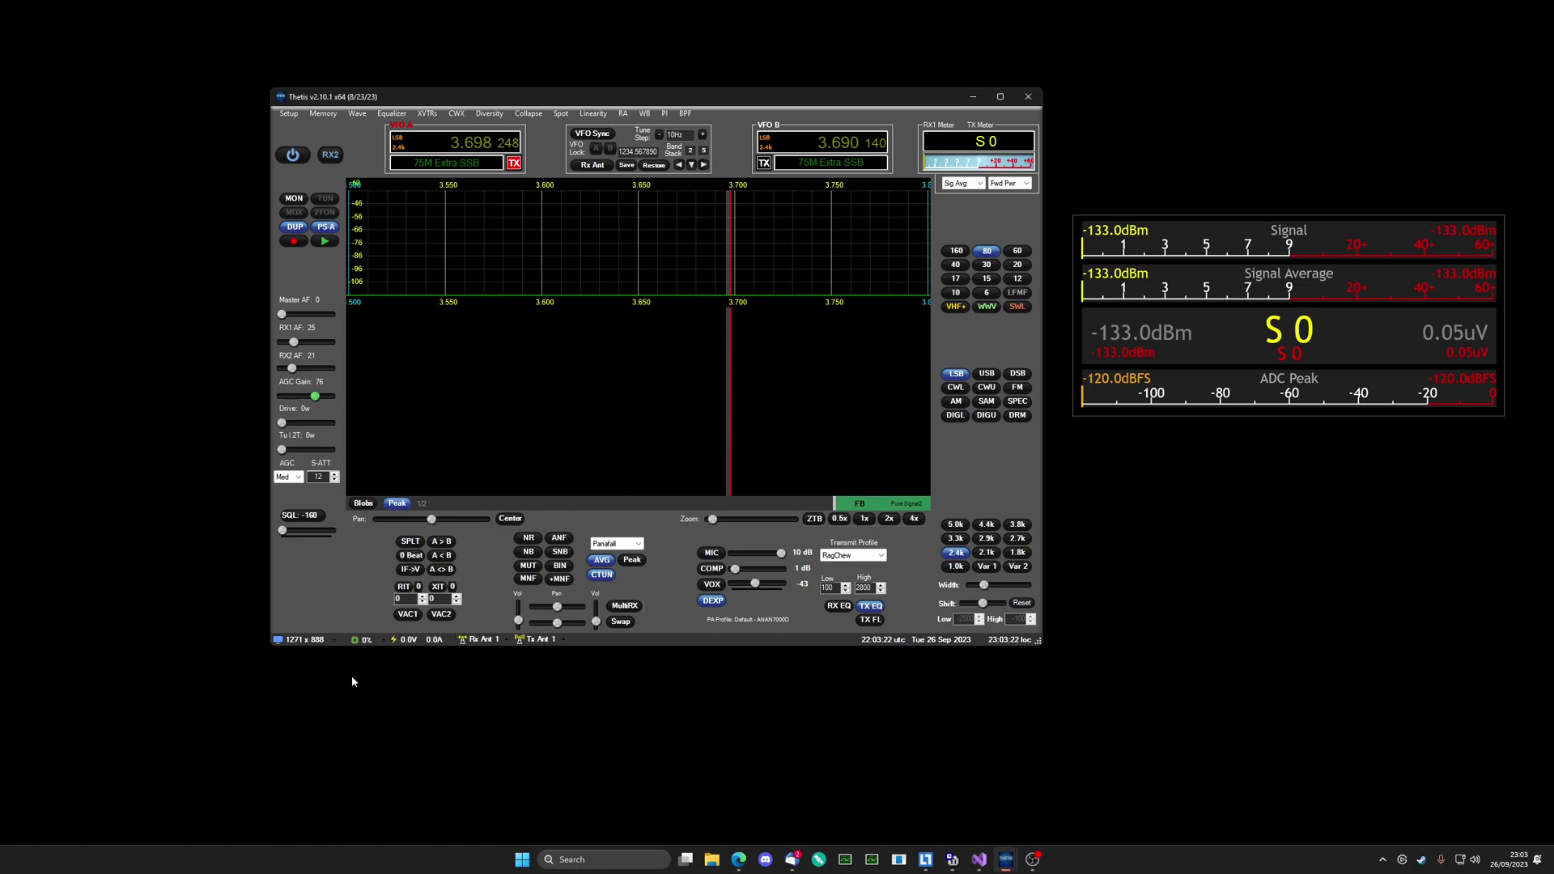
pyautogui.click(1028, 96)
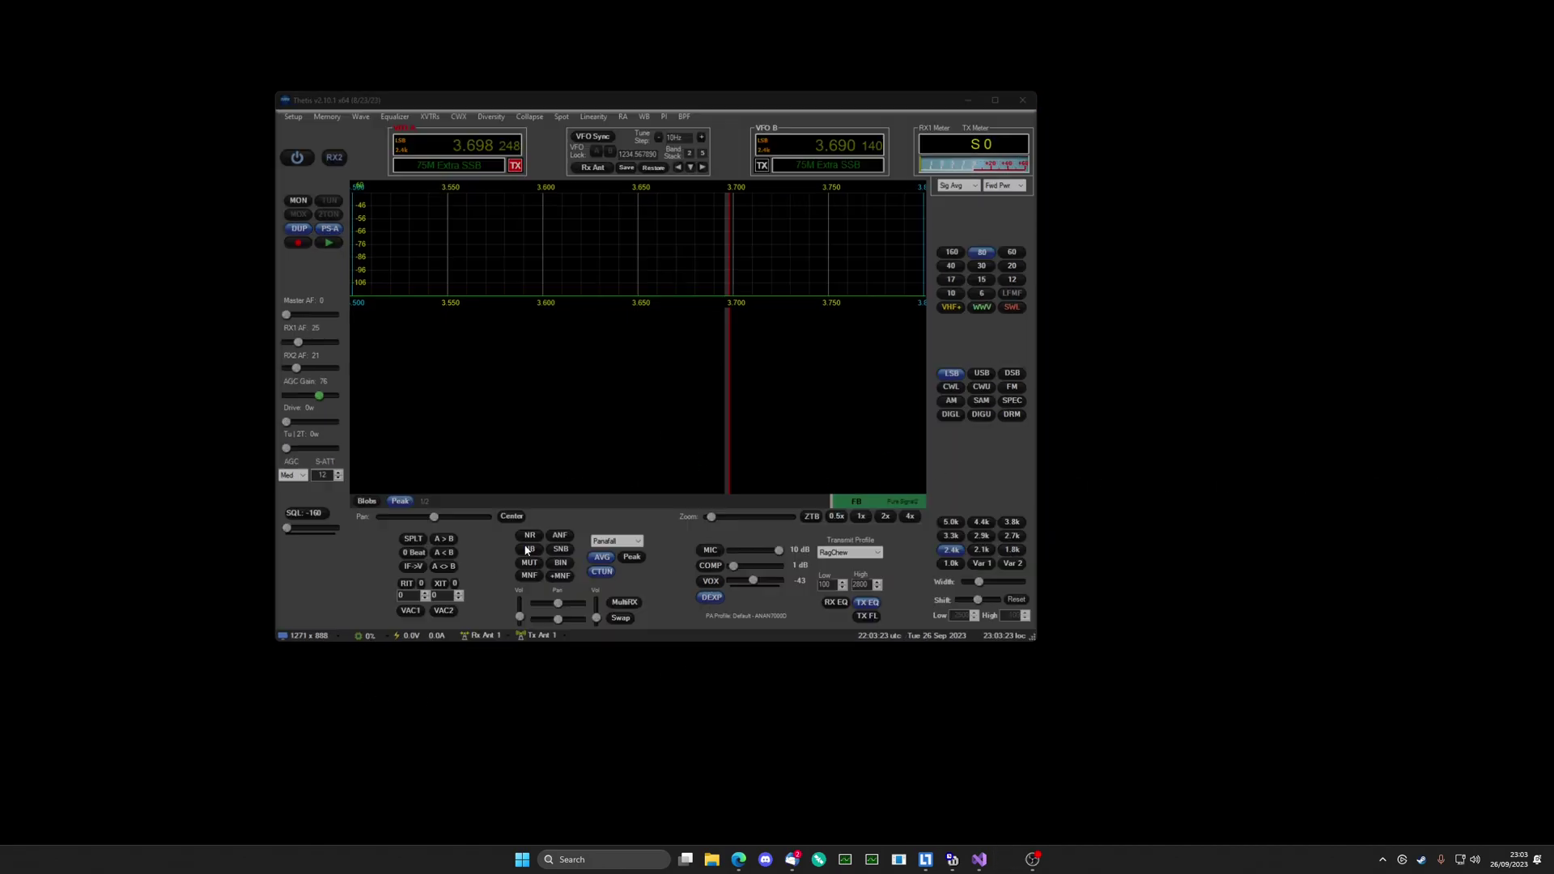
pyautogui.click(641, 859)
pyautogui.write('thetis-x64')
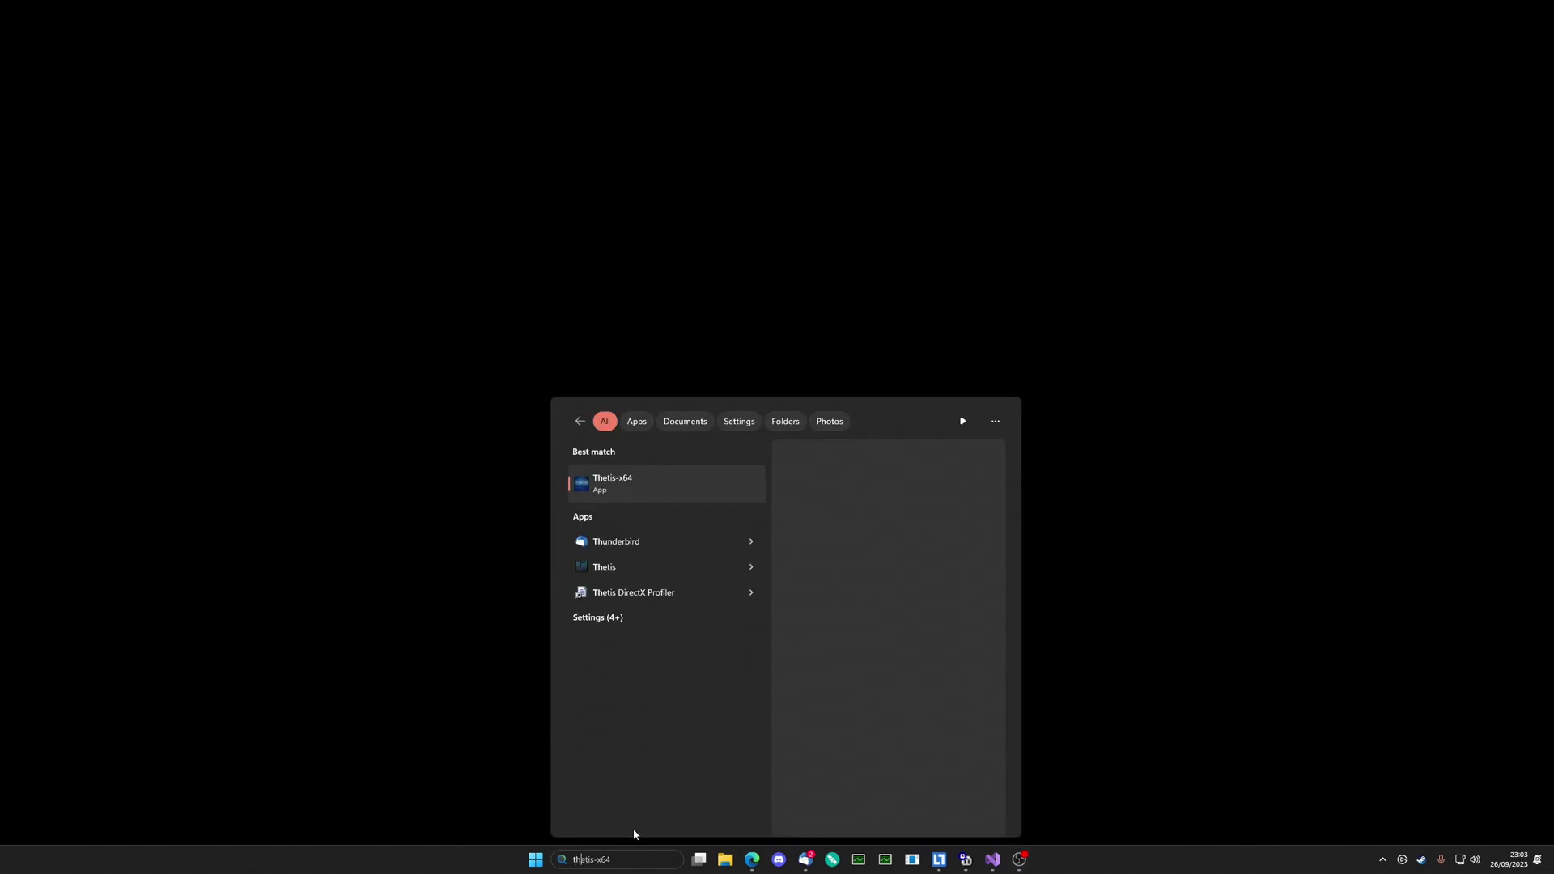
pyautogui.click(647, 471)
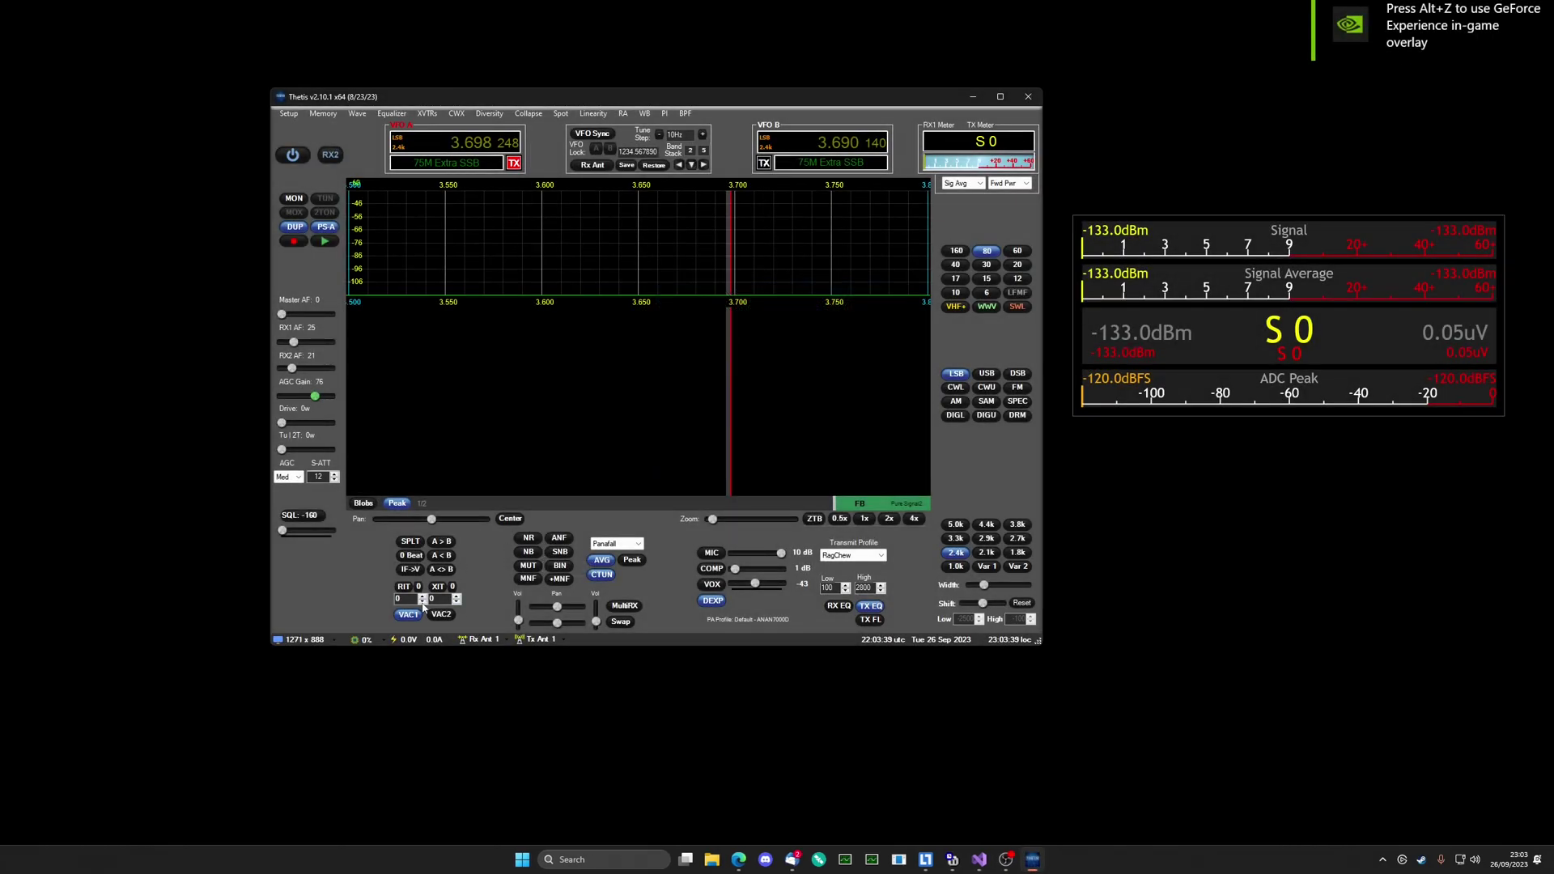
# Turn off VAC1 and save the current settings over the RagChew transmit profile in the Transmit setup.
pyautogui.click(289, 113)
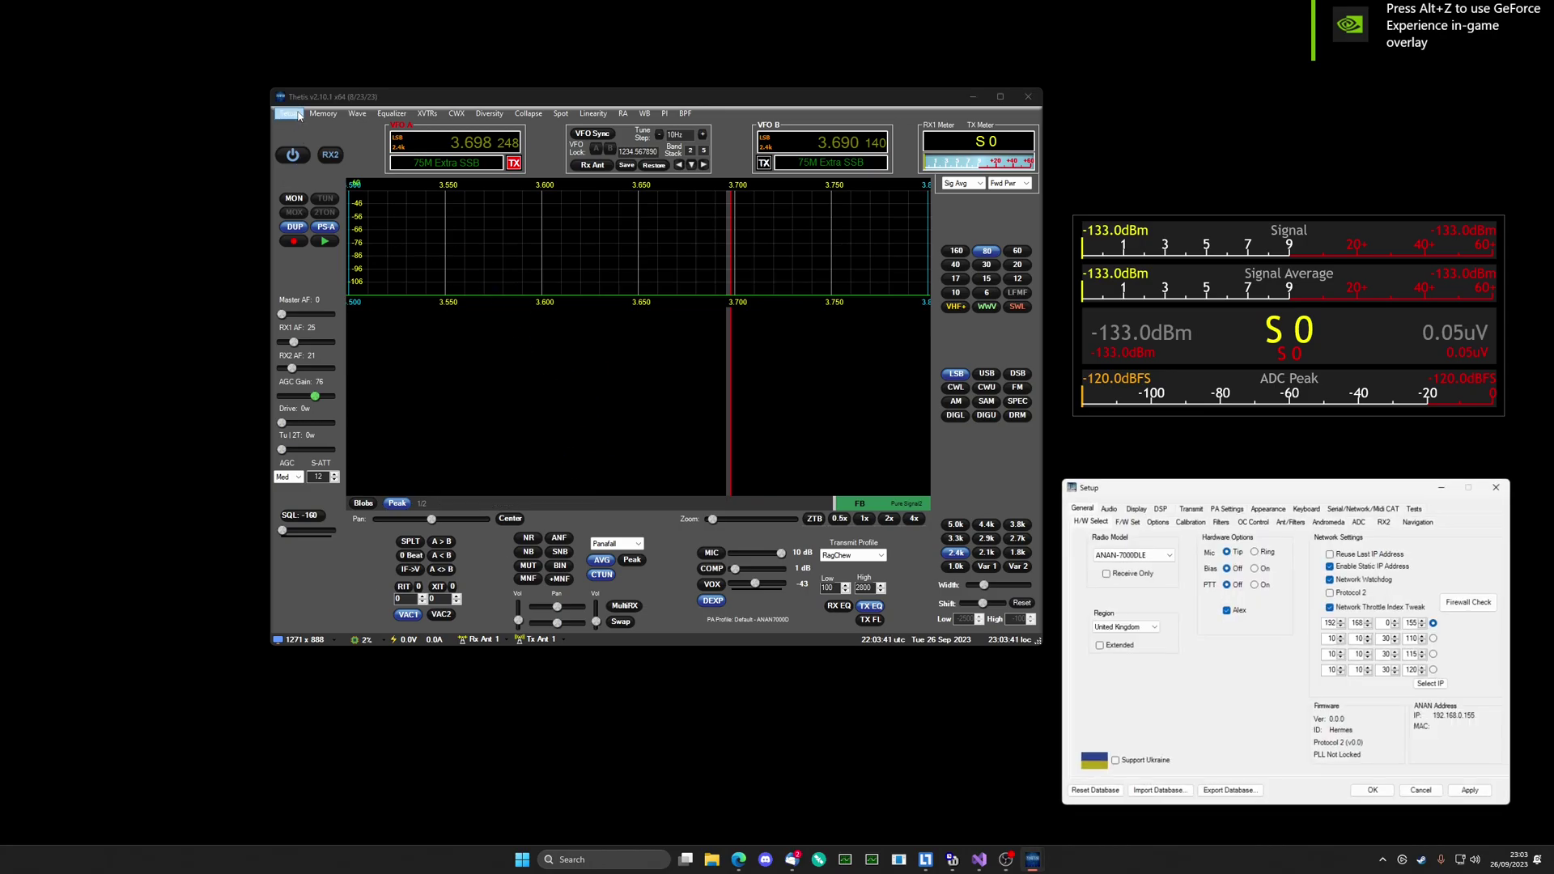
pyautogui.moveTo(1263, 492); pyautogui.dragTo(751, 247)
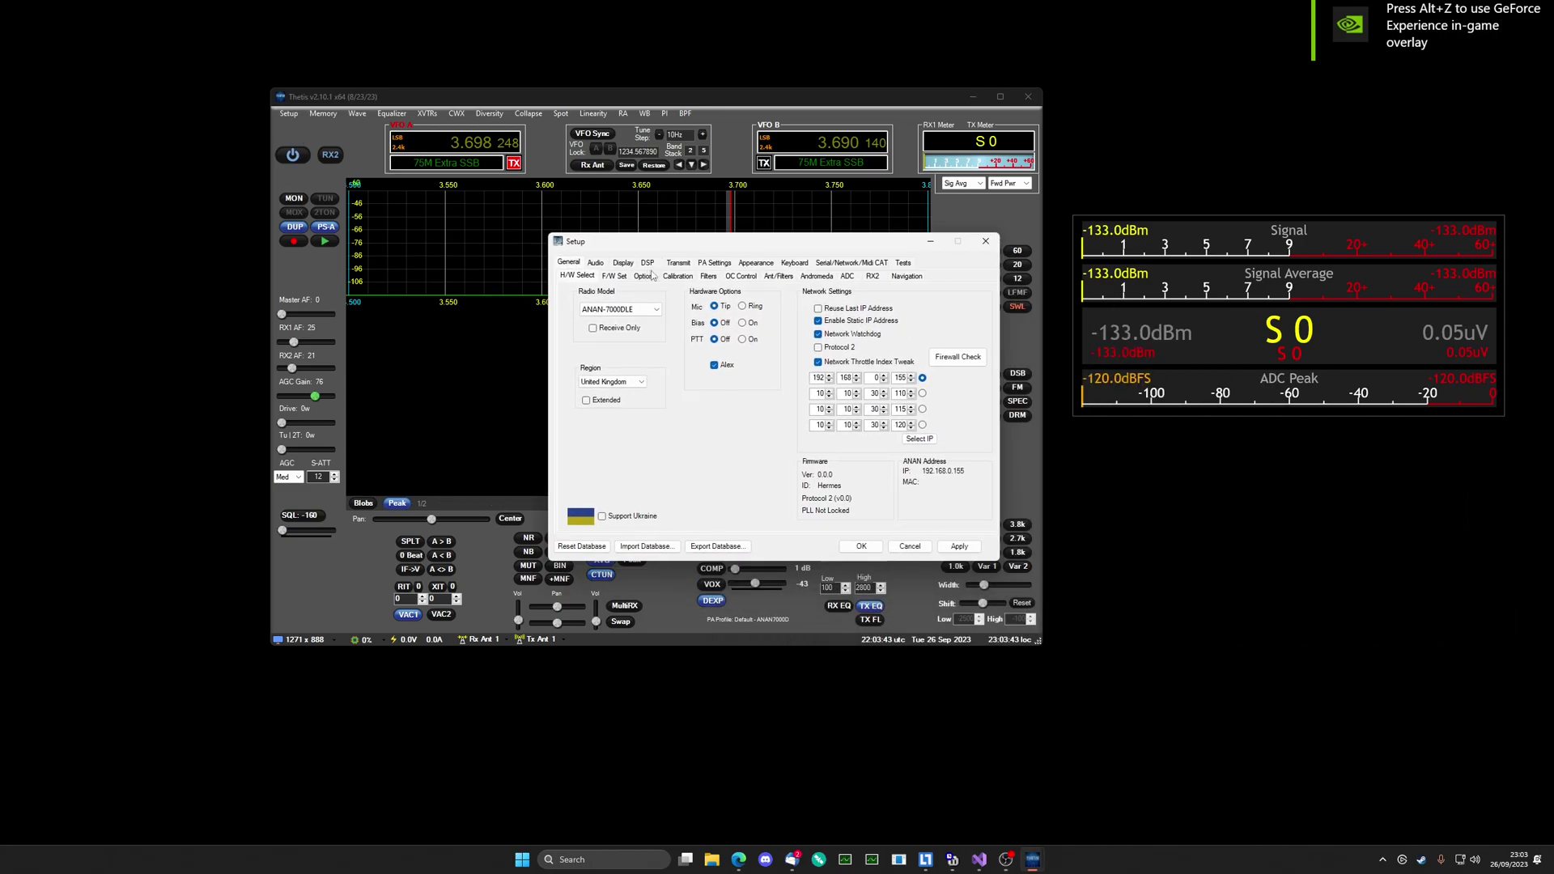
pyautogui.click(678, 262)
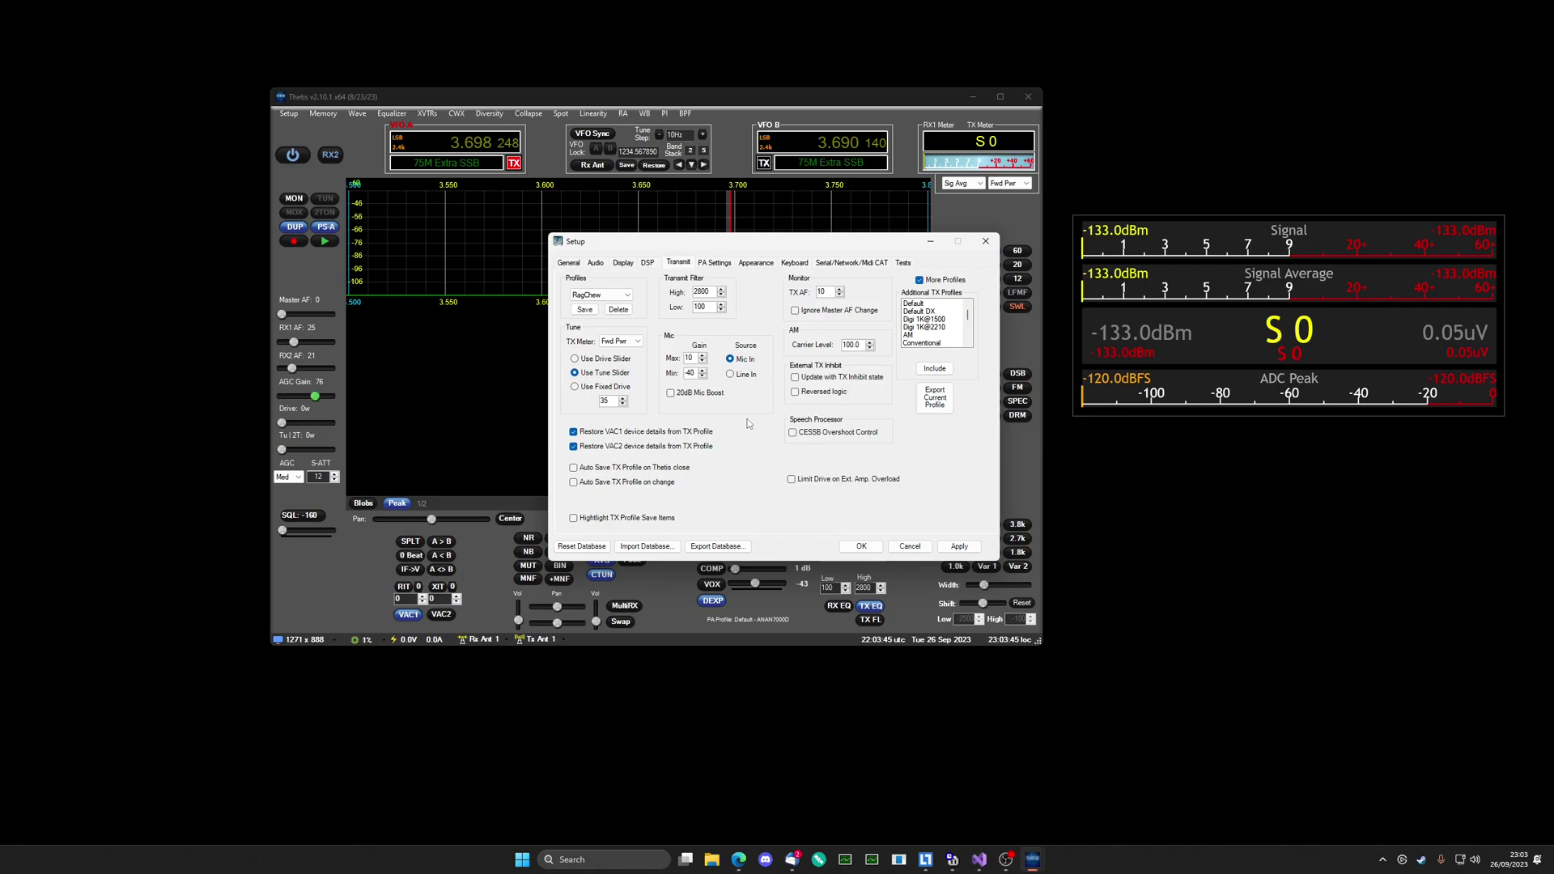
pyautogui.moveTo(768, 243); pyautogui.dragTo(1282, 446)
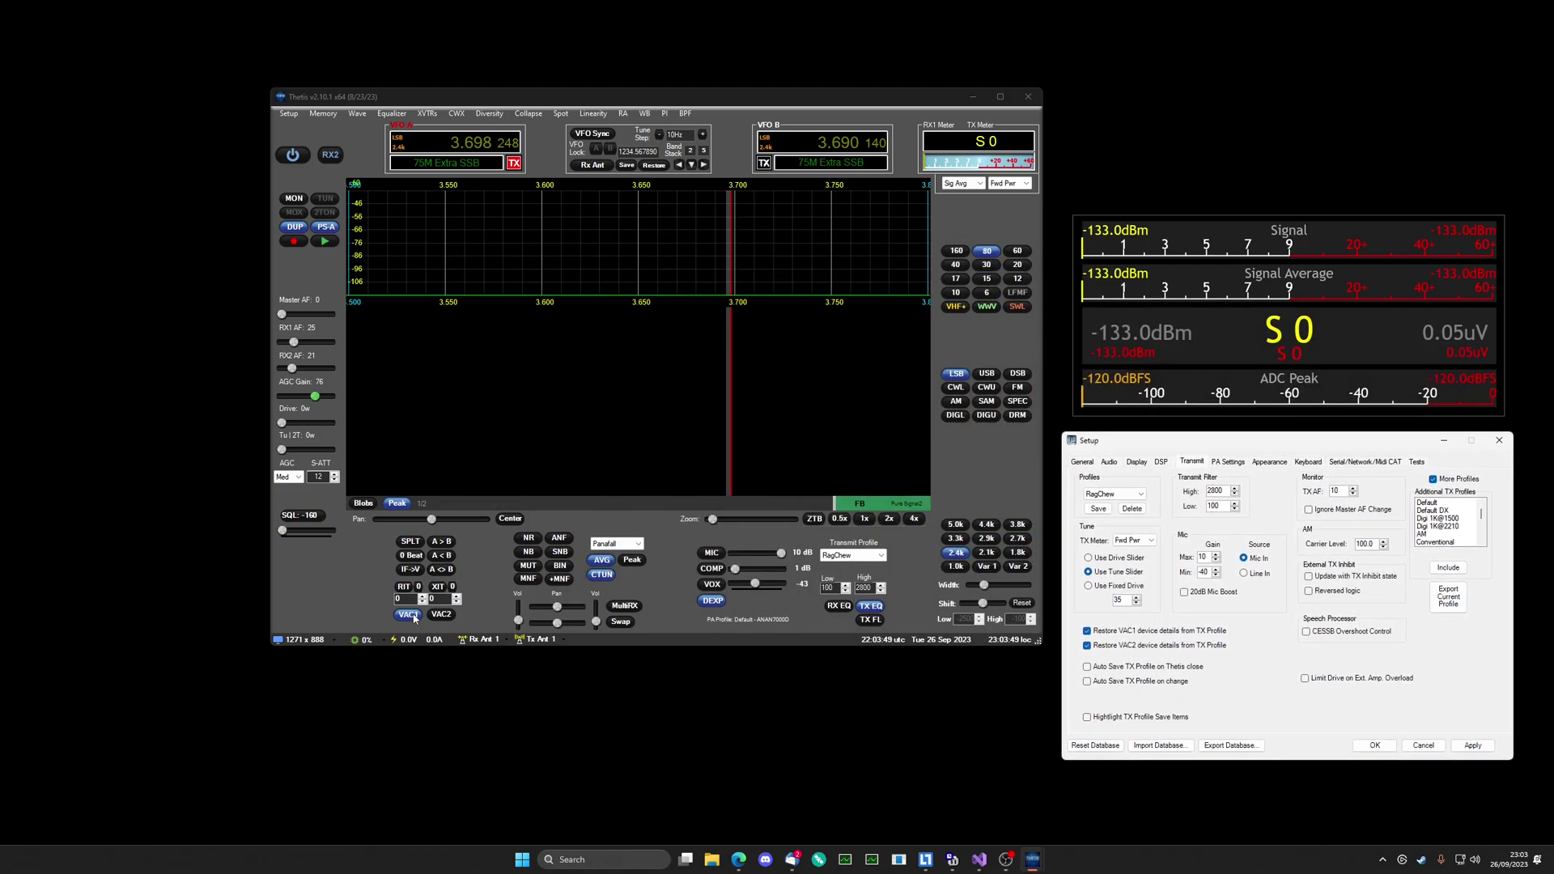
pyautogui.click(410, 615)
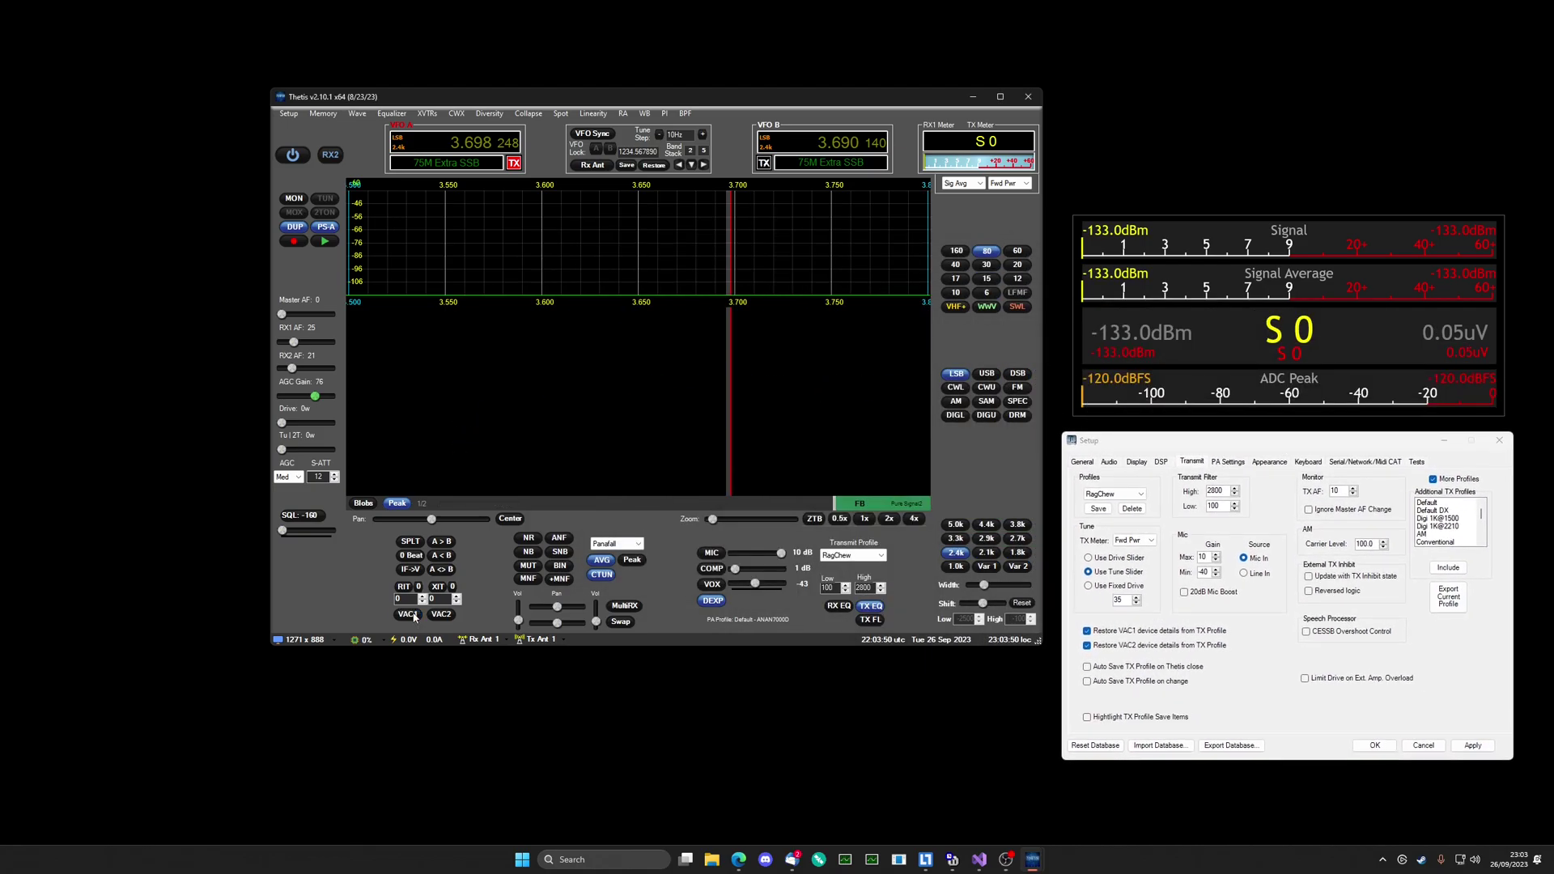
pyautogui.click(1098, 509)
pyautogui.click(841, 366)
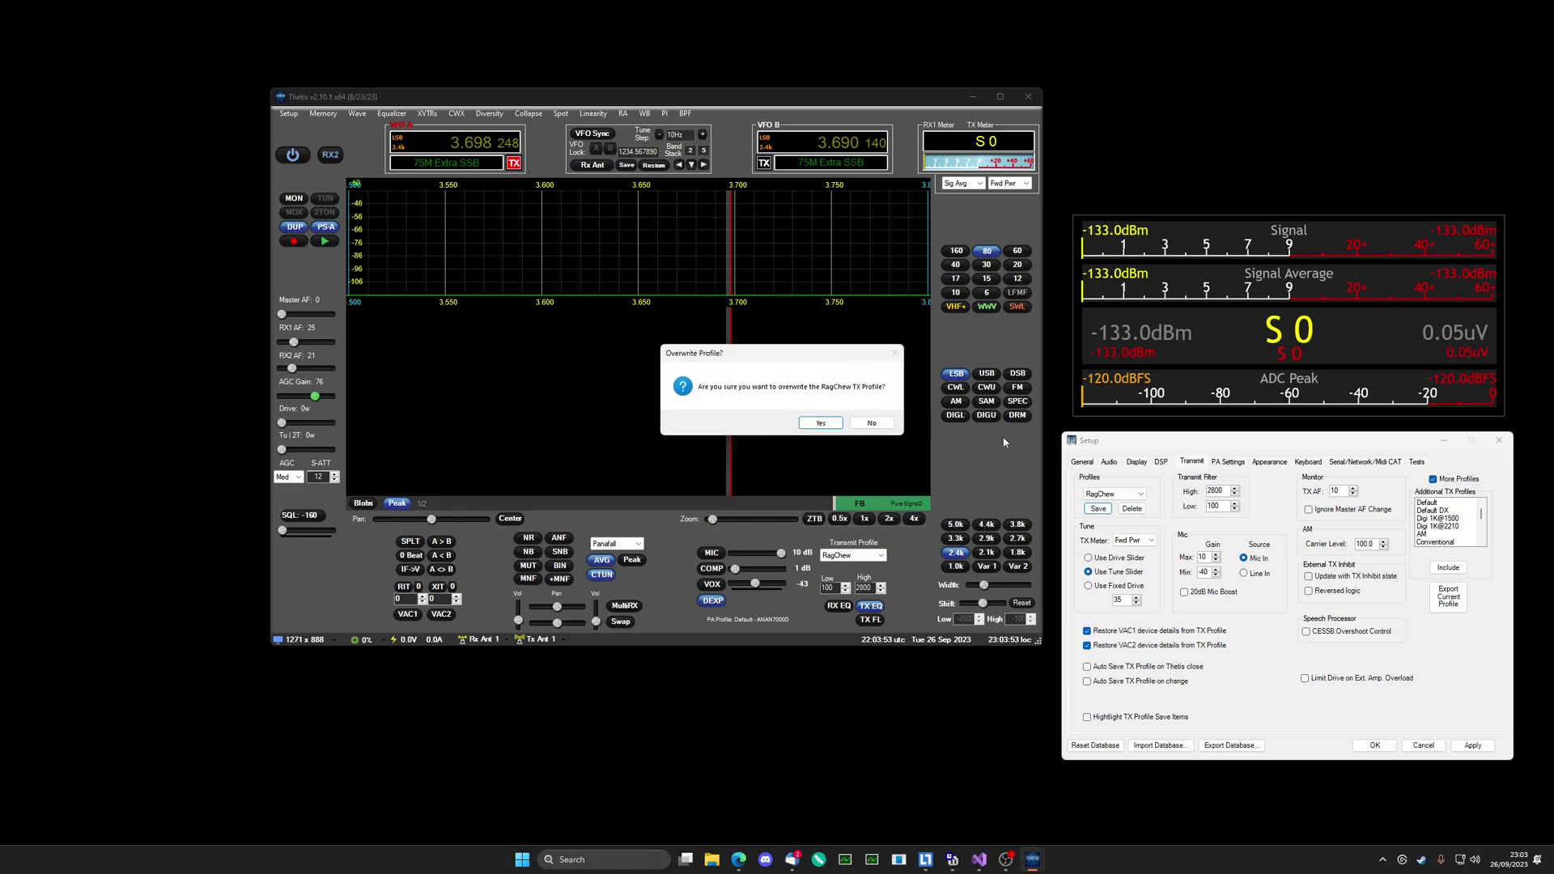
pyautogui.click(822, 423)
pyautogui.click(1383, 746)
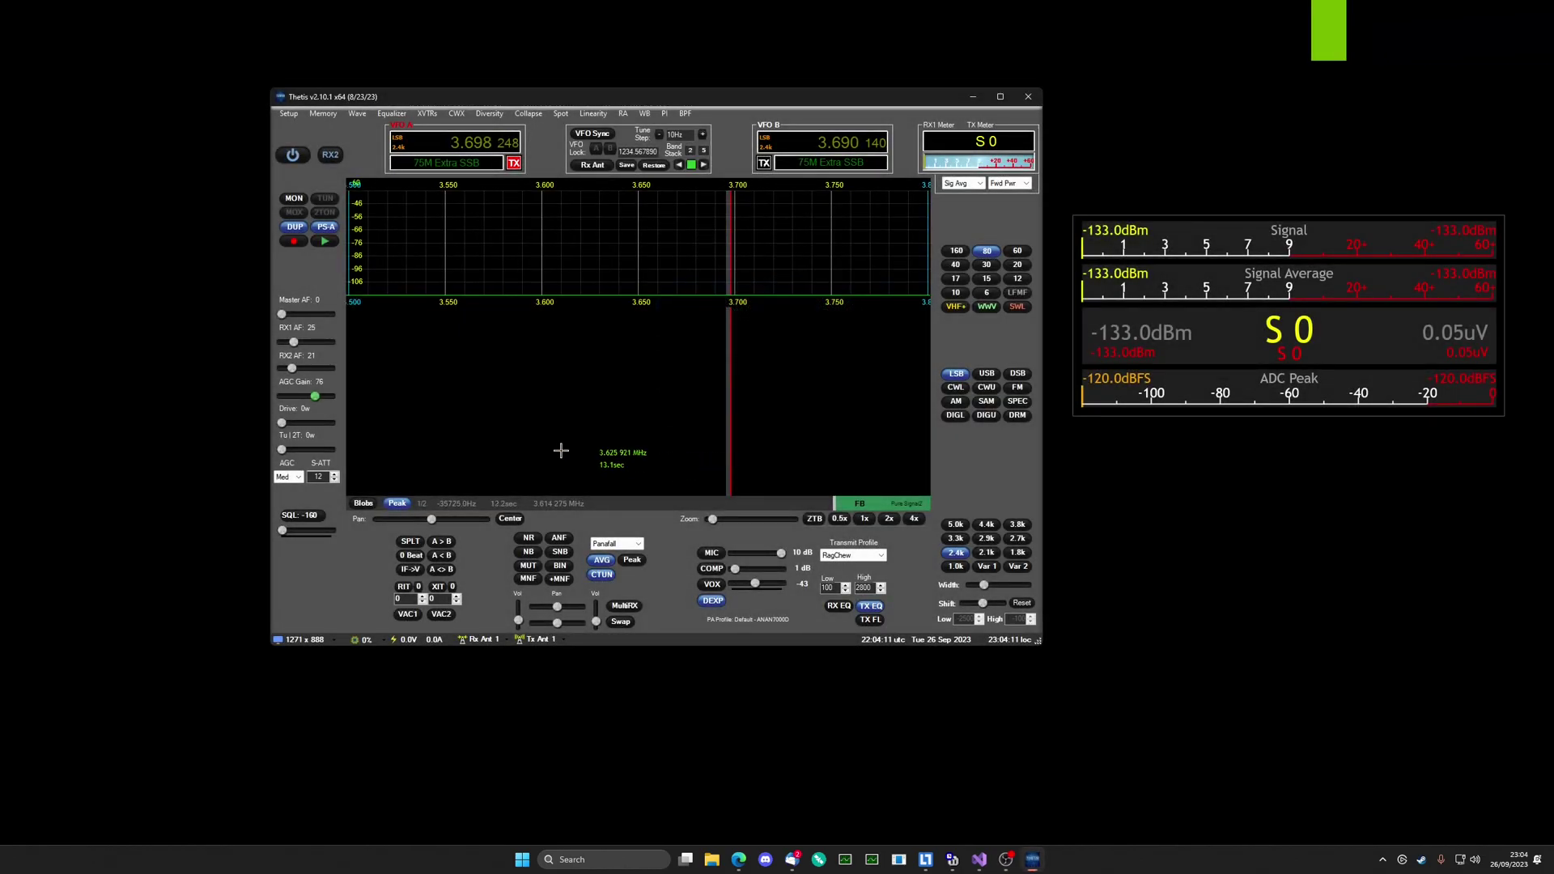
# Turn on VAC1 without saving the transmit profile, and restart Thetis-x64.
pyautogui.click(407, 615)
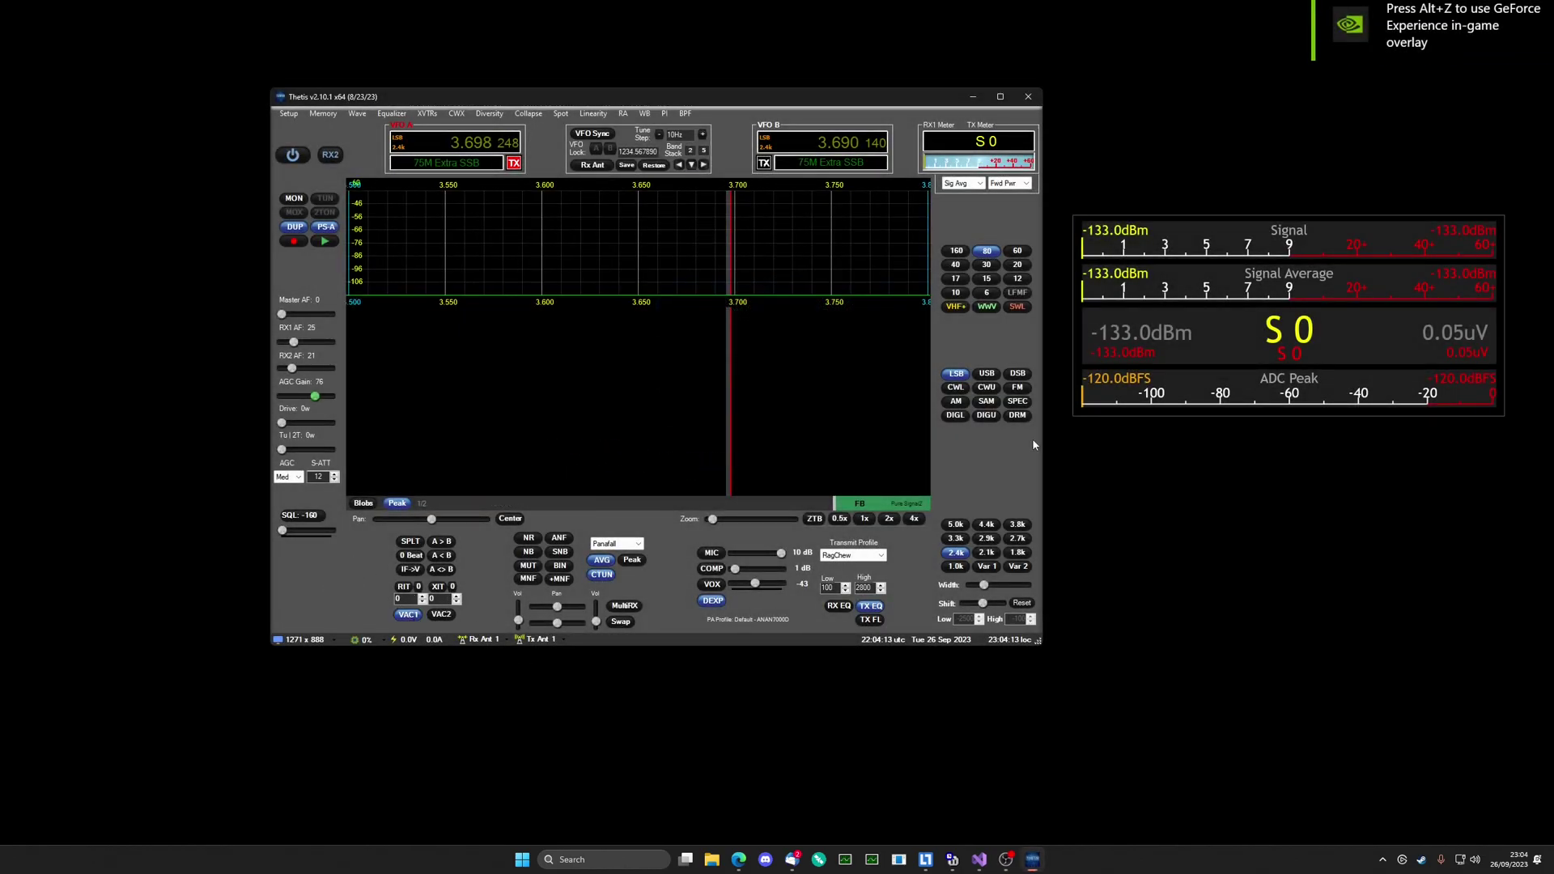
pyautogui.click(1032, 97)
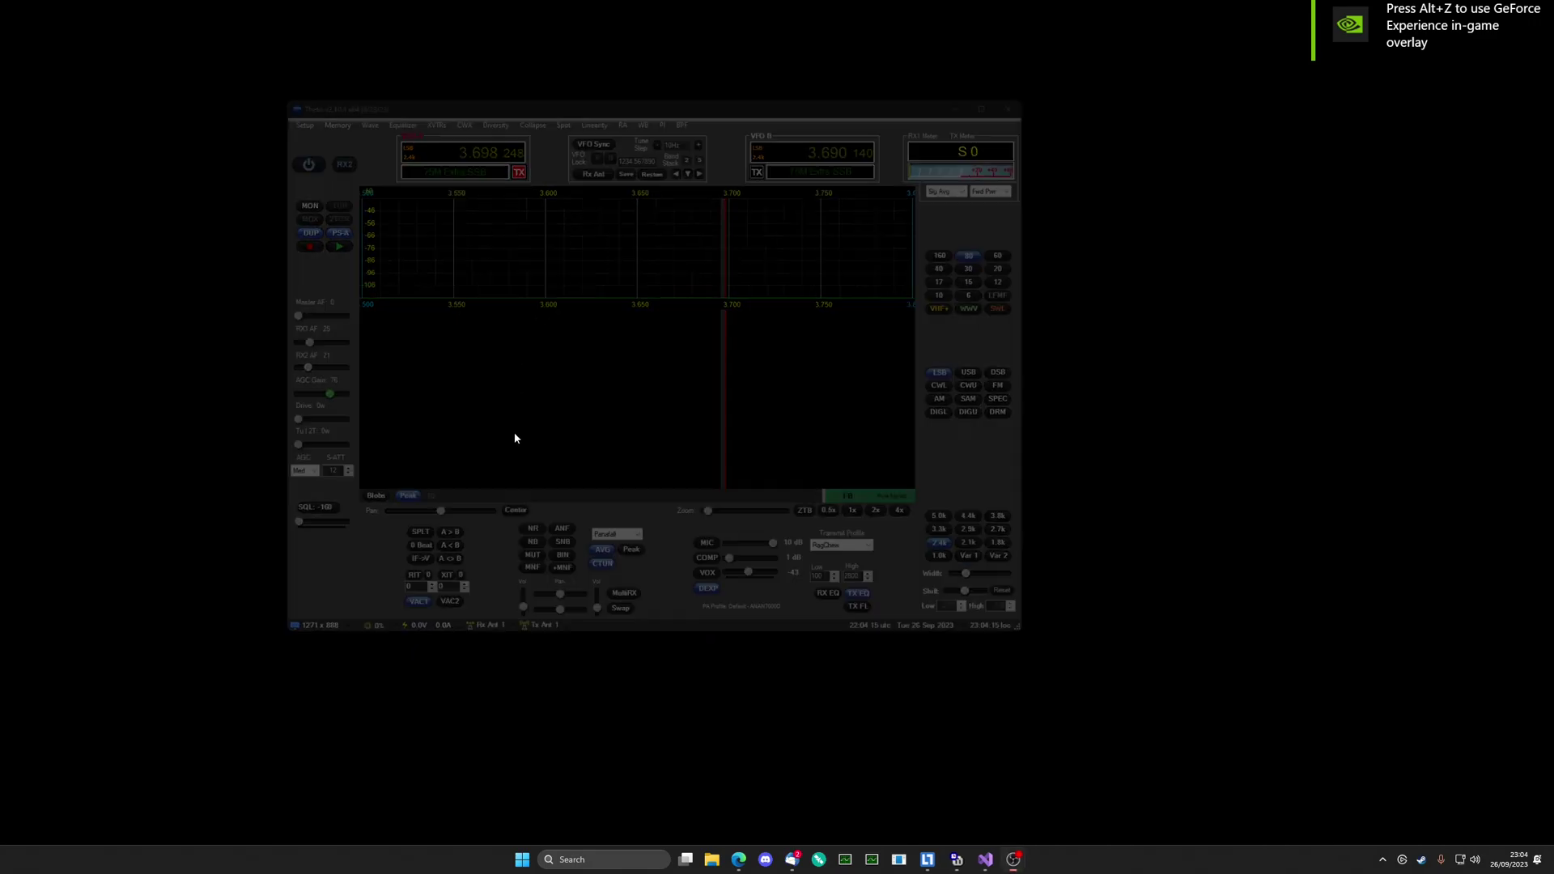
pyautogui.click(617, 859)
pyautogui.write('the')
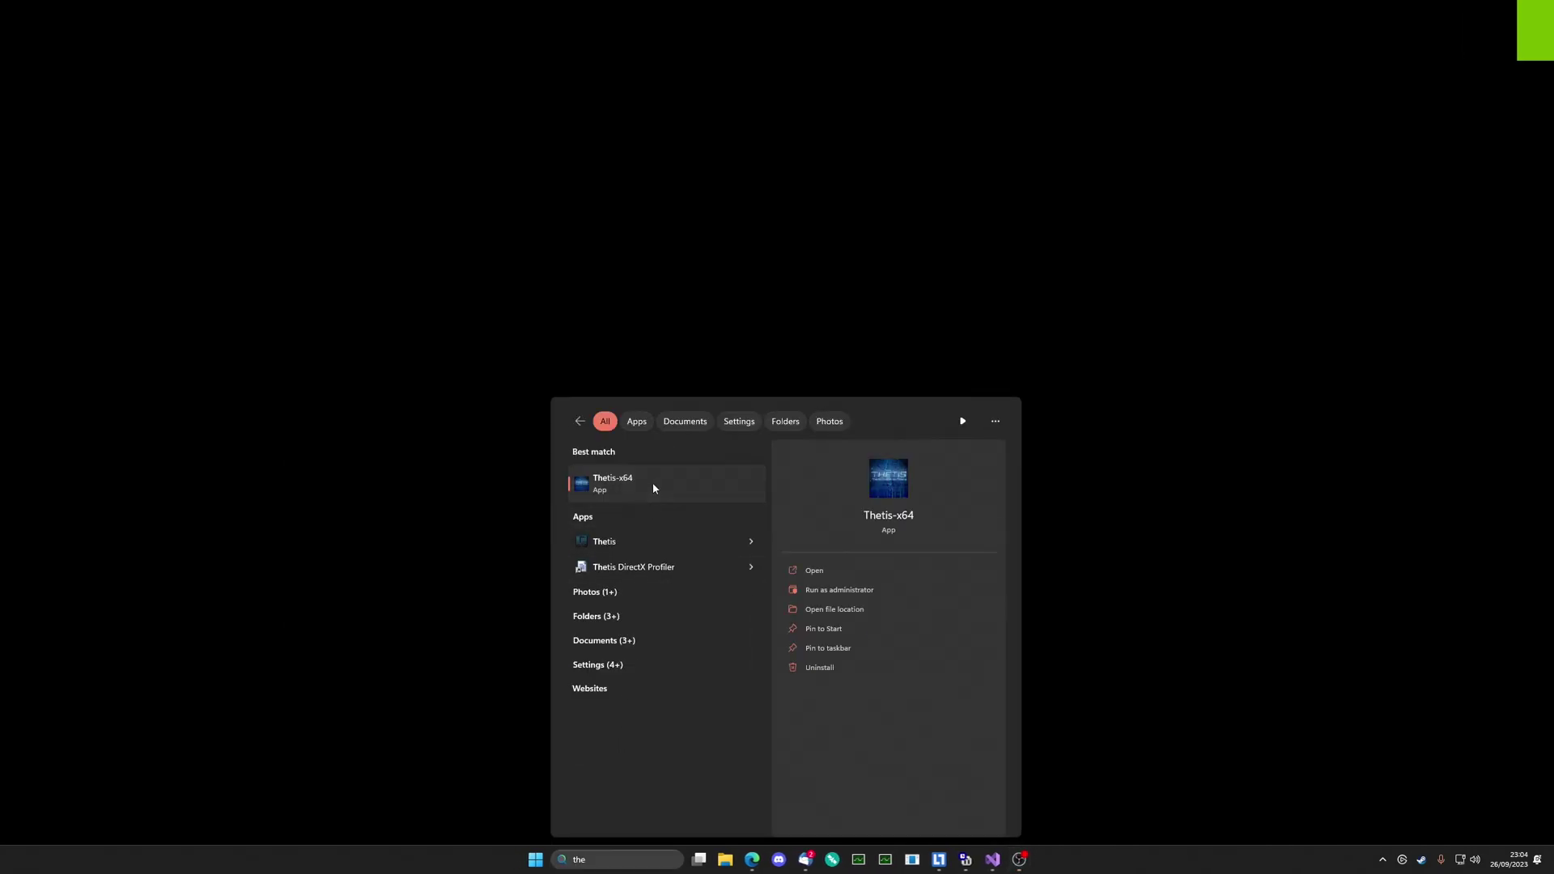
pyautogui.click(652, 482)
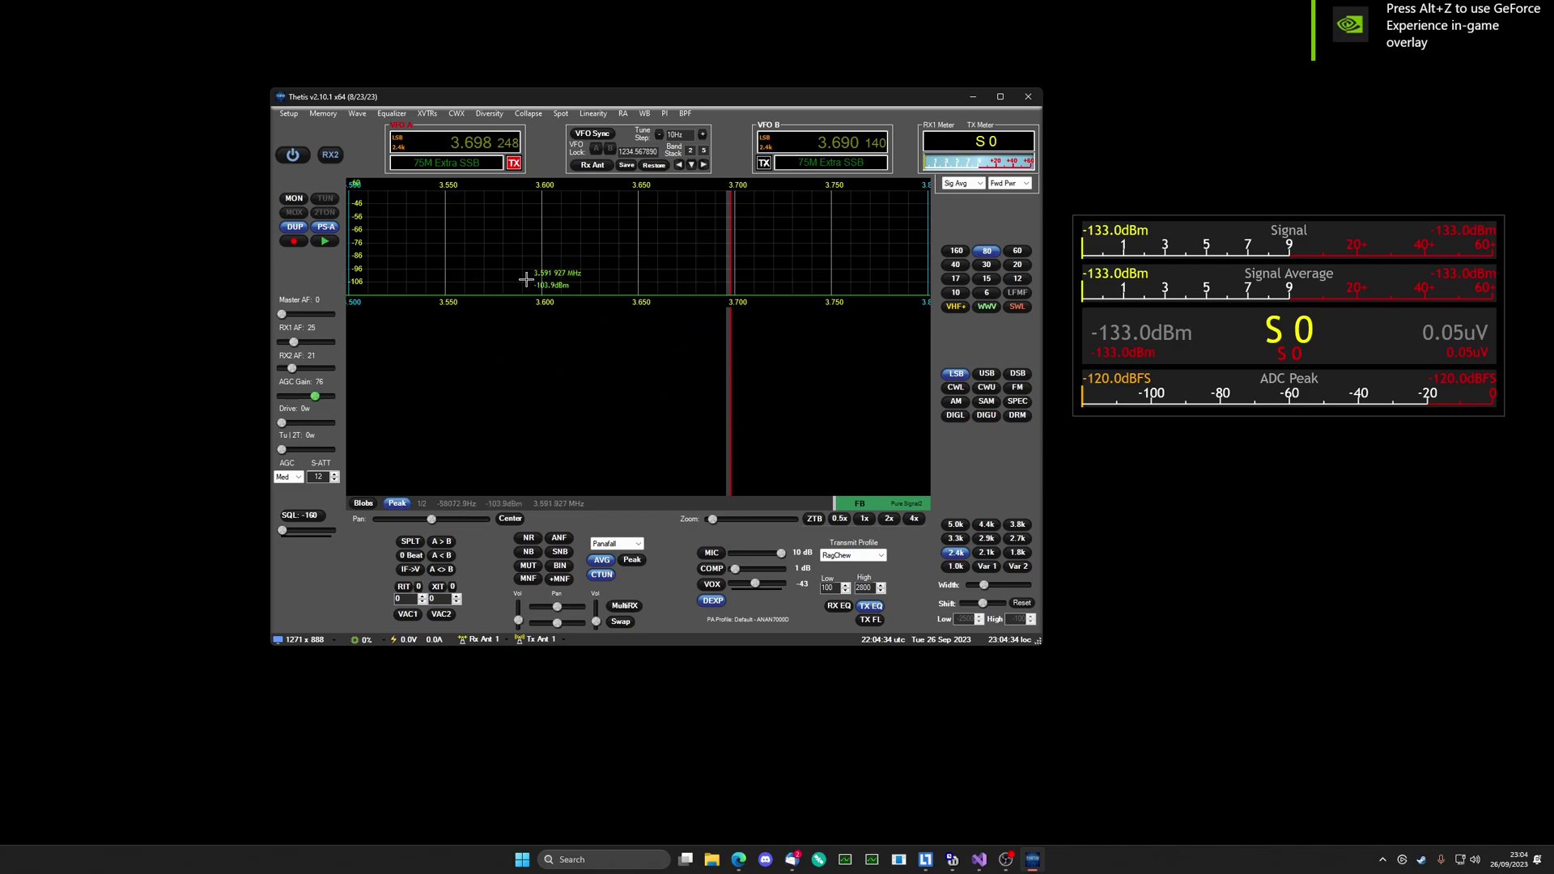
# Enable highlighting of TX profile save items in the Transmit setup, with the Setup window placed beside the main console.
pyautogui.click(287, 113)
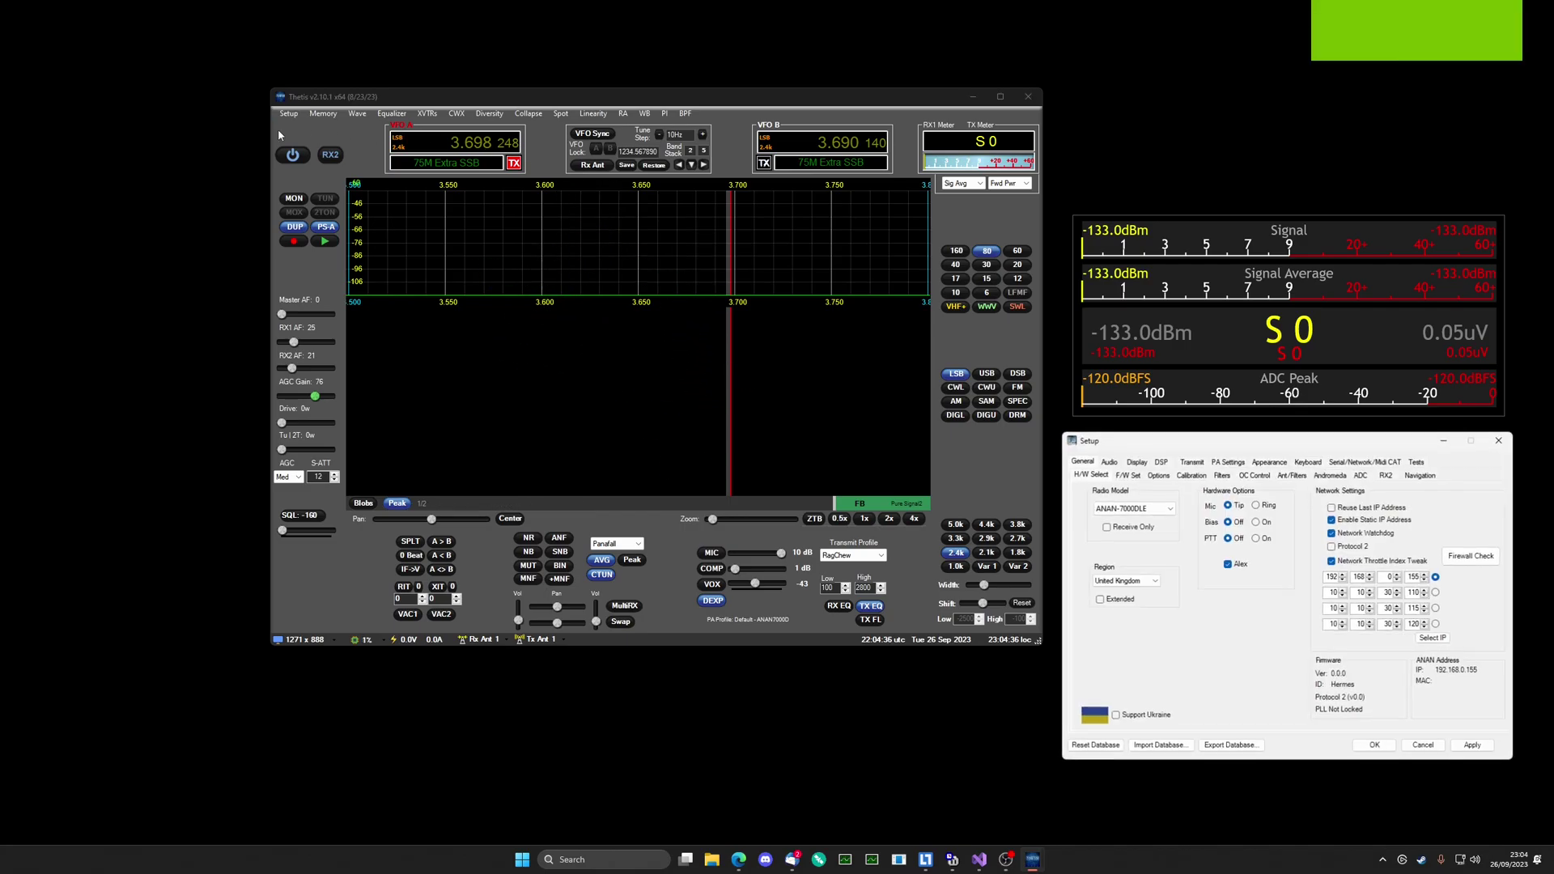
pyautogui.moveTo(1219, 438); pyautogui.dragTo(642, 200)
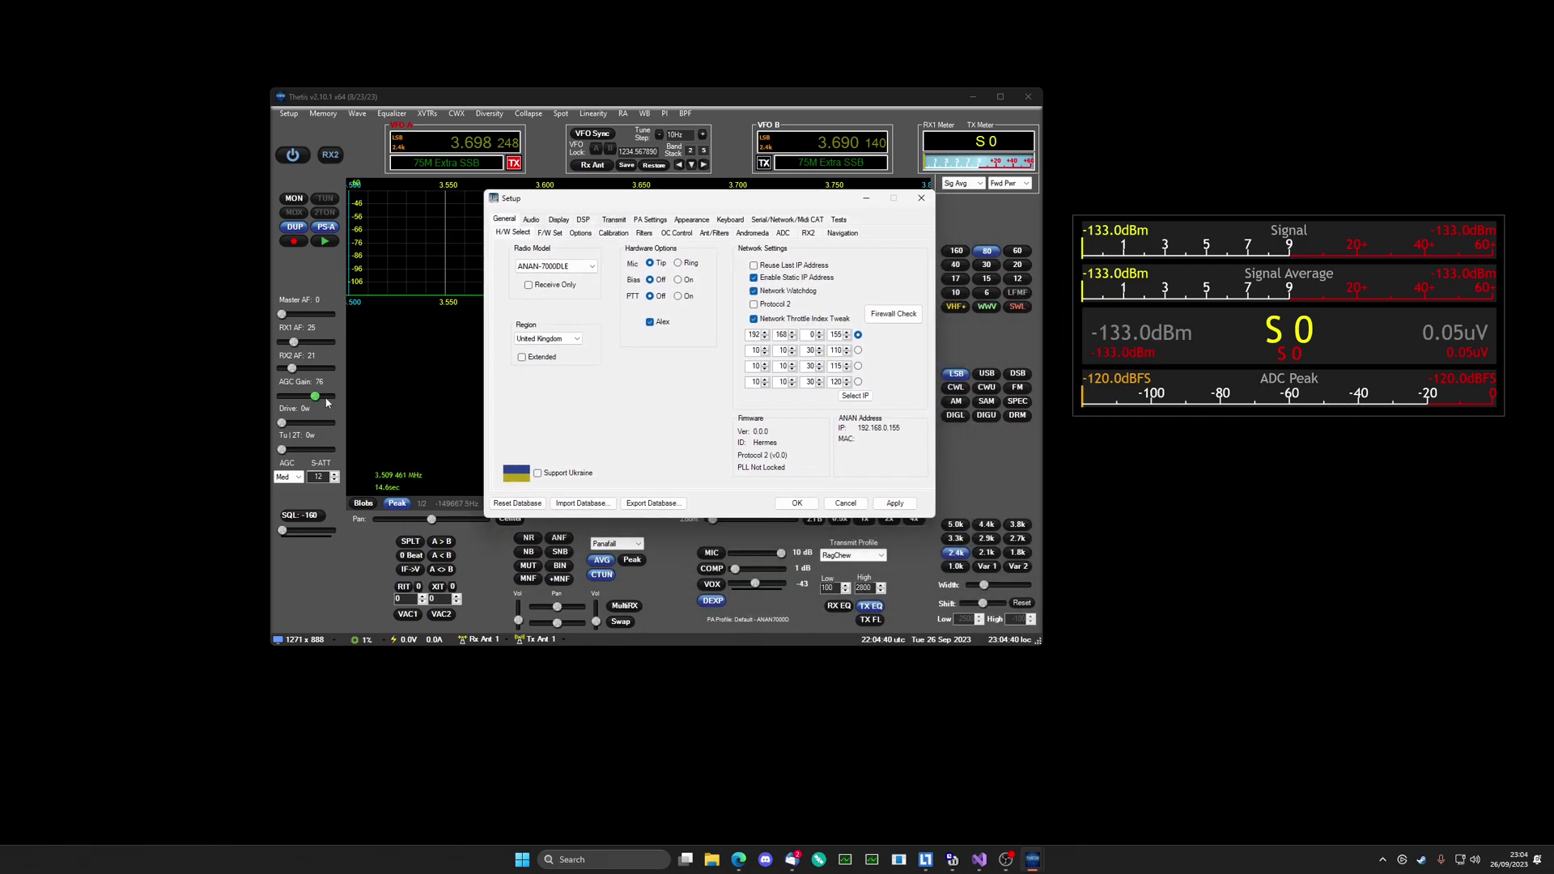
pyautogui.click(613, 220)
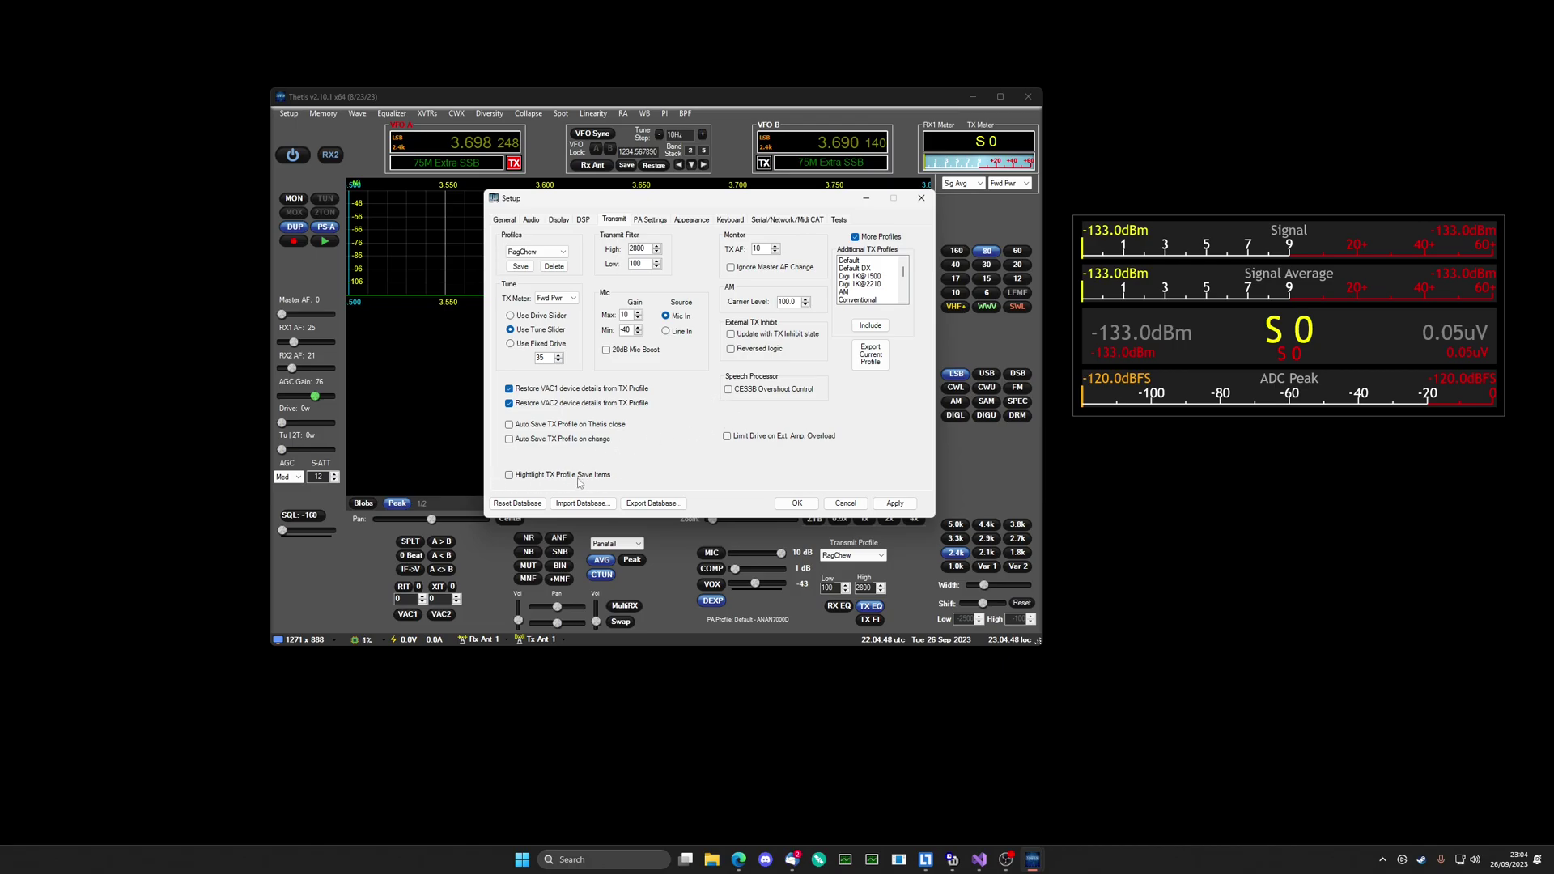
pyautogui.click(533, 477)
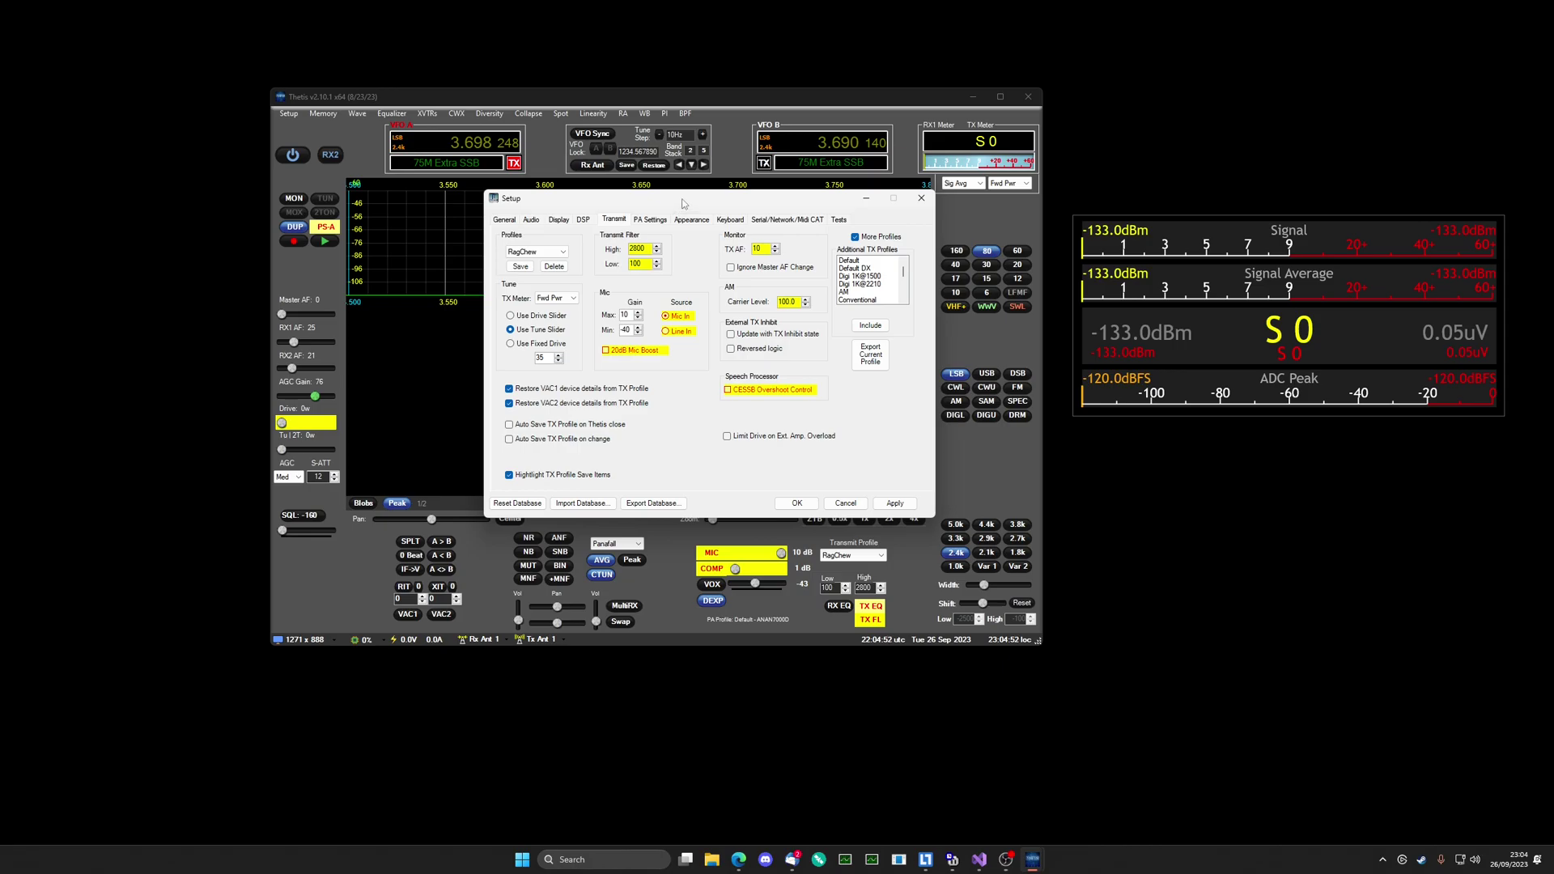
pyautogui.moveTo(683, 203); pyautogui.dragTo(1265, 452)
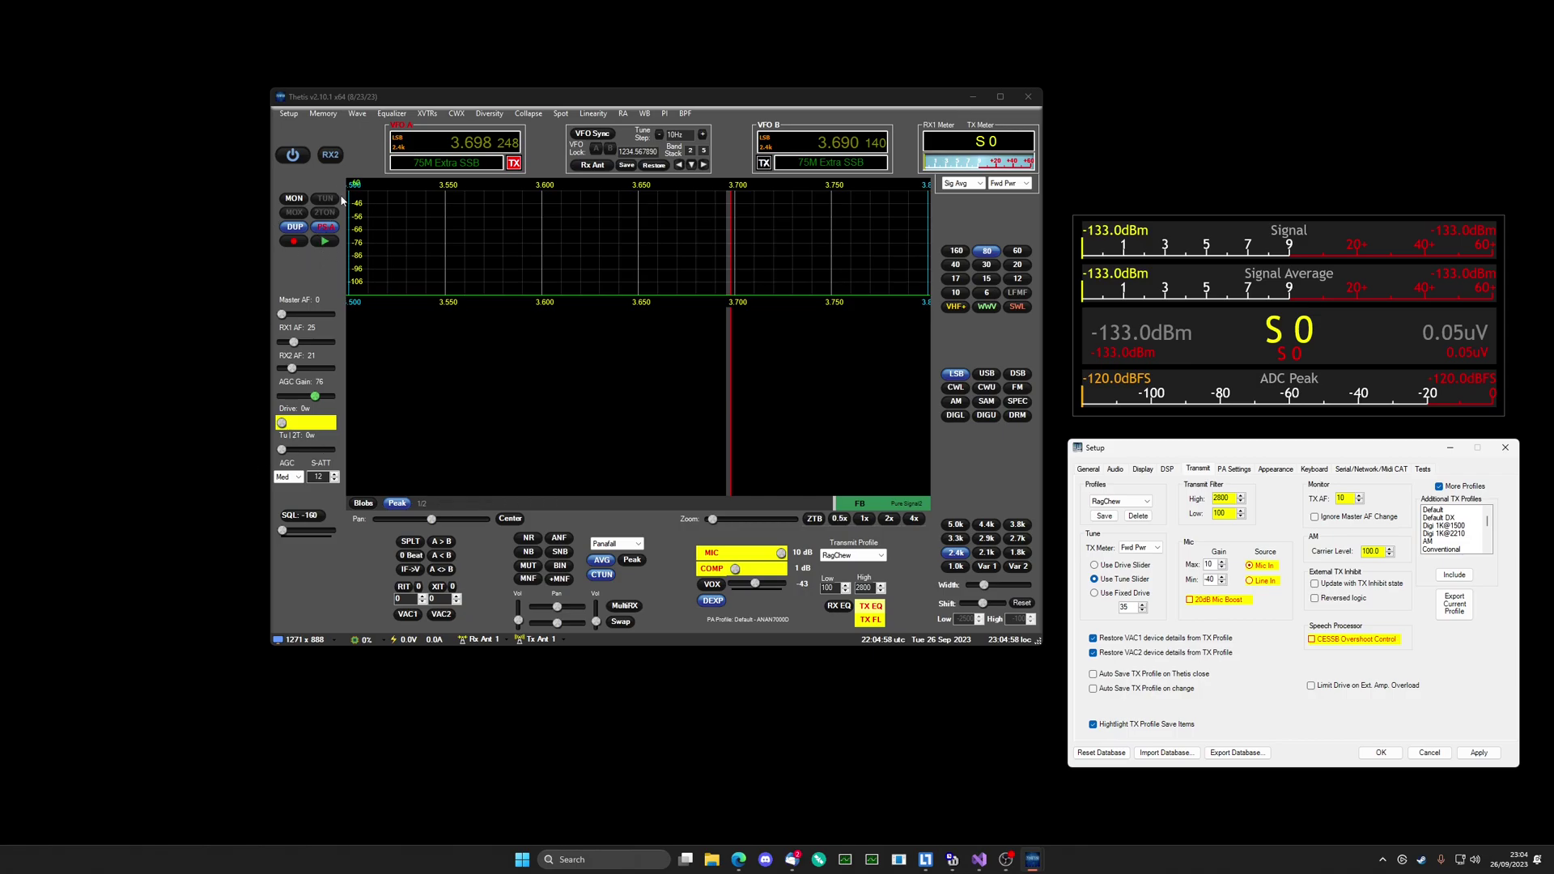
pyautogui.click(1156, 724)
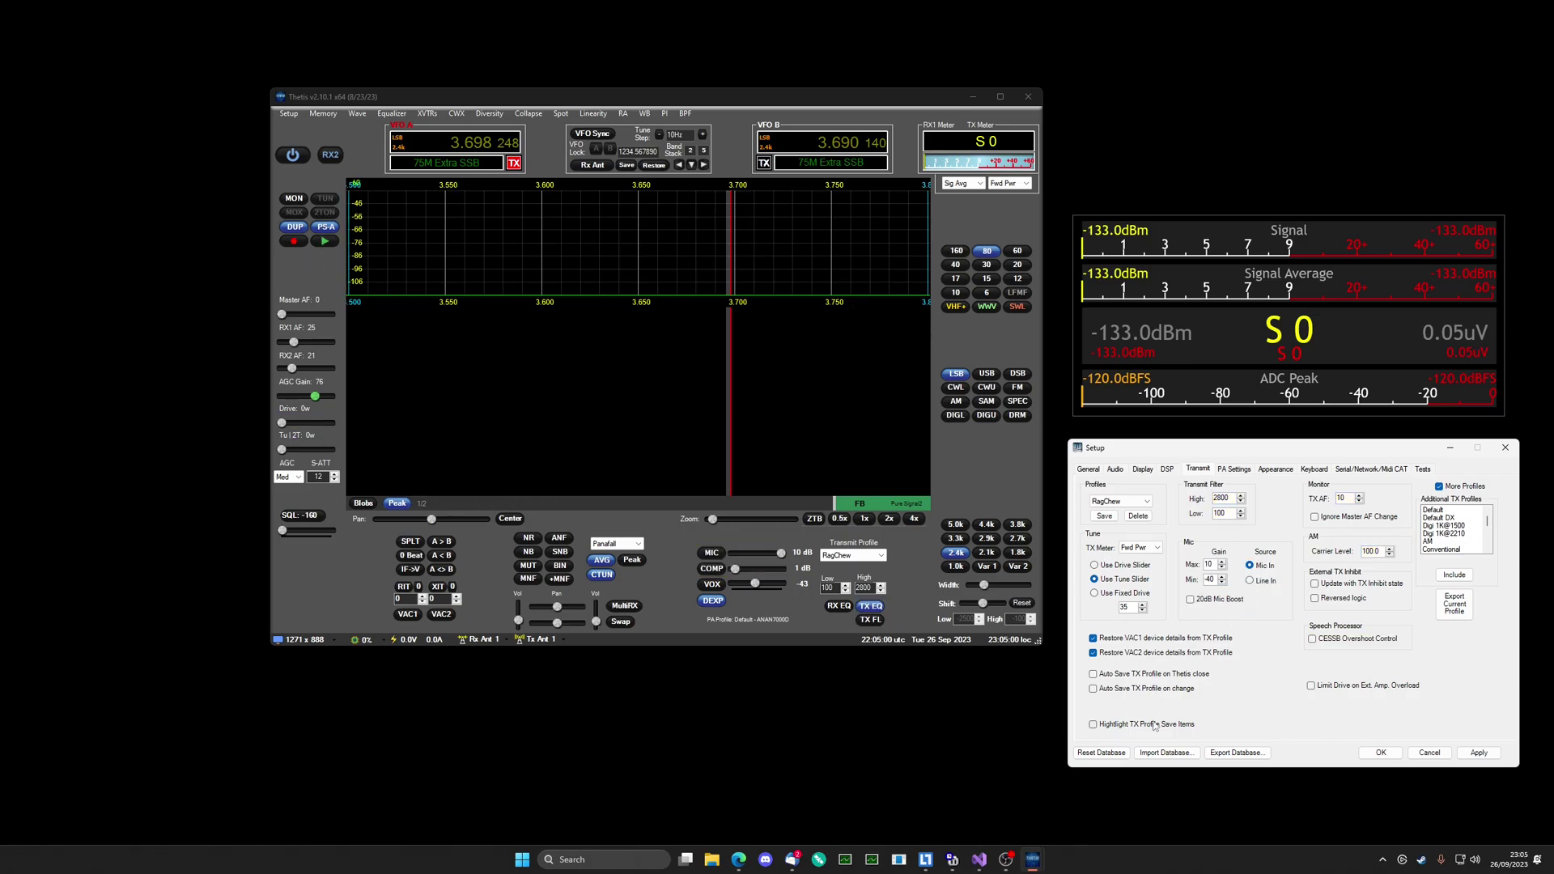
pyautogui.click(1156, 724)
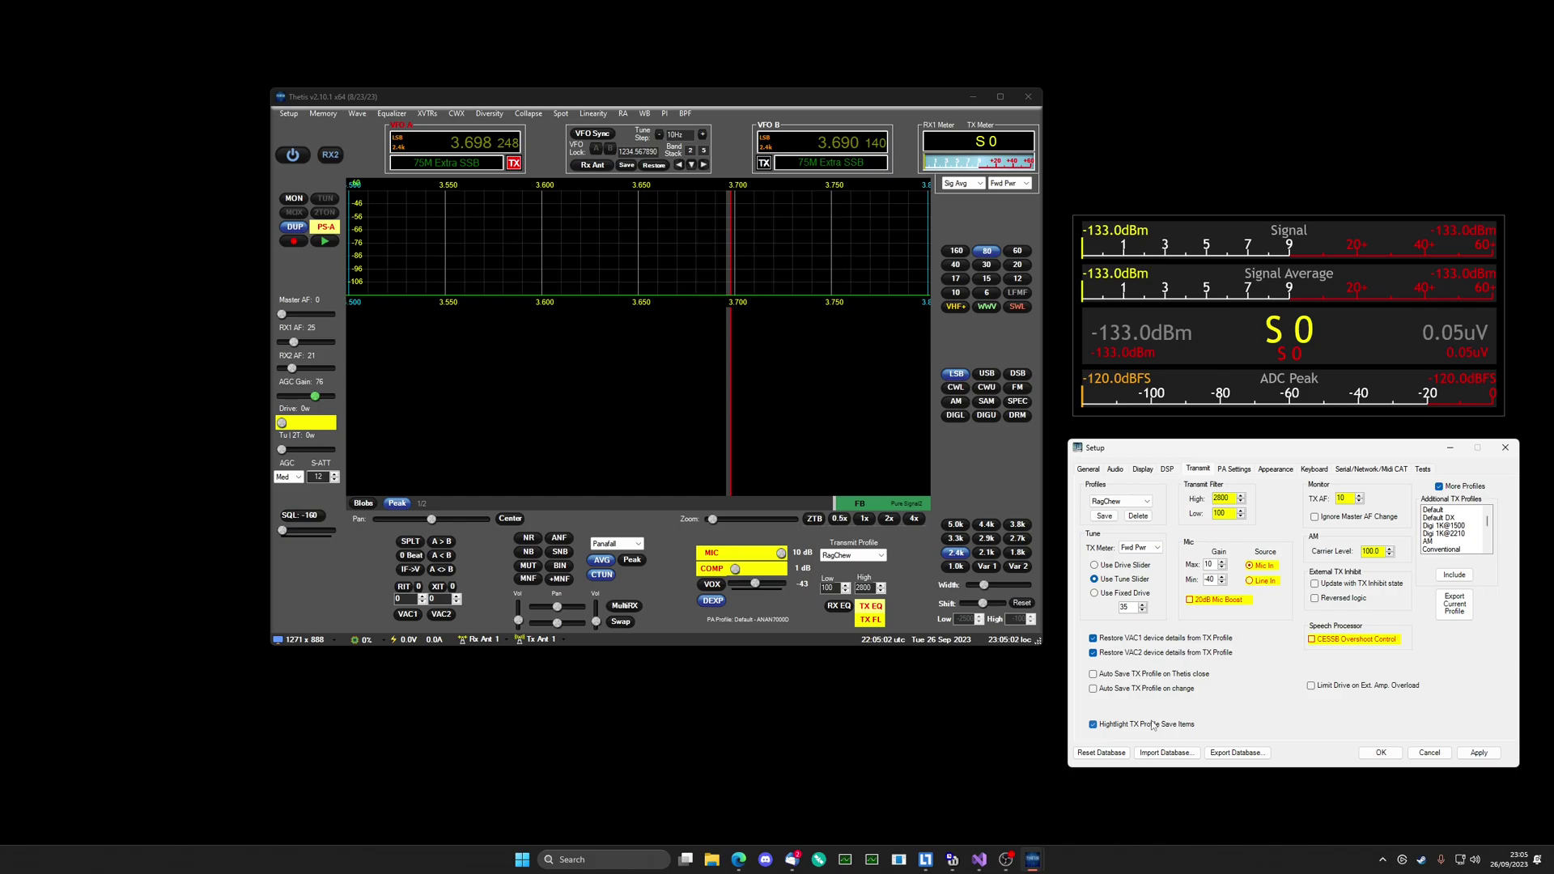
# Examine the highlighted profile-saved items in the DSP, Display, Audio and Transmit settings and on the main console.
pyautogui.click(1167, 471)
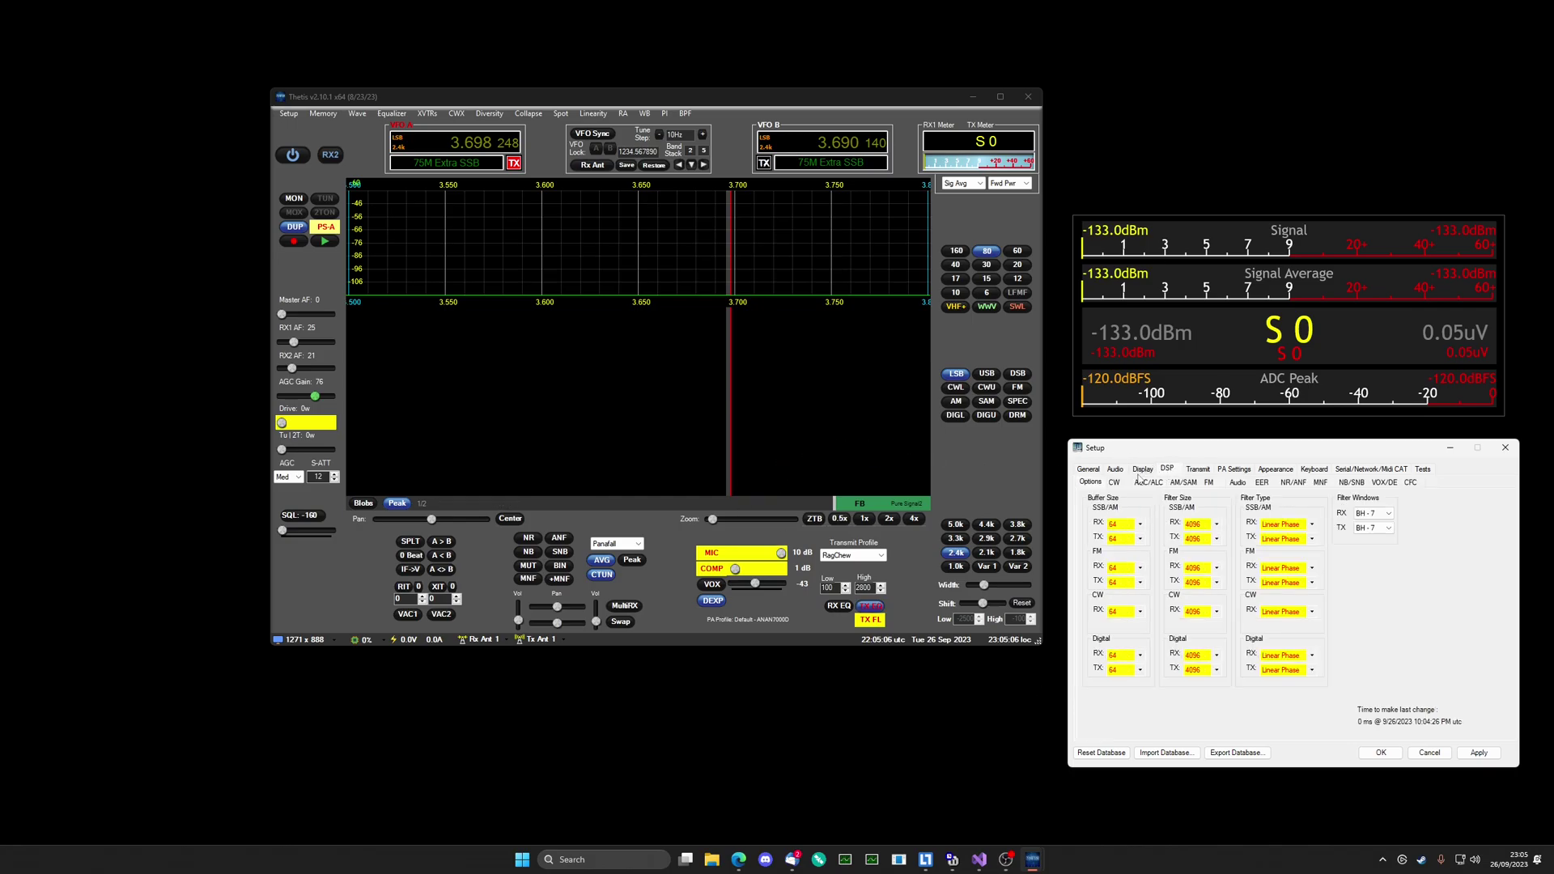
pyautogui.click(1142, 470)
pyautogui.click(1120, 472)
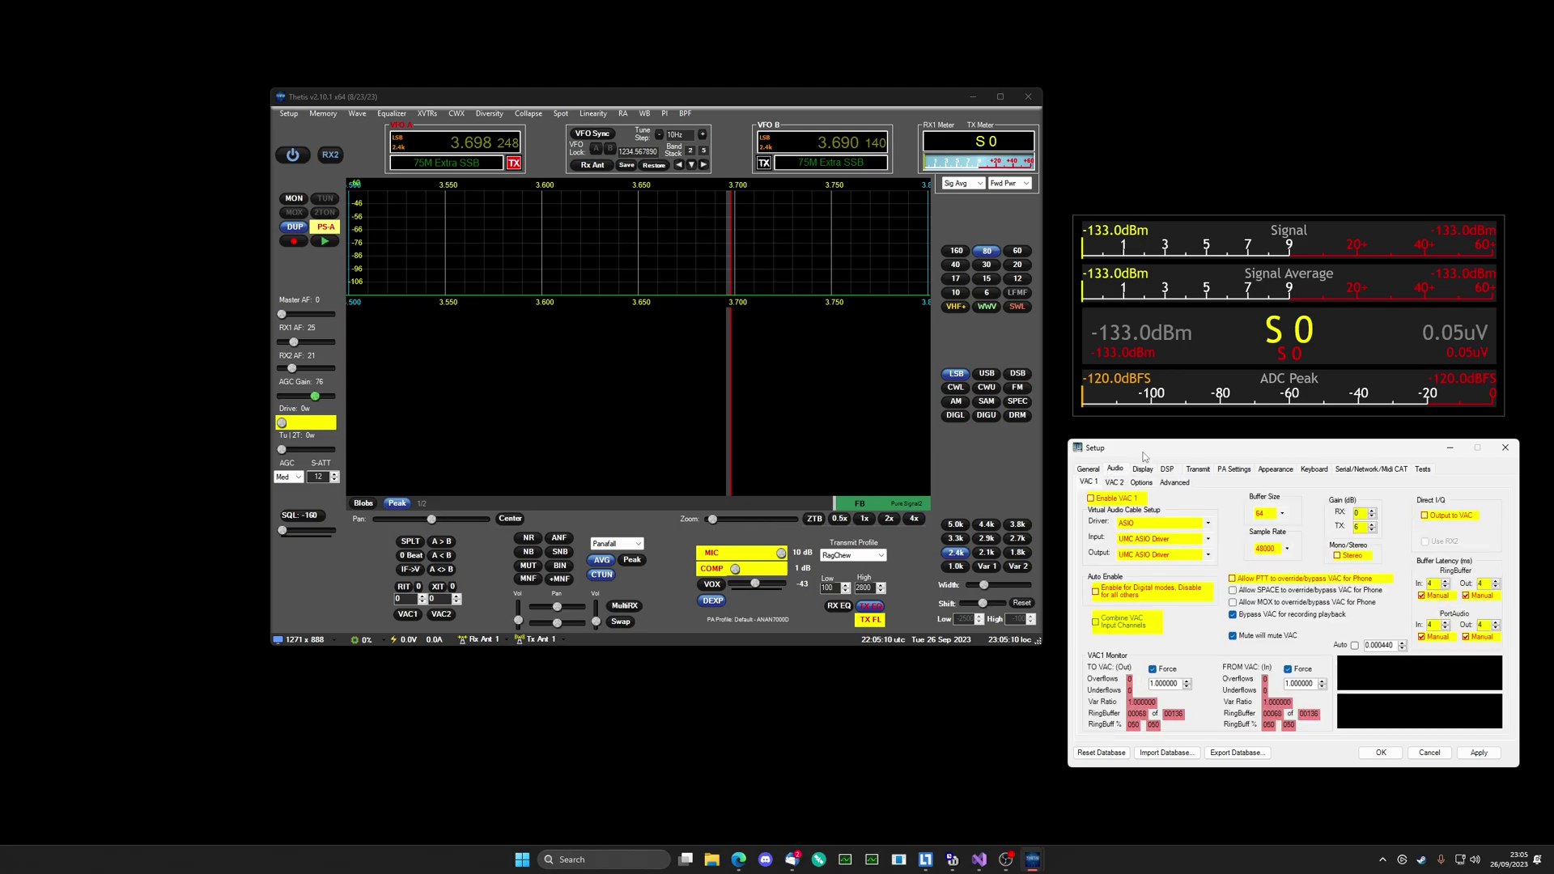
pyautogui.click(1199, 475)
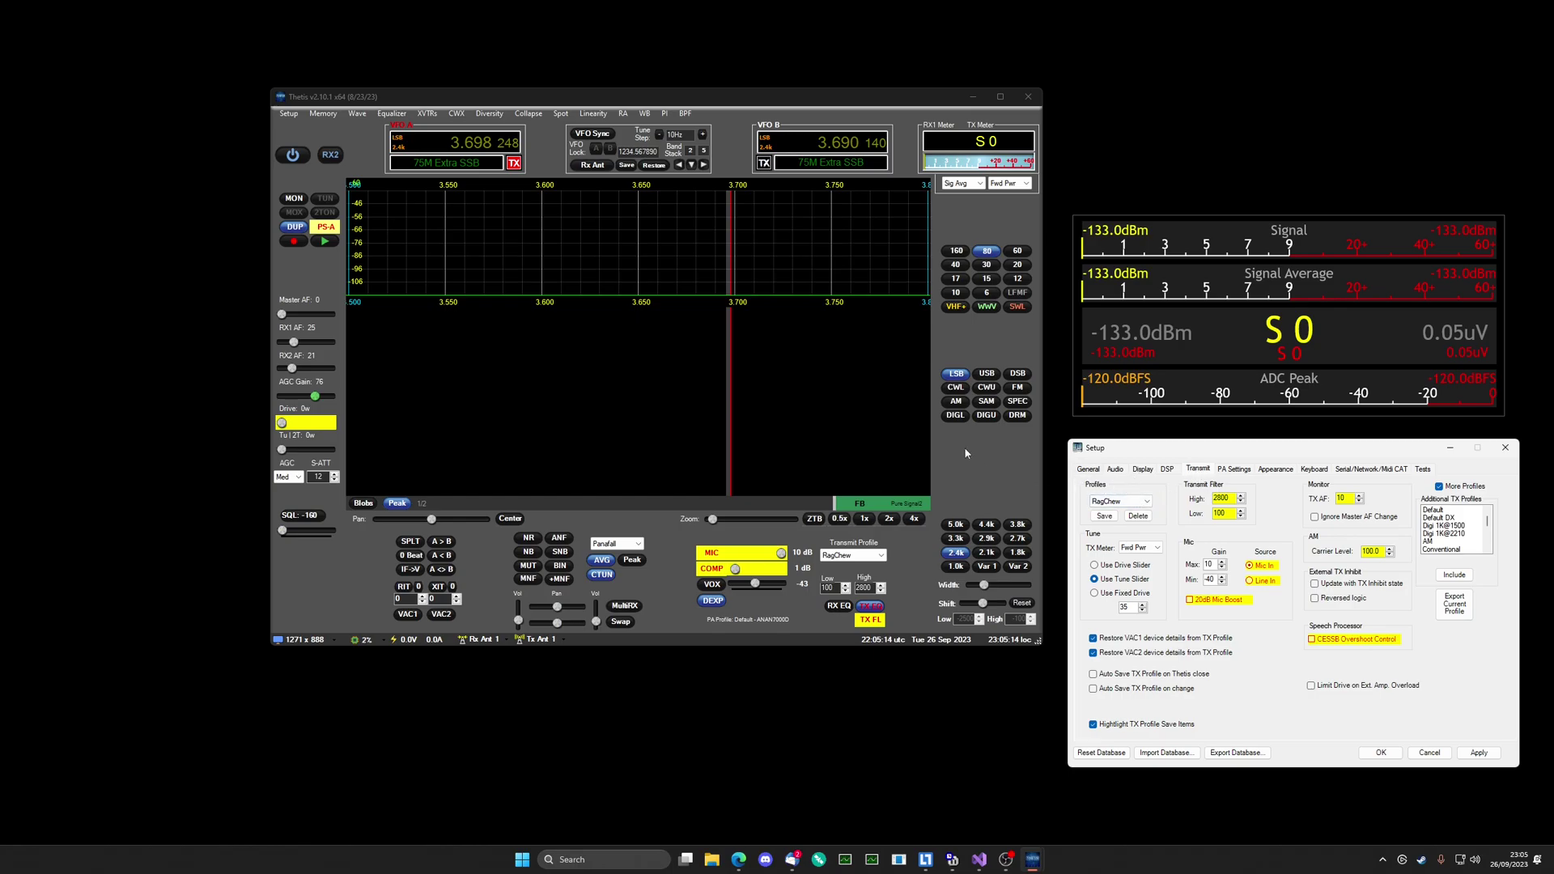
pyautogui.click(711, 553)
pyautogui.click(1115, 471)
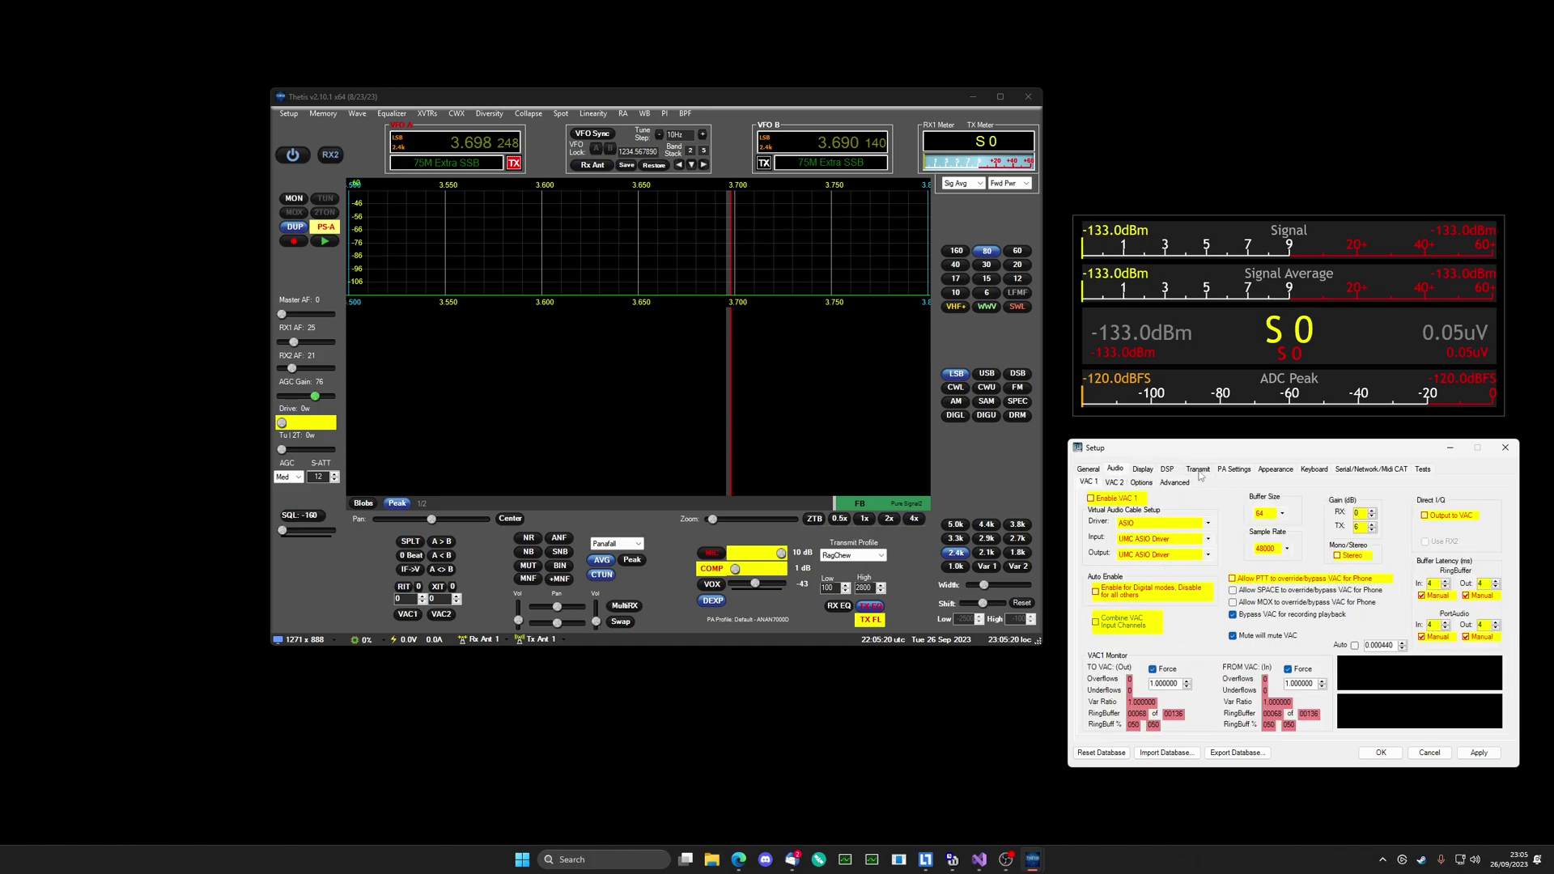
pyautogui.click(1198, 471)
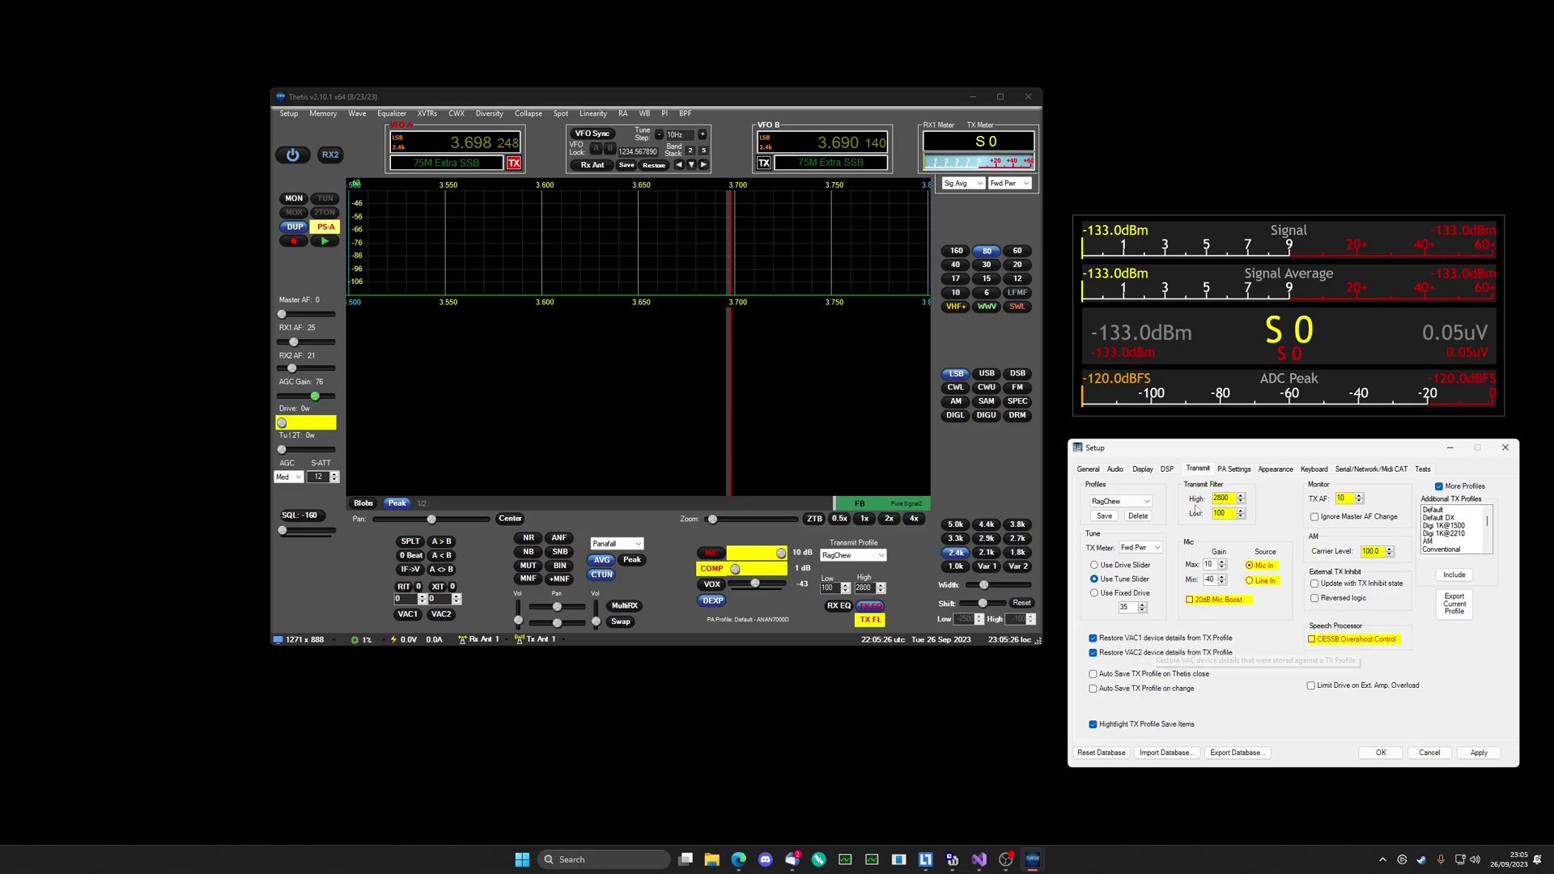
pyautogui.click(1116, 471)
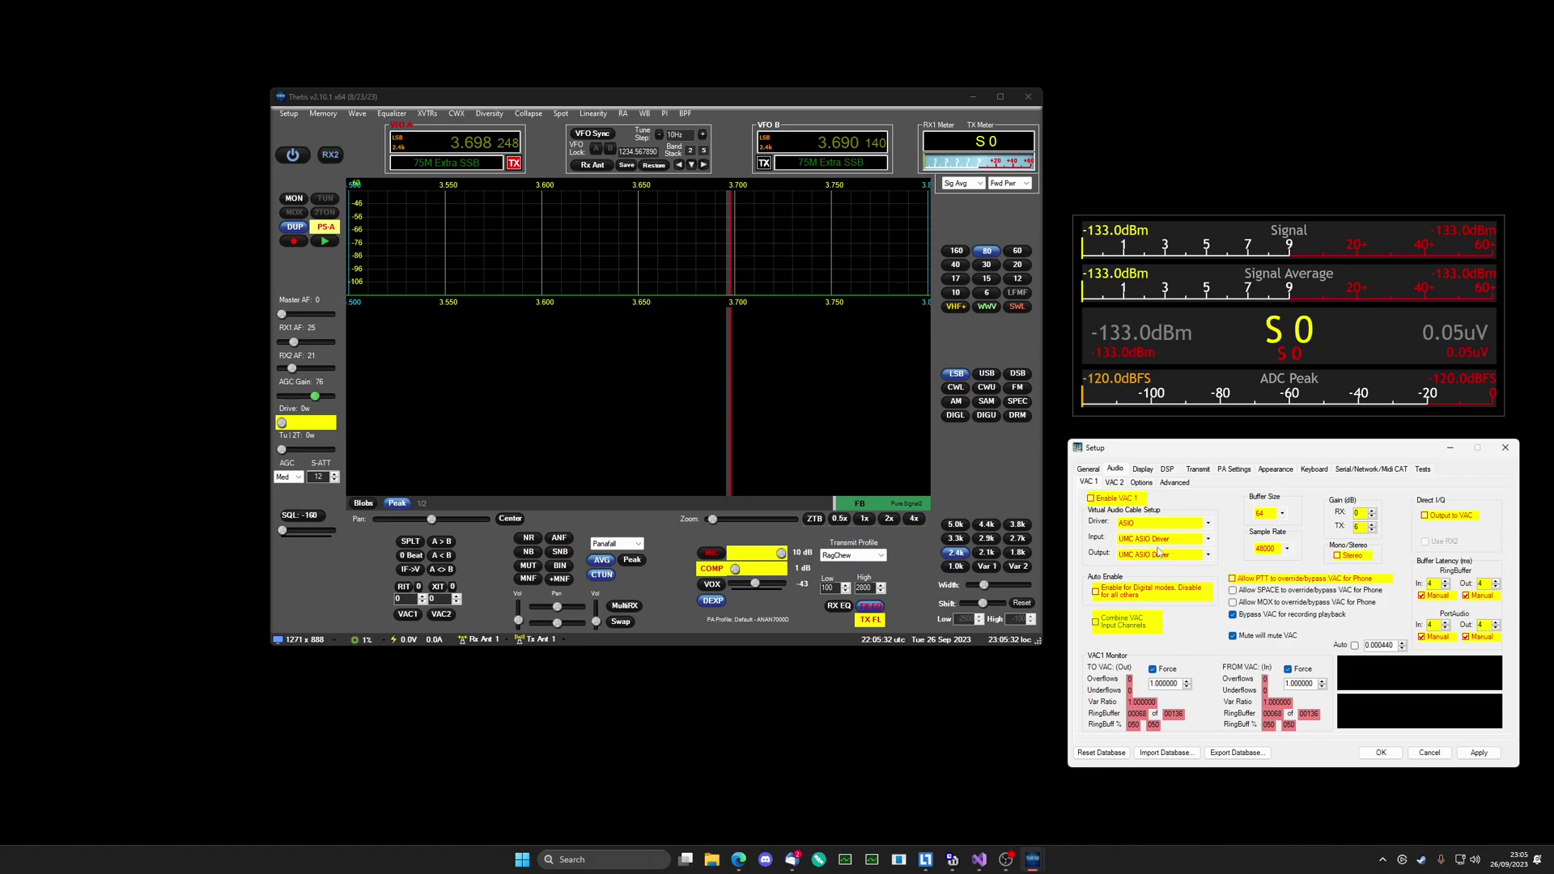
pyautogui.click(1199, 469)
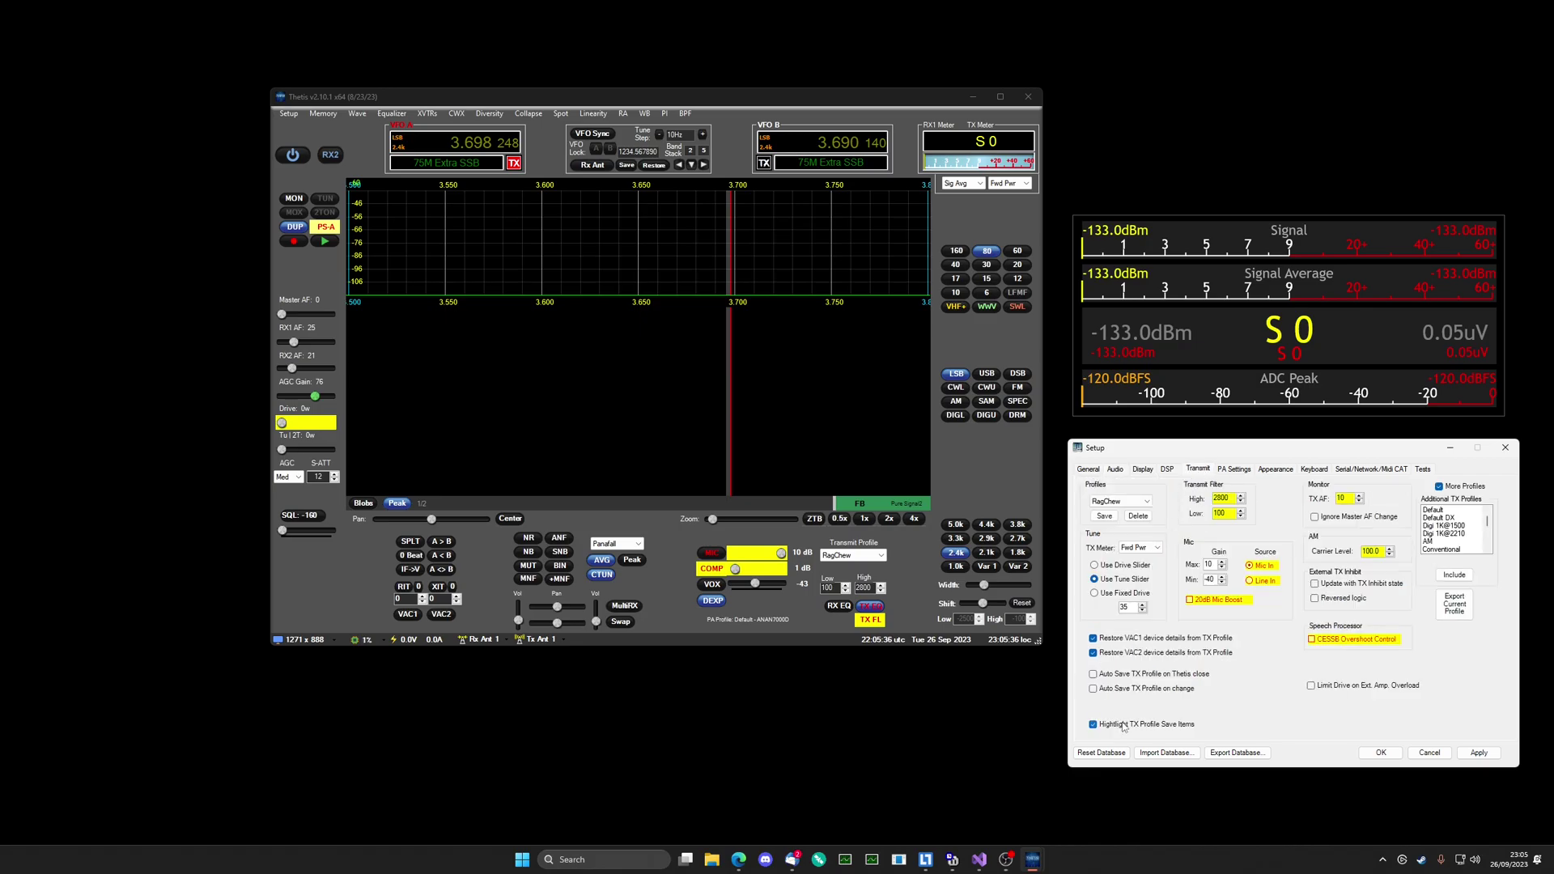
# Turn off the TX profile item highlighting and enable Auto Save TX Profile on Thetis close, accepting the setup changes.
pyautogui.click(1123, 725)
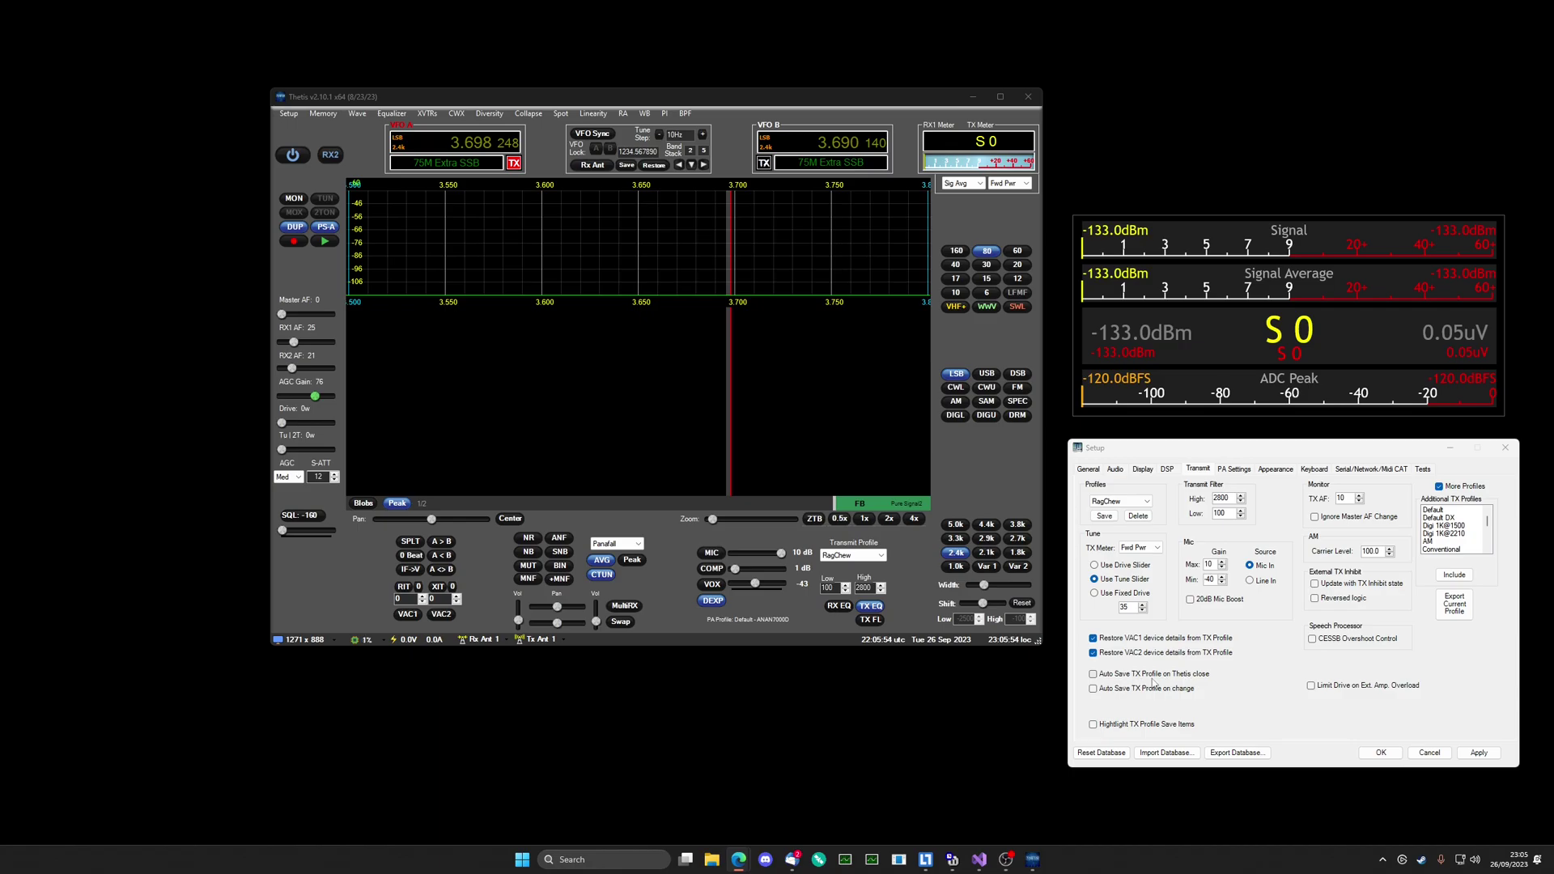
pyautogui.click(1123, 674)
pyautogui.click(1386, 753)
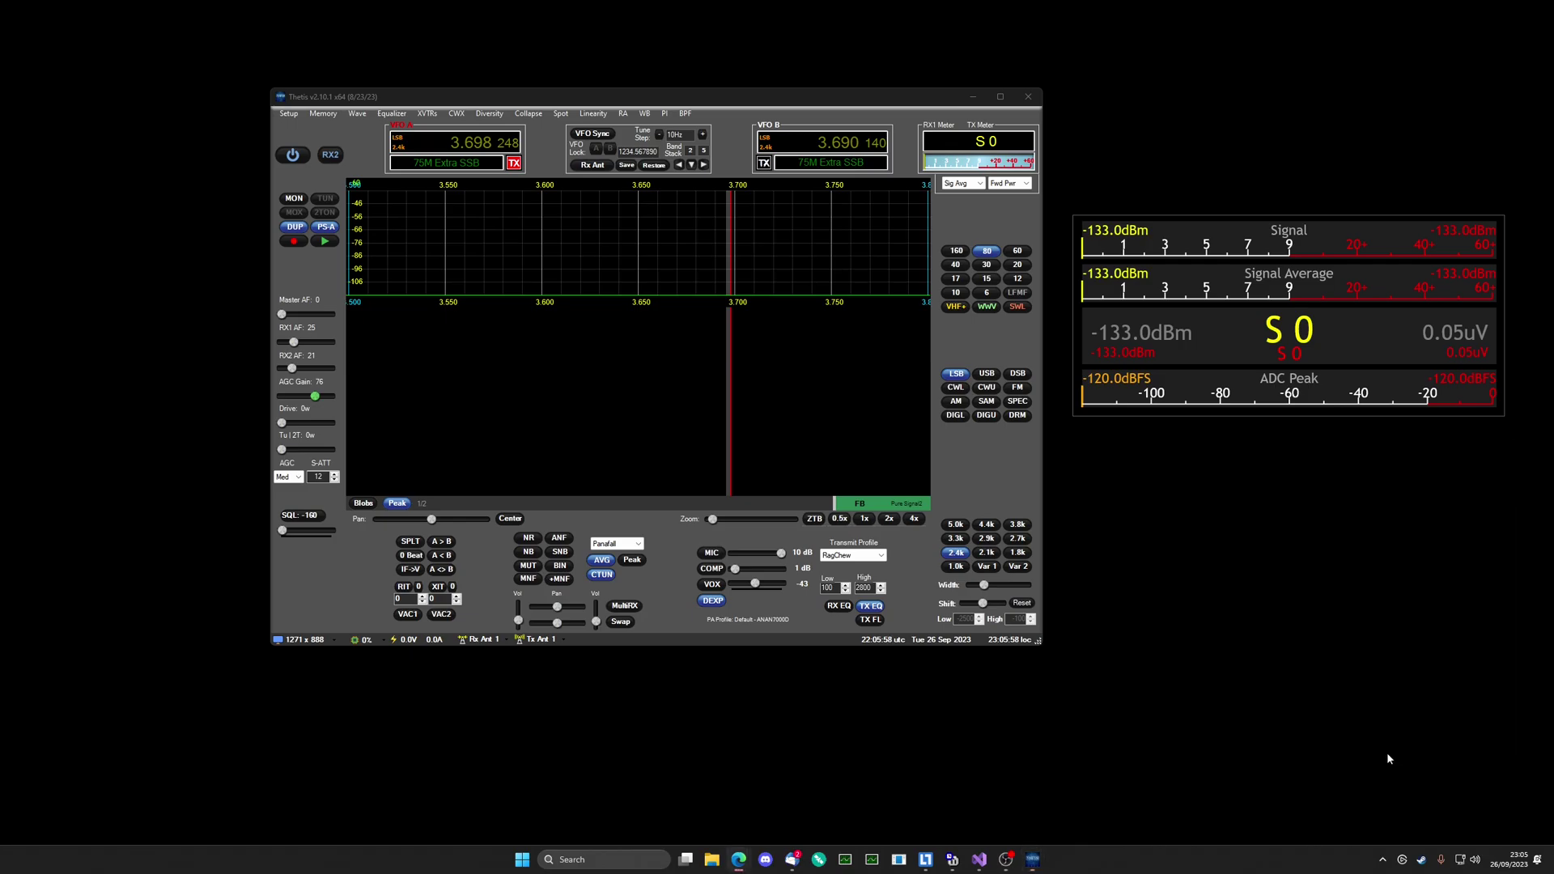
# Toggle VAC1 on and back off on the main console.
pyautogui.click(409, 614)
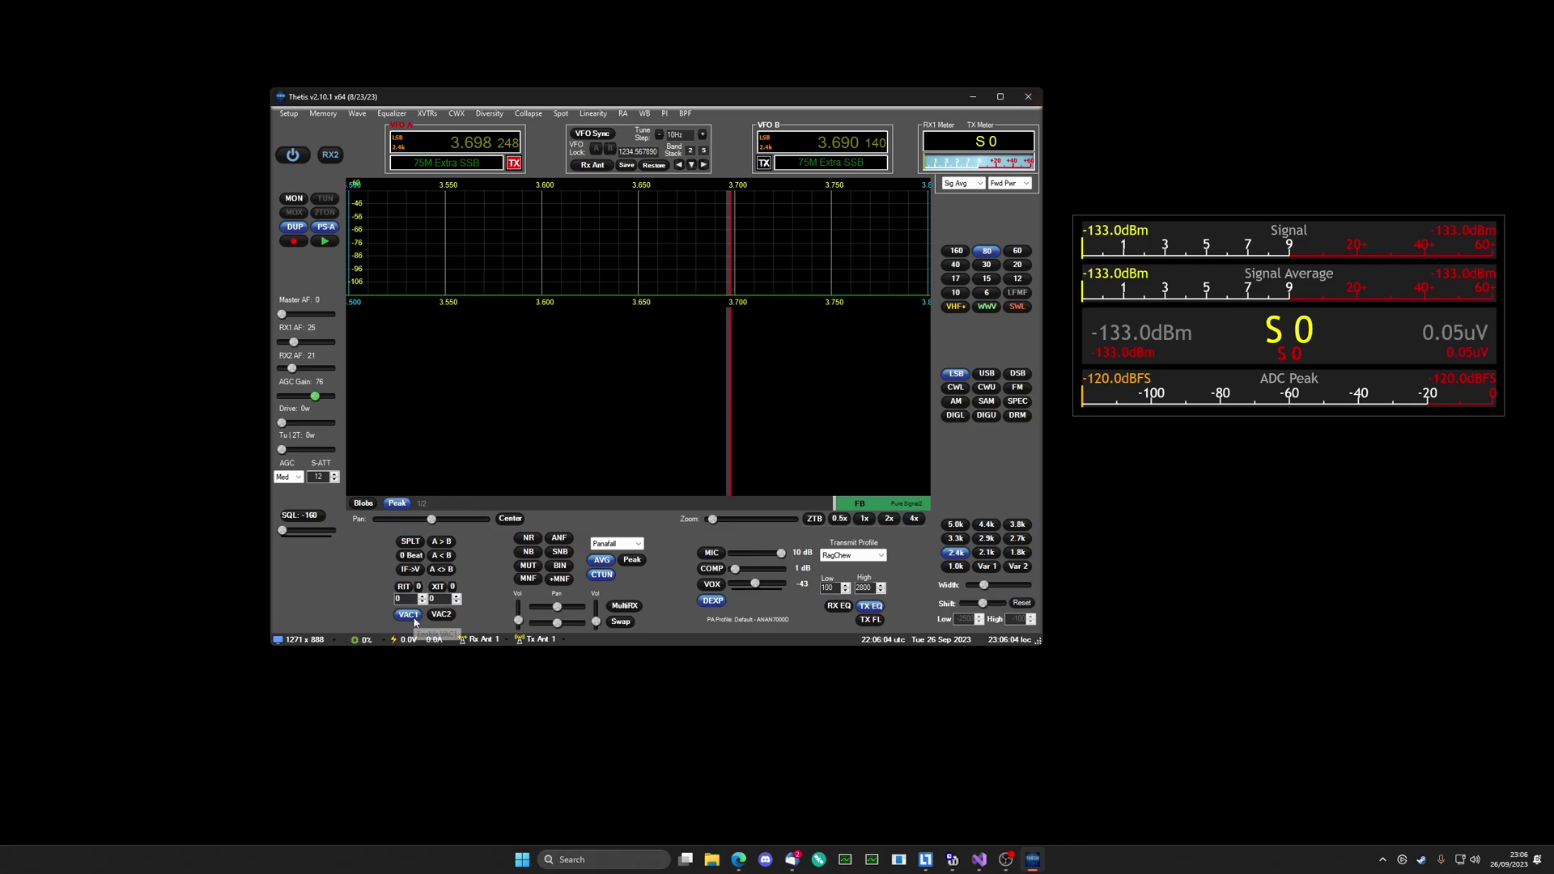
pyautogui.click(410, 620)
# Turn off Auto Save TX Profile on Thetis close in the Transmit setup and save the current profile as RagChew.
pyautogui.click(285, 111)
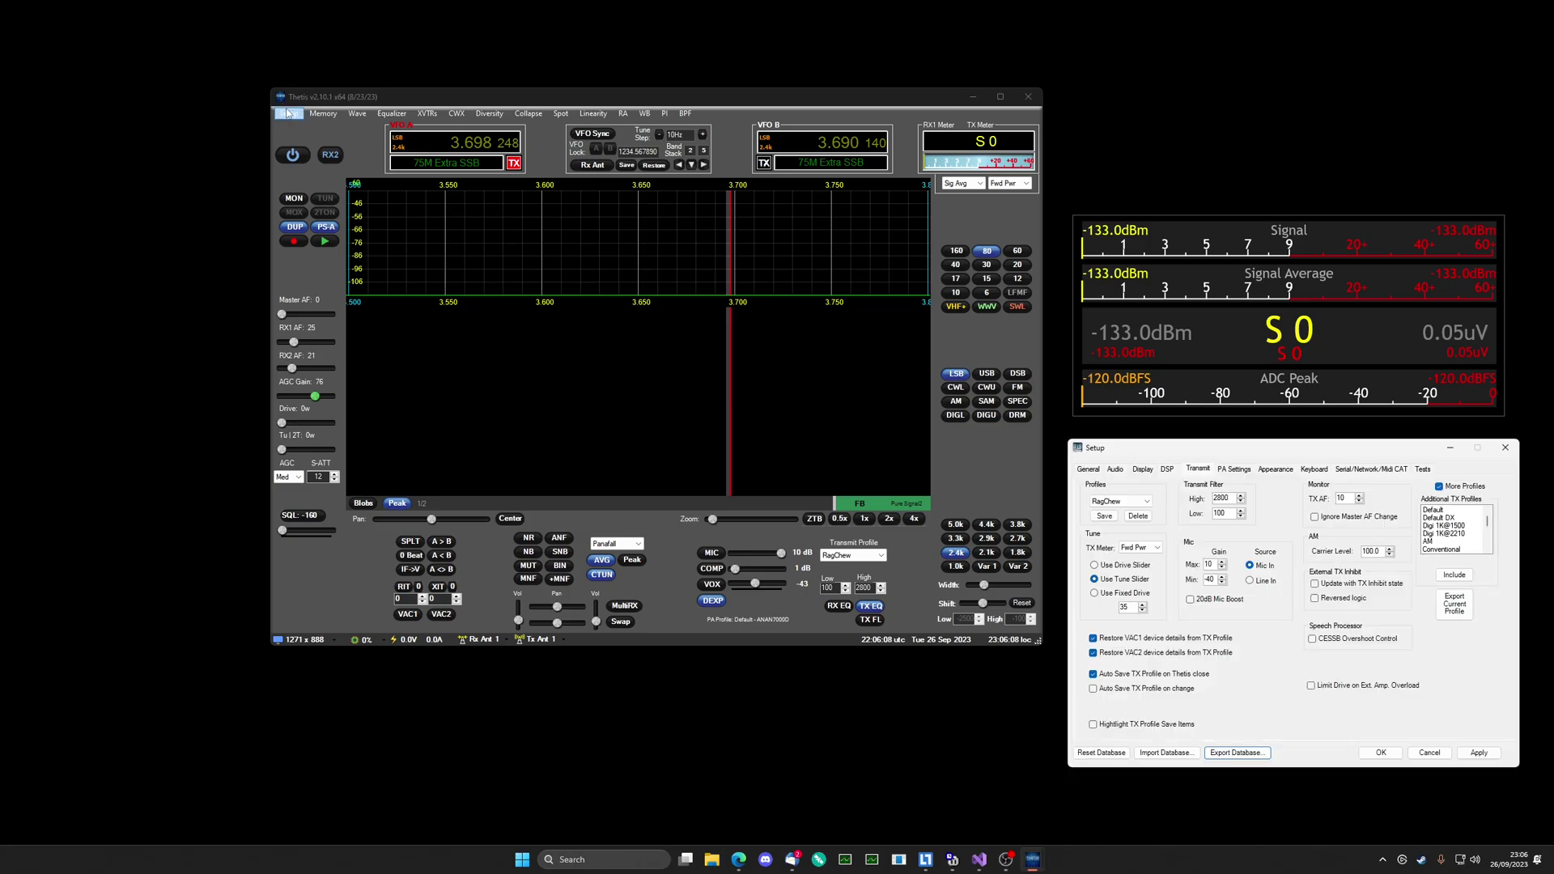
pyautogui.click(1112, 677)
pyautogui.click(1104, 516)
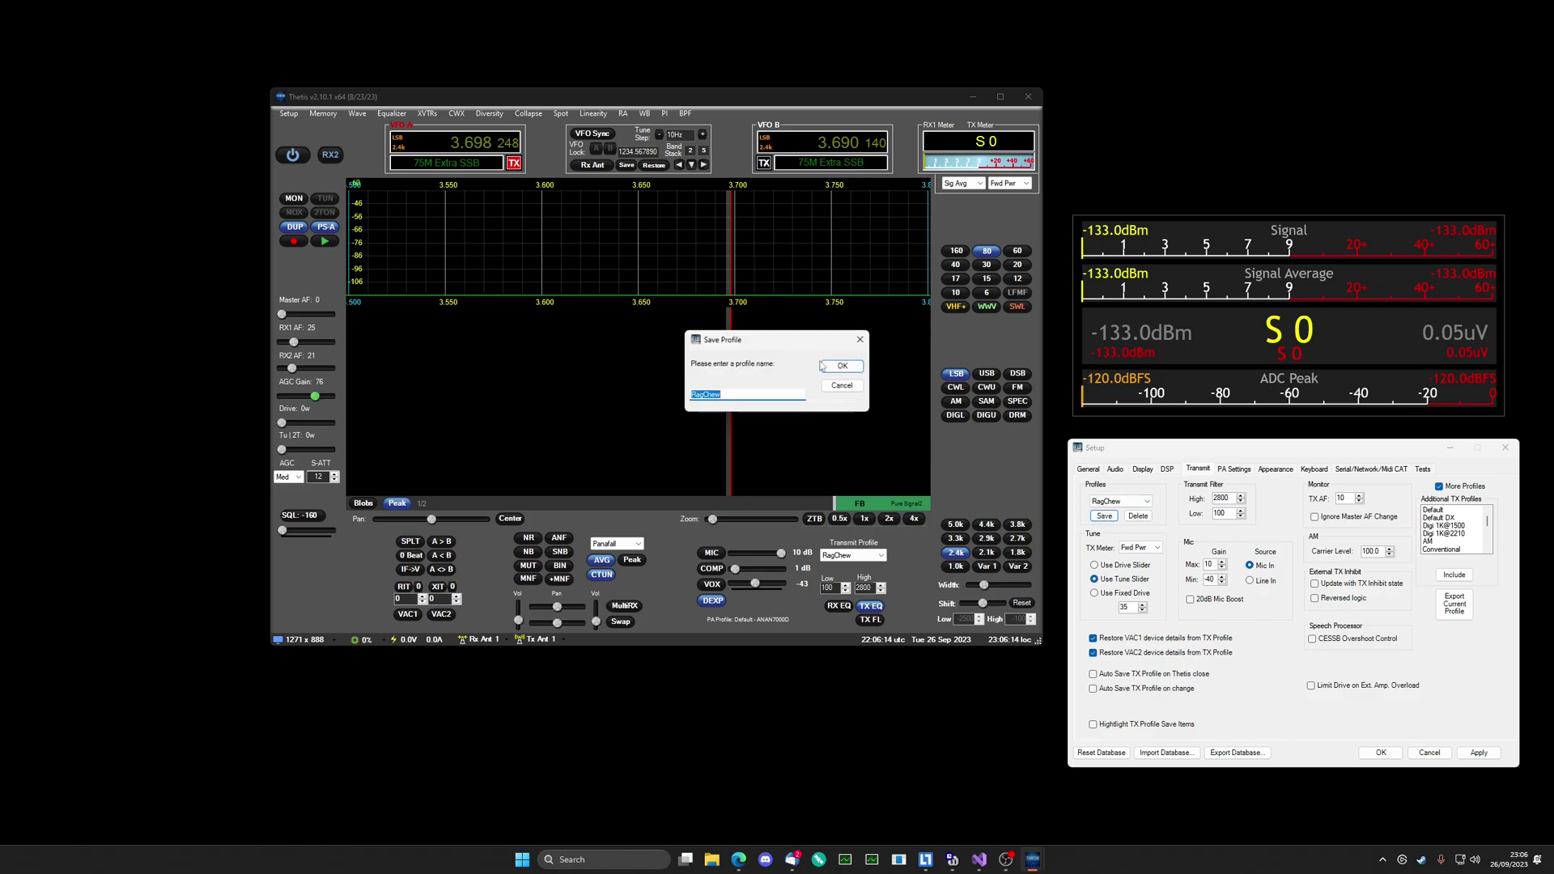
pyautogui.click(824, 366)
pyautogui.click(829, 422)
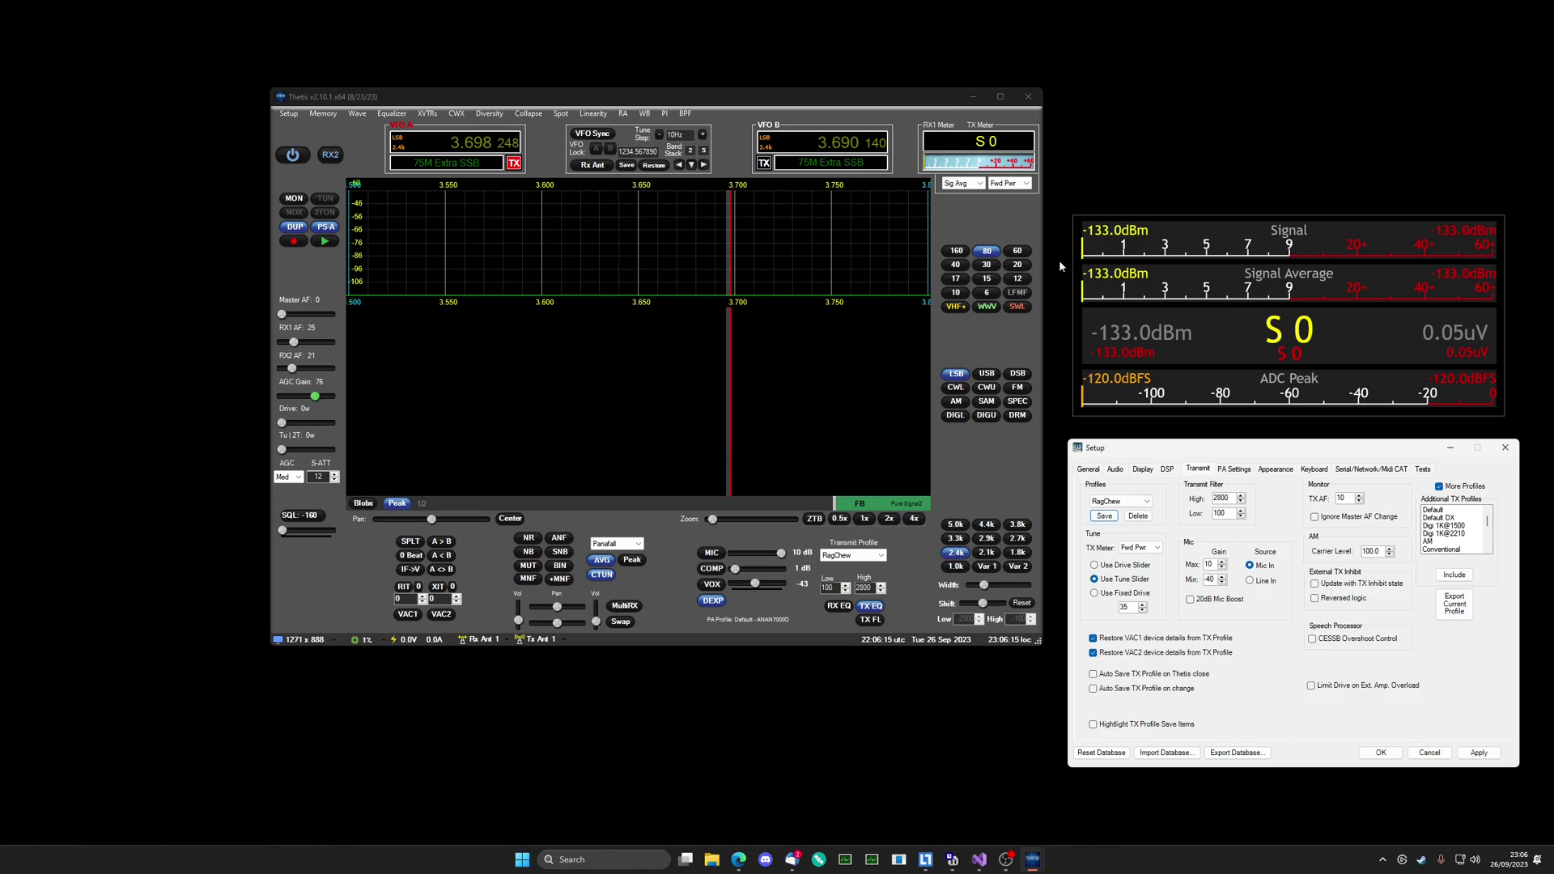
# Close Thetis and launch it again to check the VAC1 state from the manually saved profile.
pyautogui.click(1028, 100)
pyautogui.click(583, 859)
pyautogui.write('the')
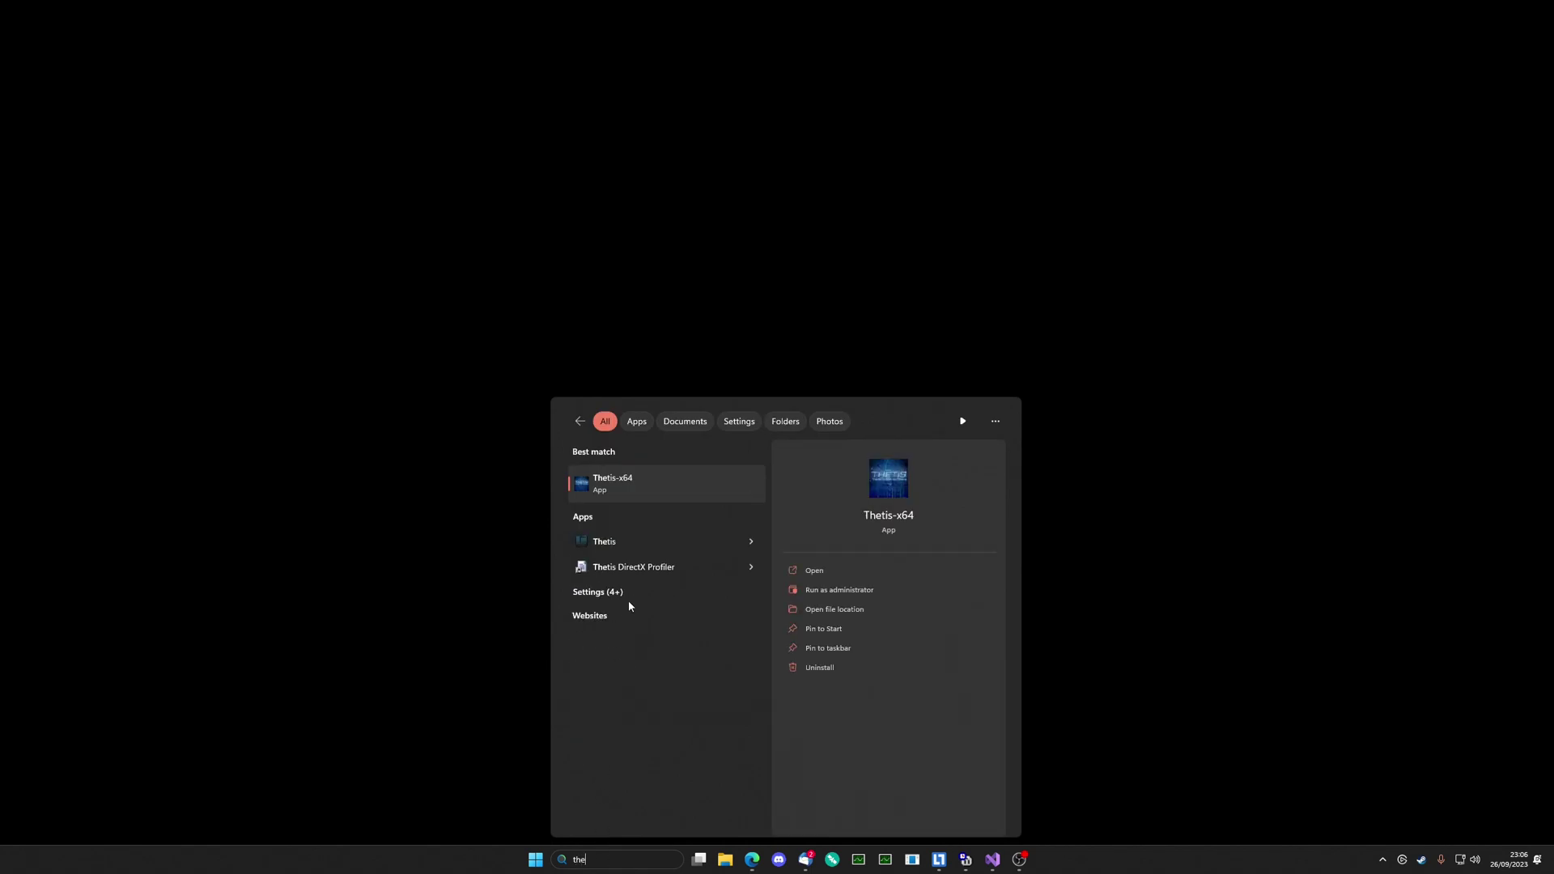
pyautogui.click(658, 497)
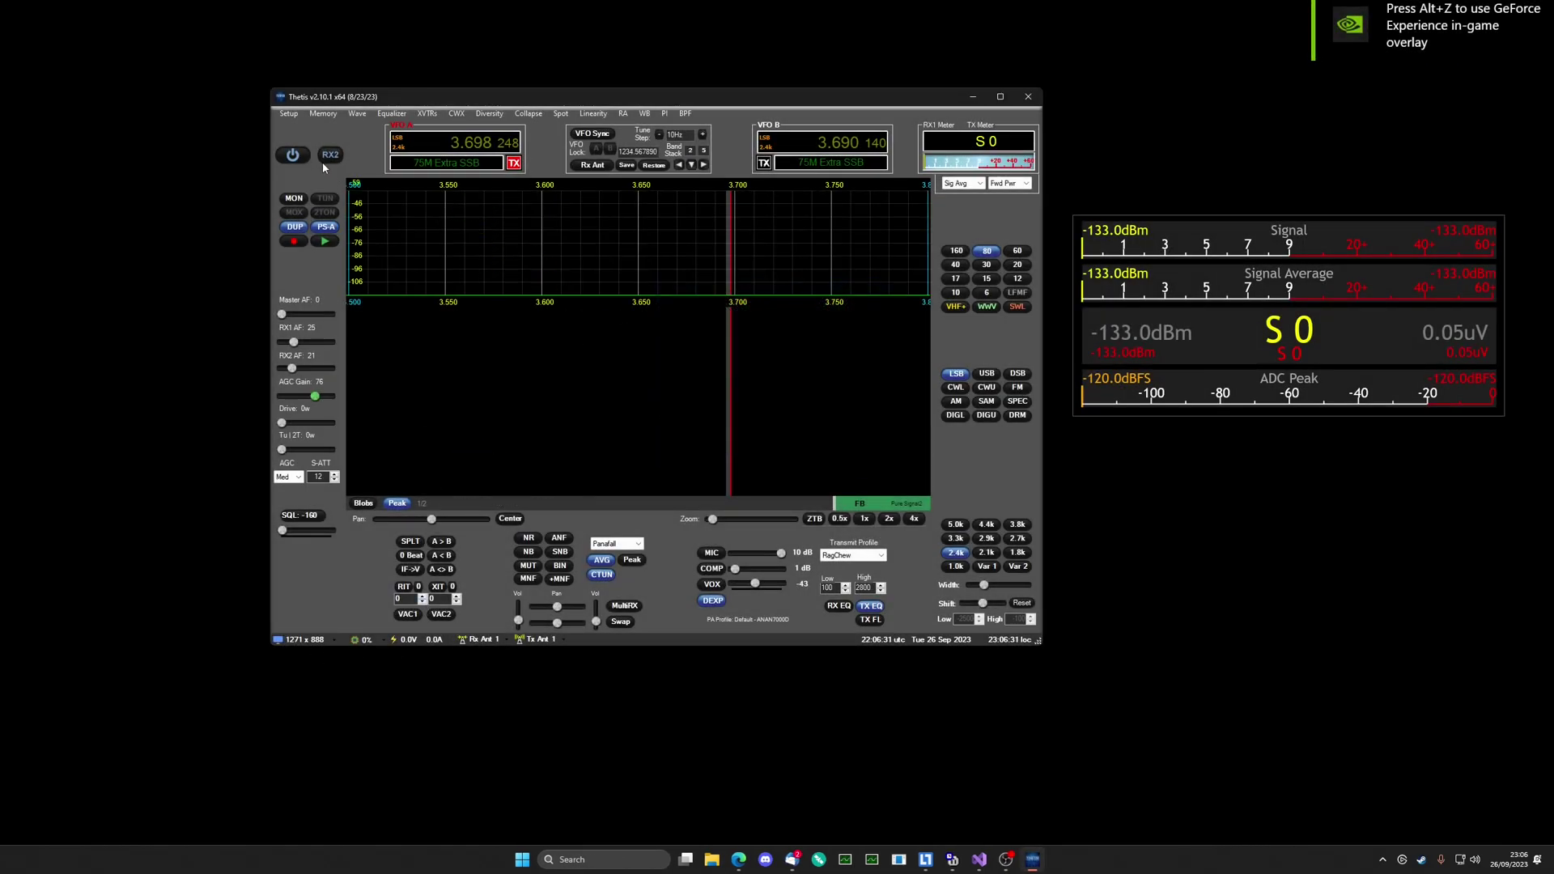
# Enable Auto Save TX Profile on Thetis close in the Transmit setup, accept it, and toggle VAC1 on the console.
pyautogui.click(291, 114)
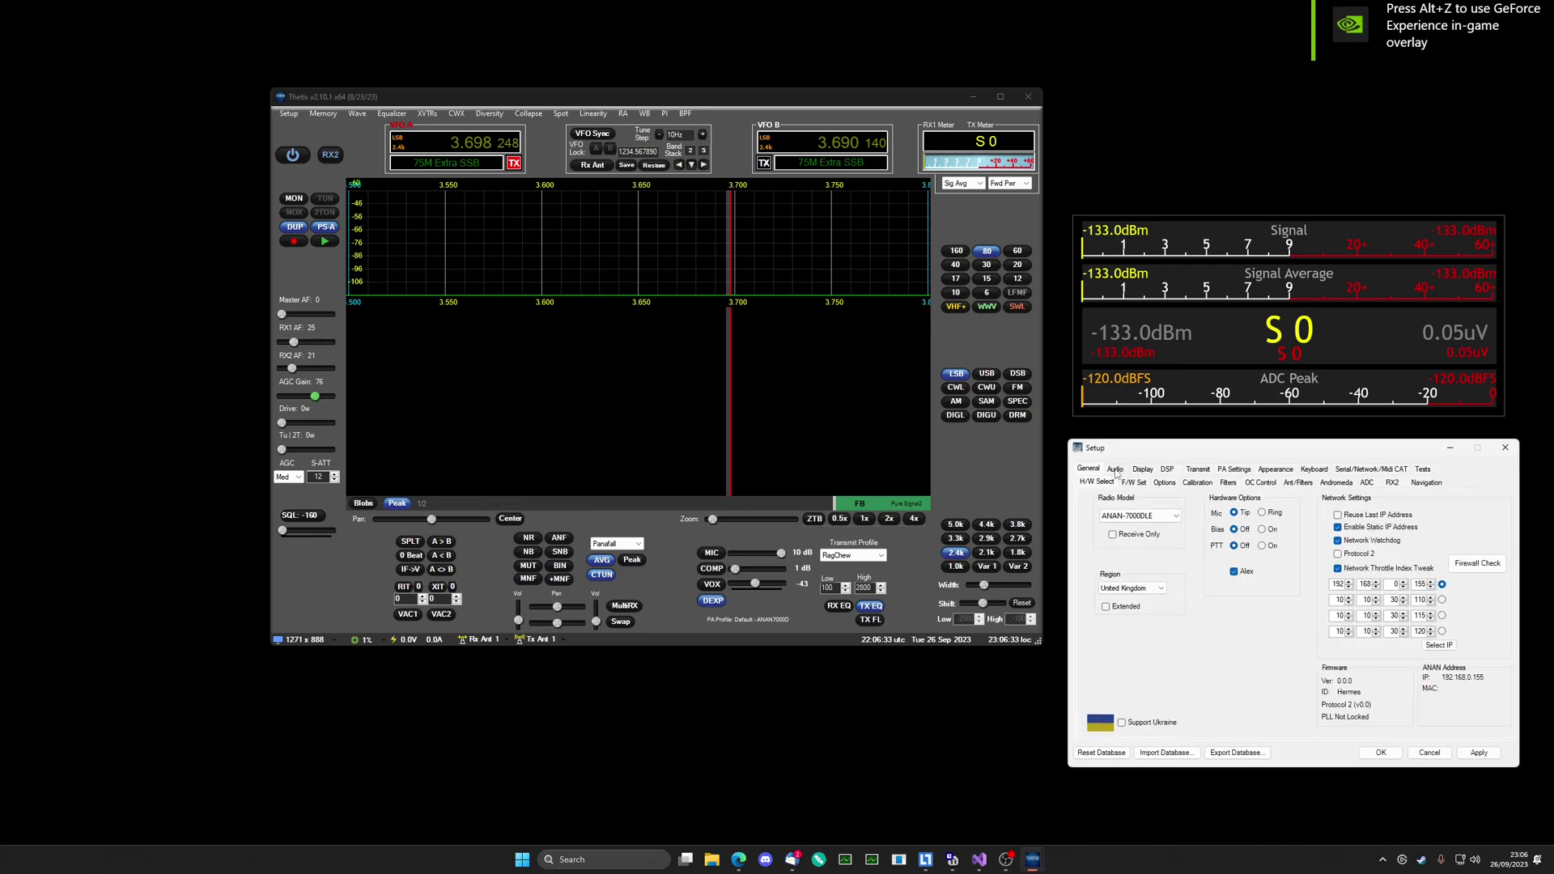
pyautogui.click(1197, 471)
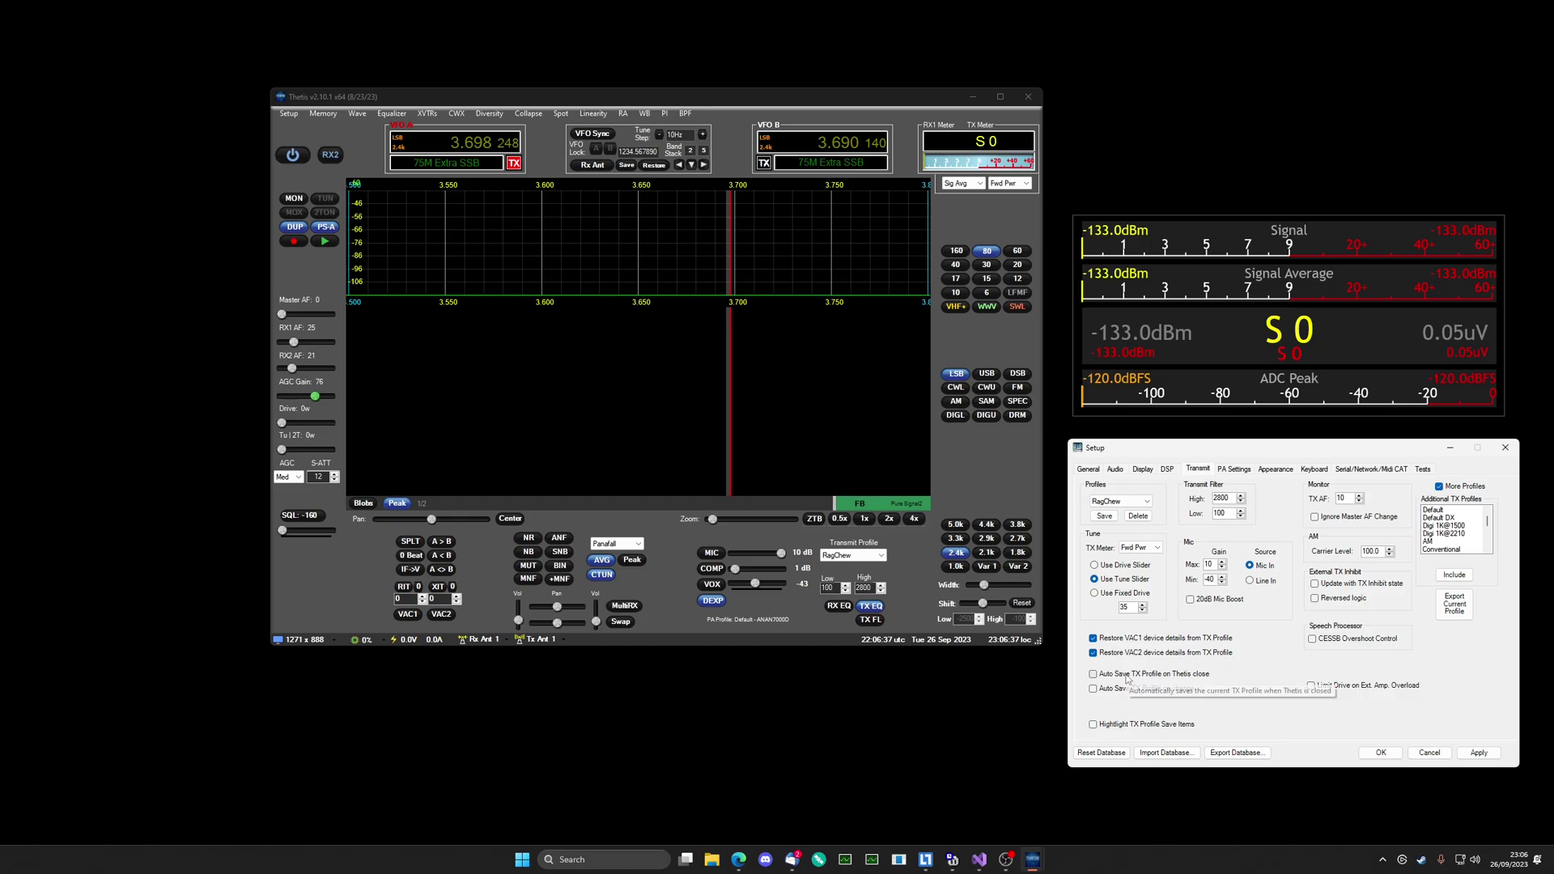
pyautogui.click(1169, 674)
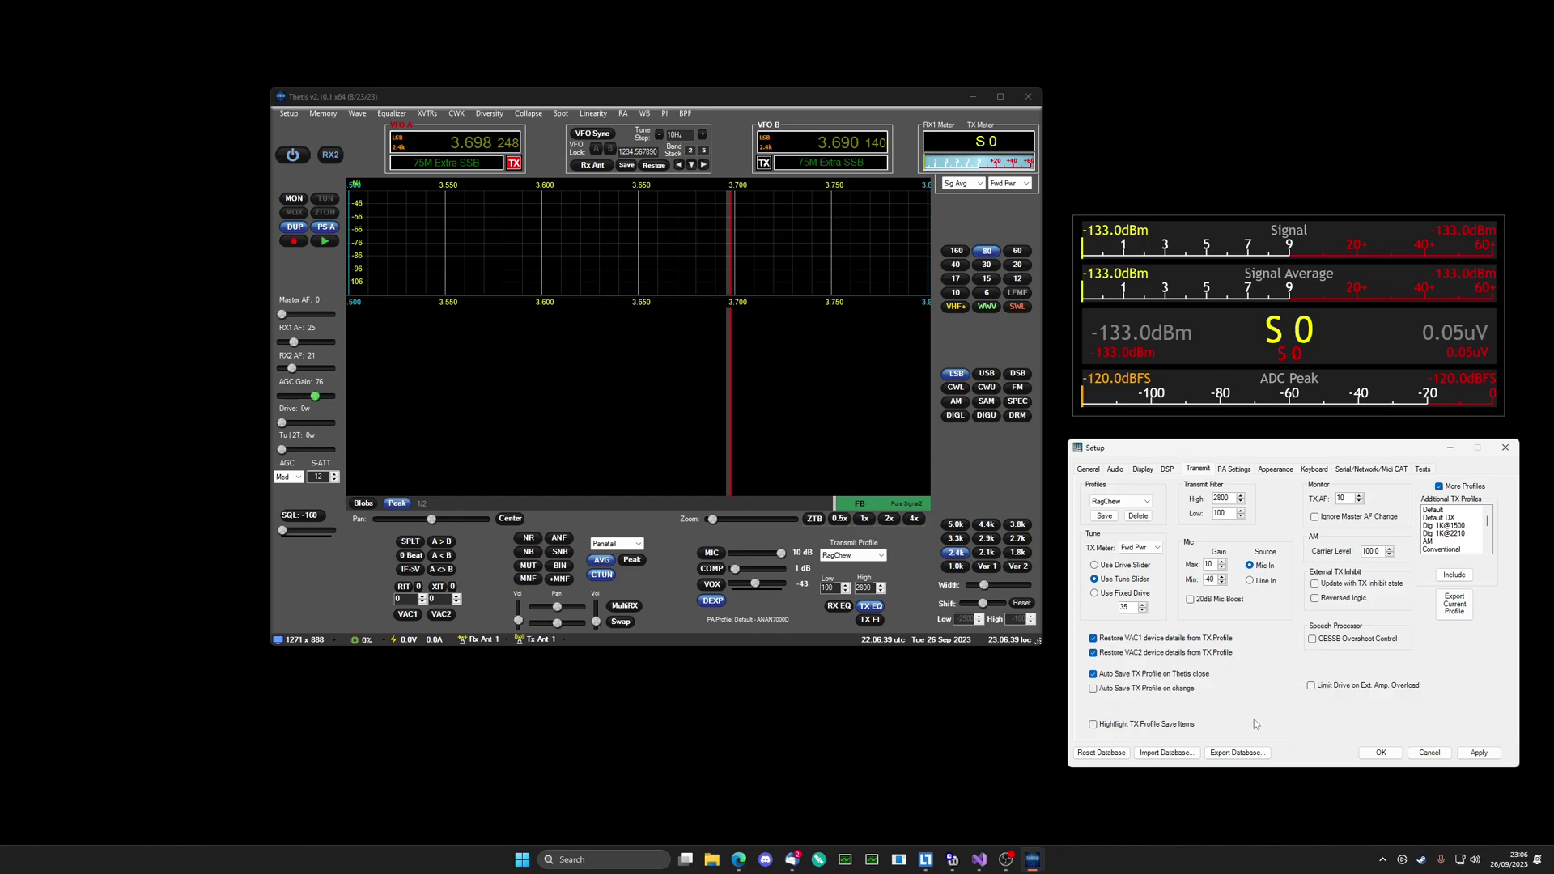
pyautogui.click(1395, 757)
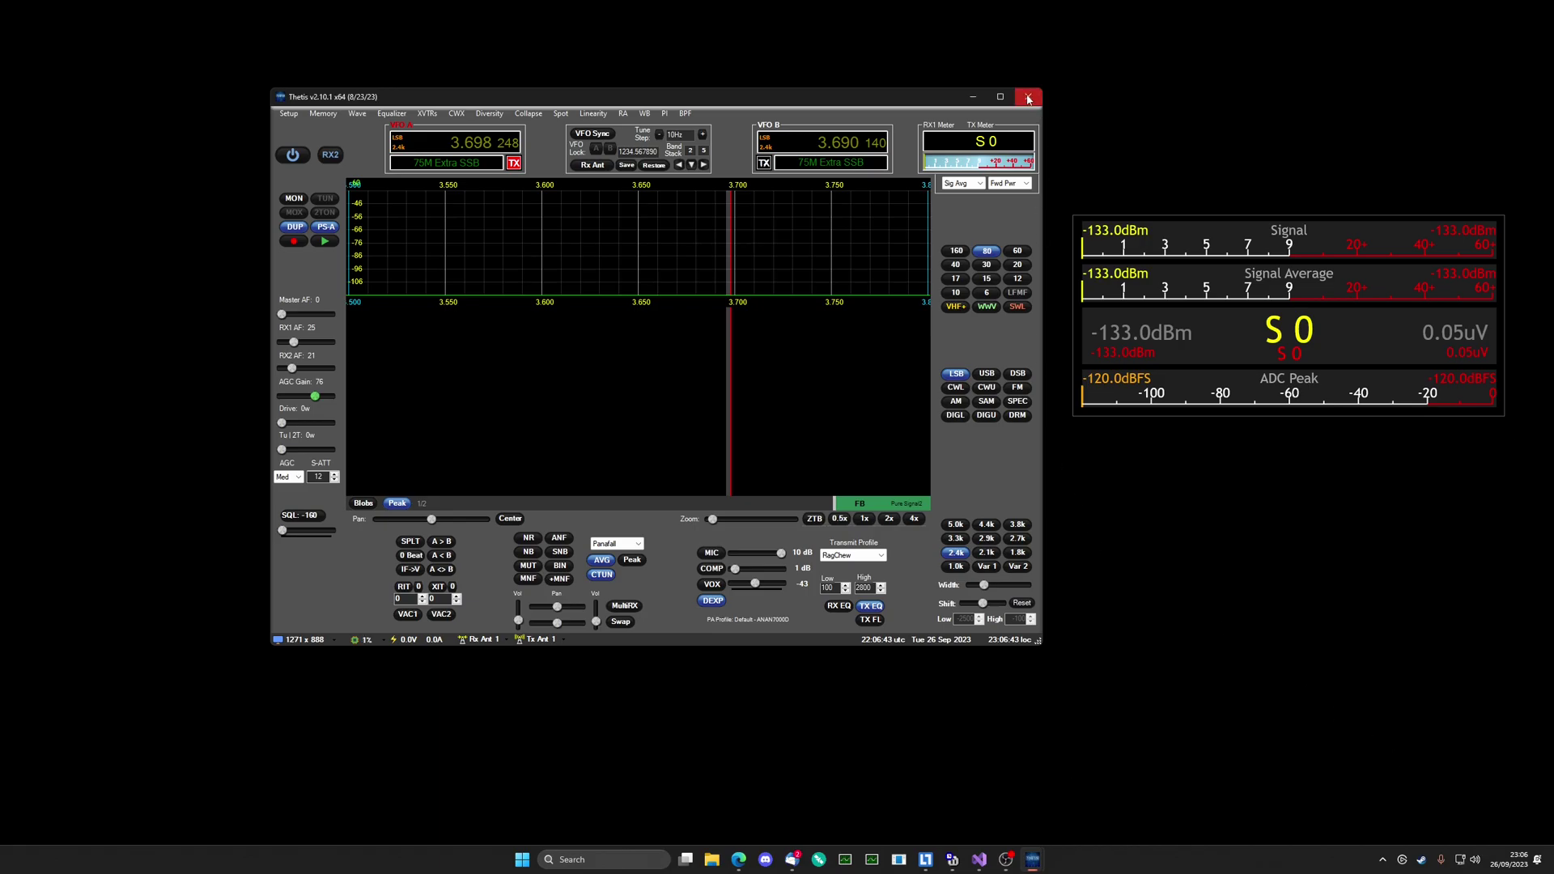
pyautogui.click(409, 614)
pyautogui.click(400, 616)
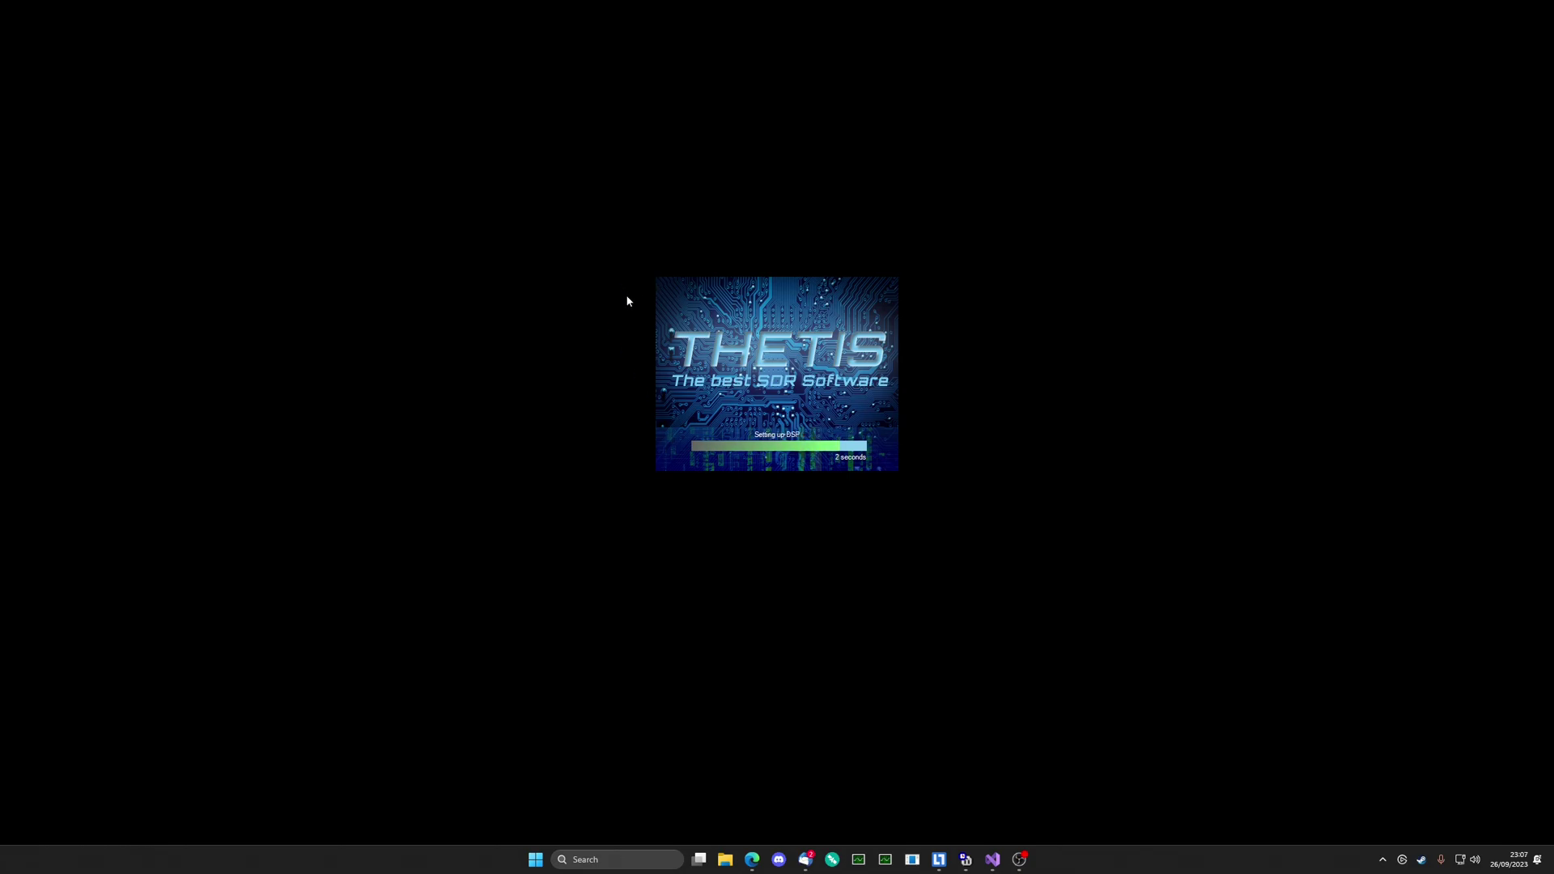
# Check the auto-save options in the Transmit setup, close Setup, and turn VAC1 on in the main console.
pyautogui.click(289, 113)
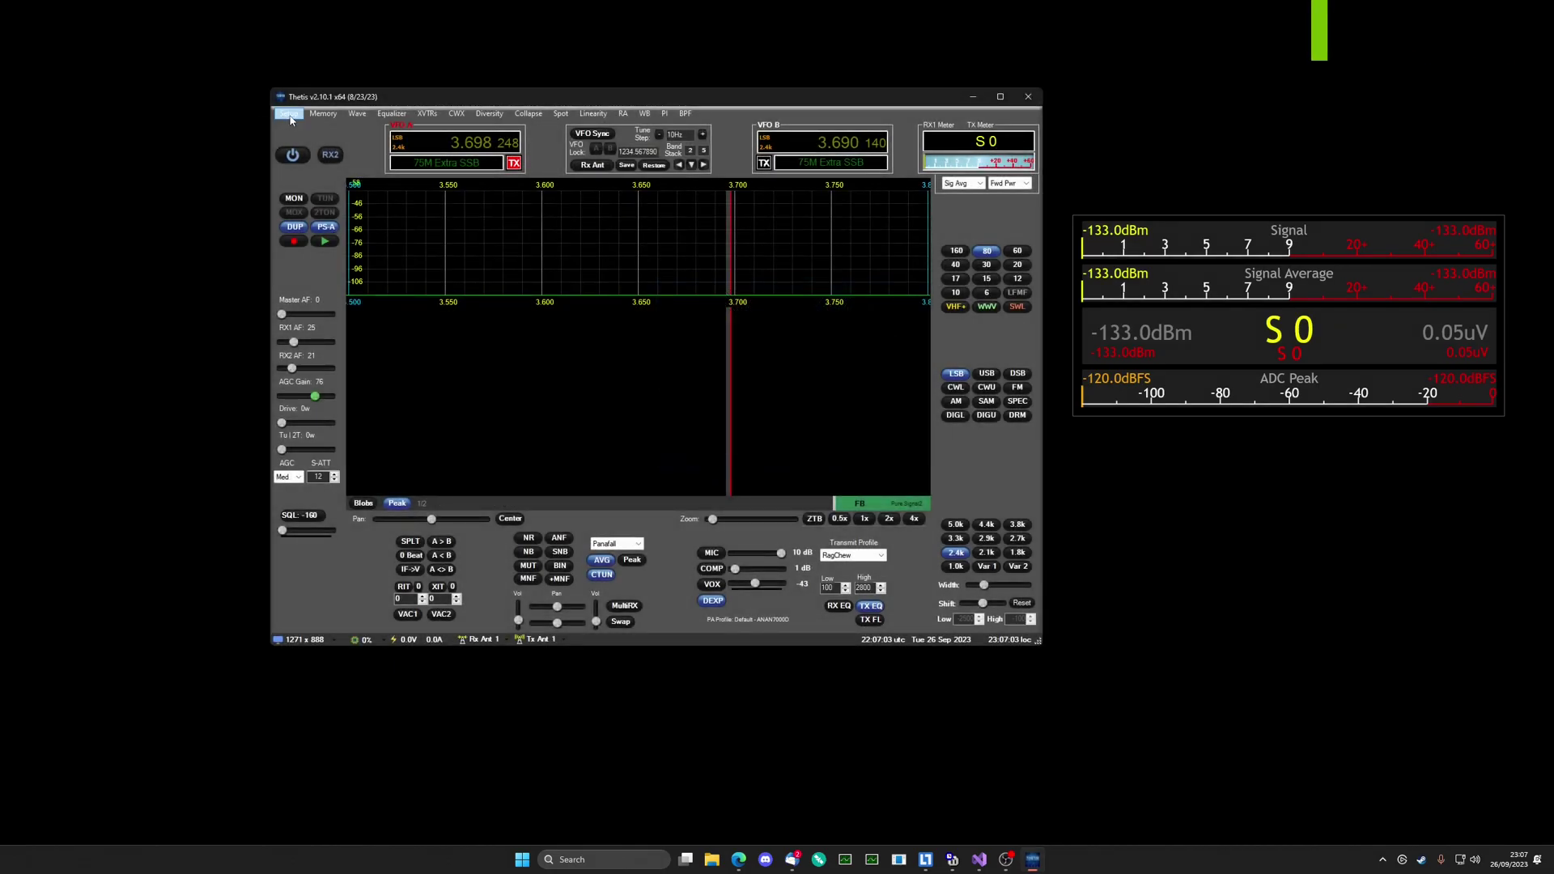
pyautogui.click(1198, 469)
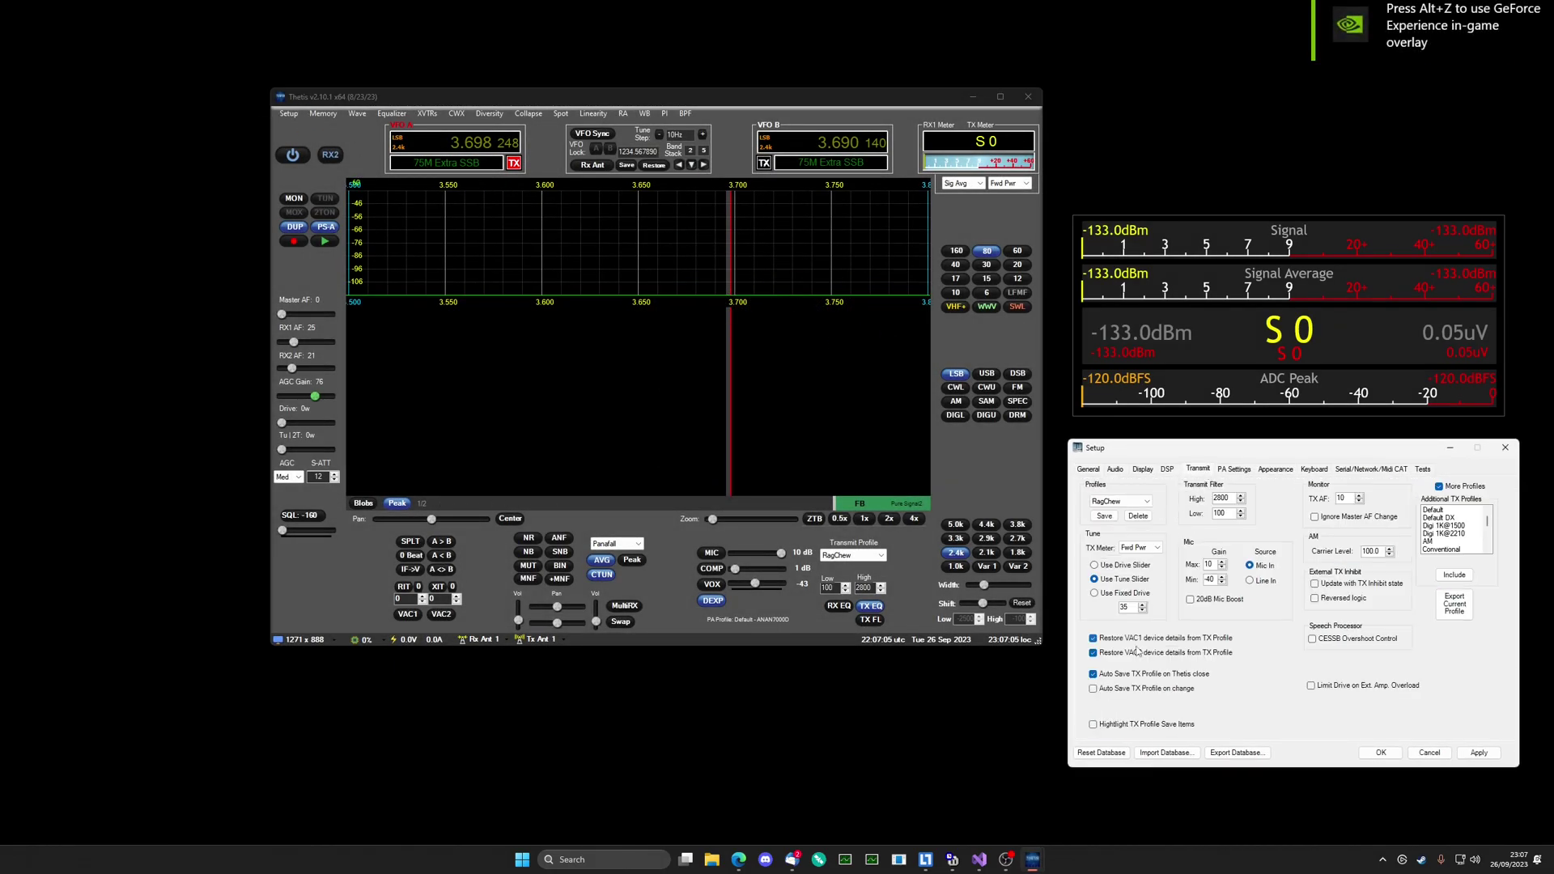
pyautogui.click(1504, 447)
pyautogui.click(412, 614)
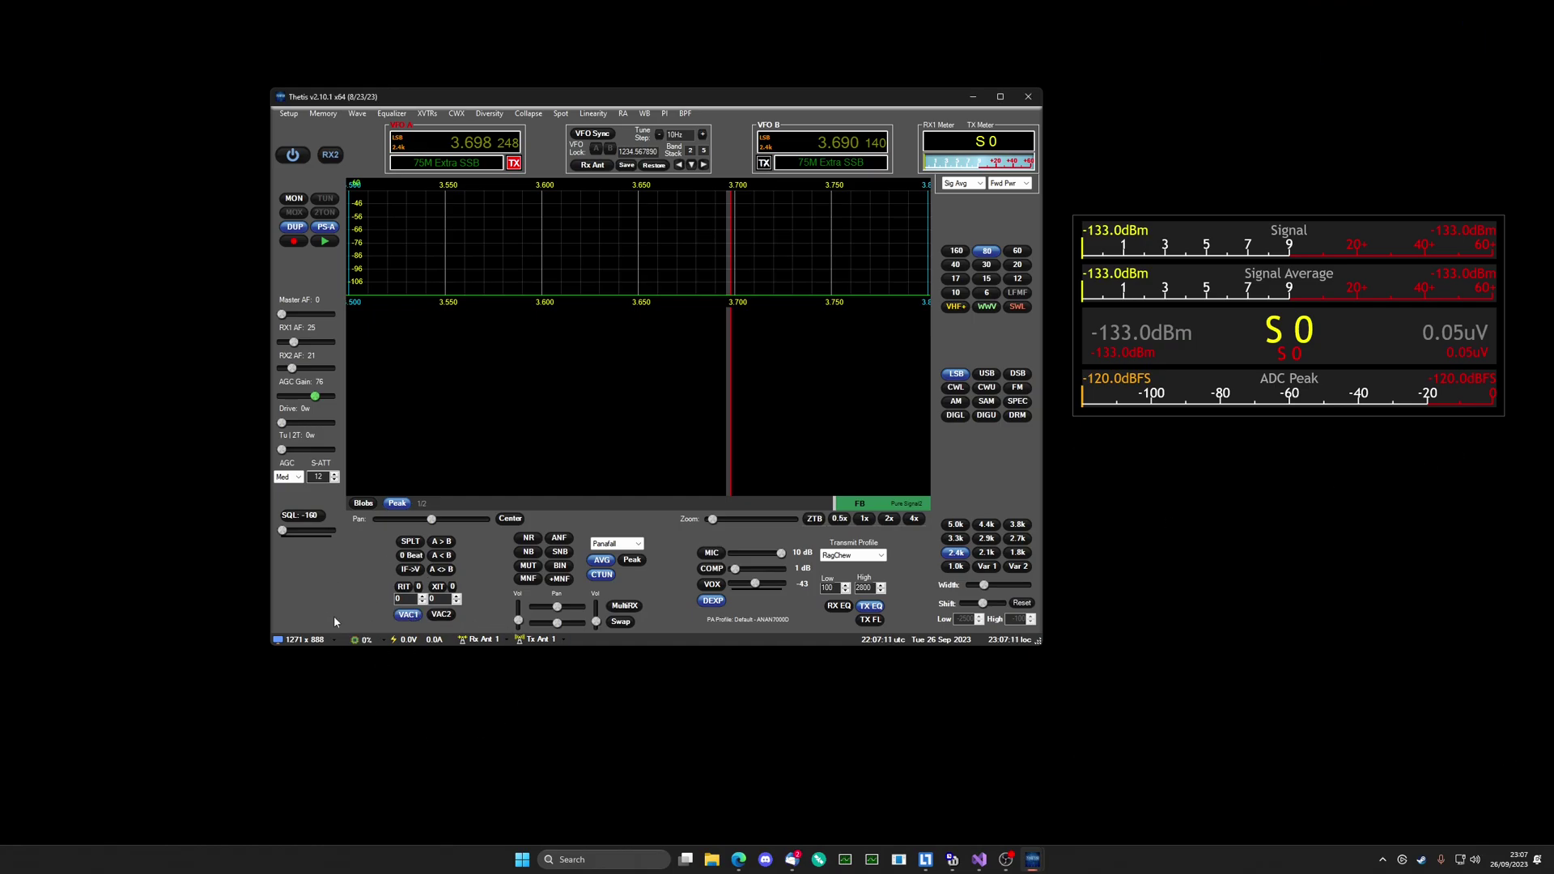
# Restart Thetis with VAC1 switched on to test the auto-saving of the profile on close.
pyautogui.click(1027, 96)
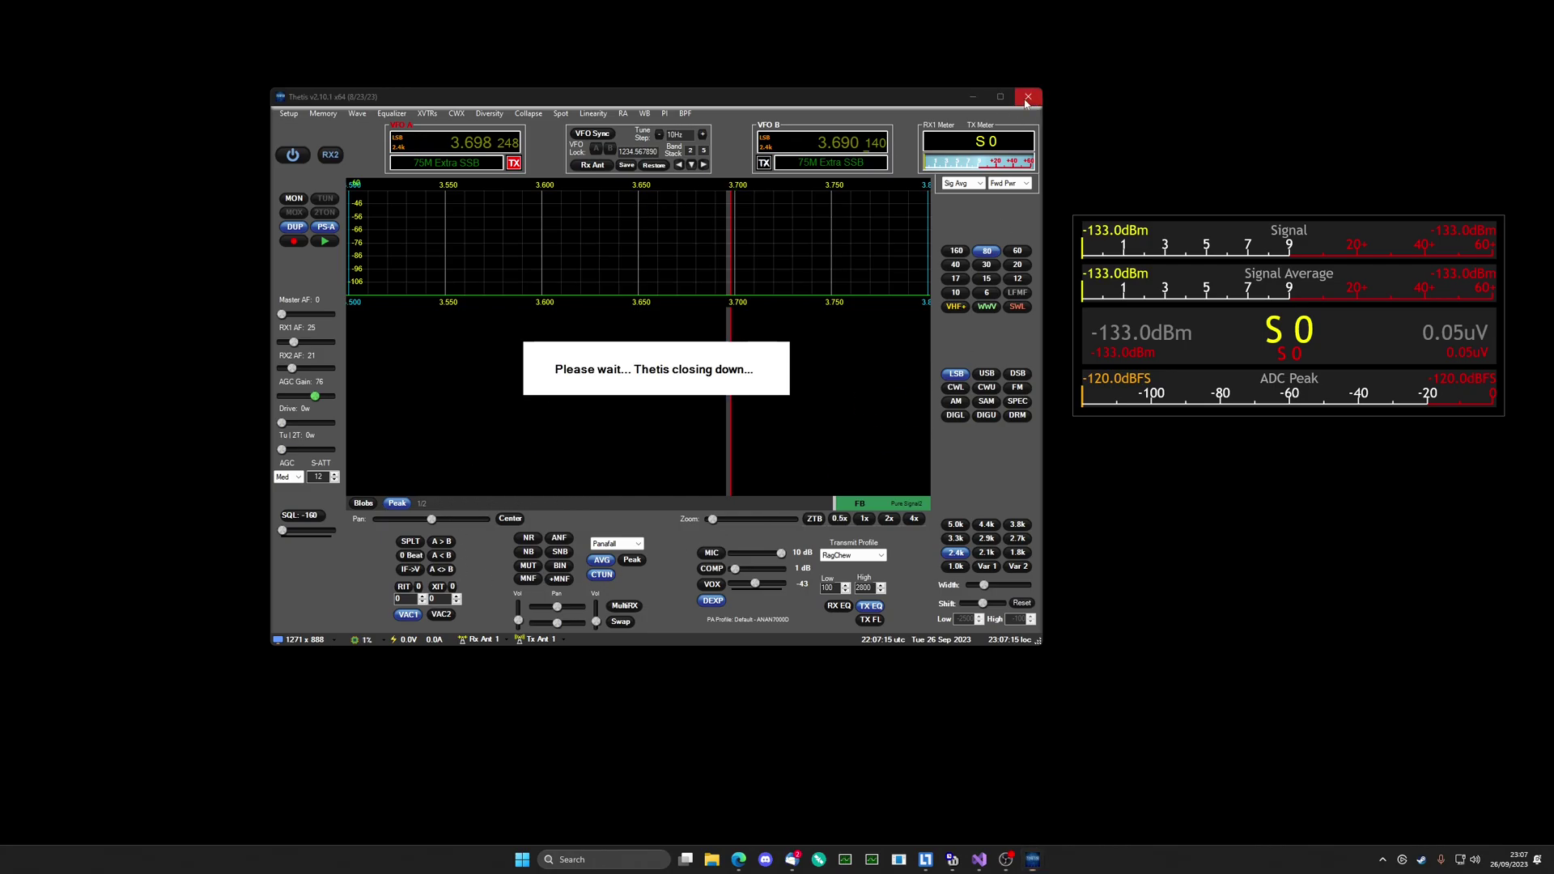
pyautogui.click(606, 858)
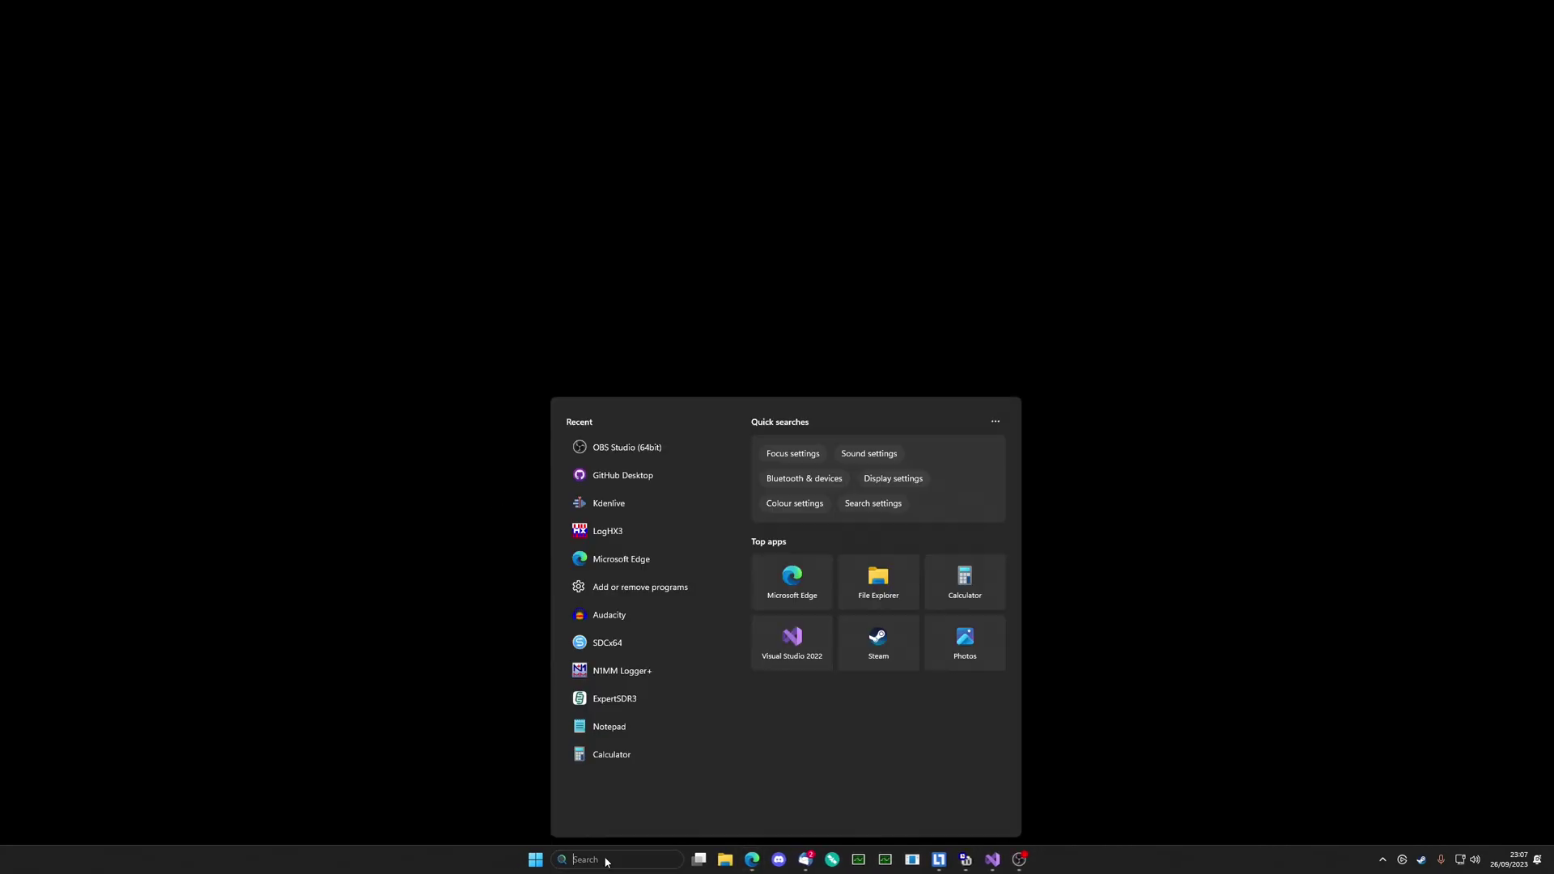
pyautogui.write('thetis')
pyautogui.click(667, 488)
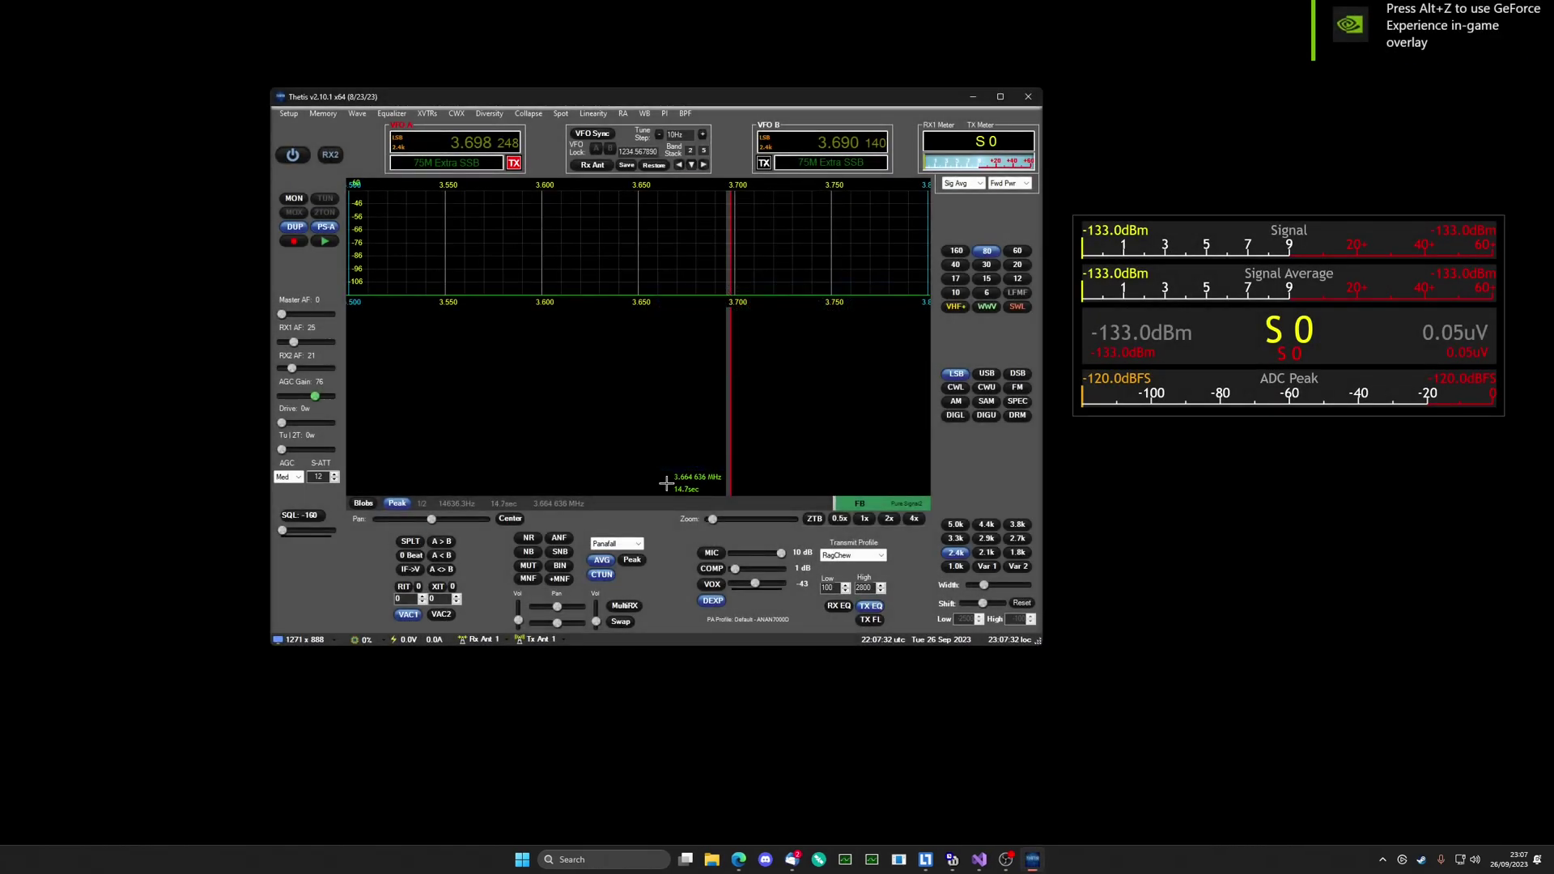
# Restart Thetis once more to recheck the VAC1 state at startup.
pyautogui.click(1038, 96)
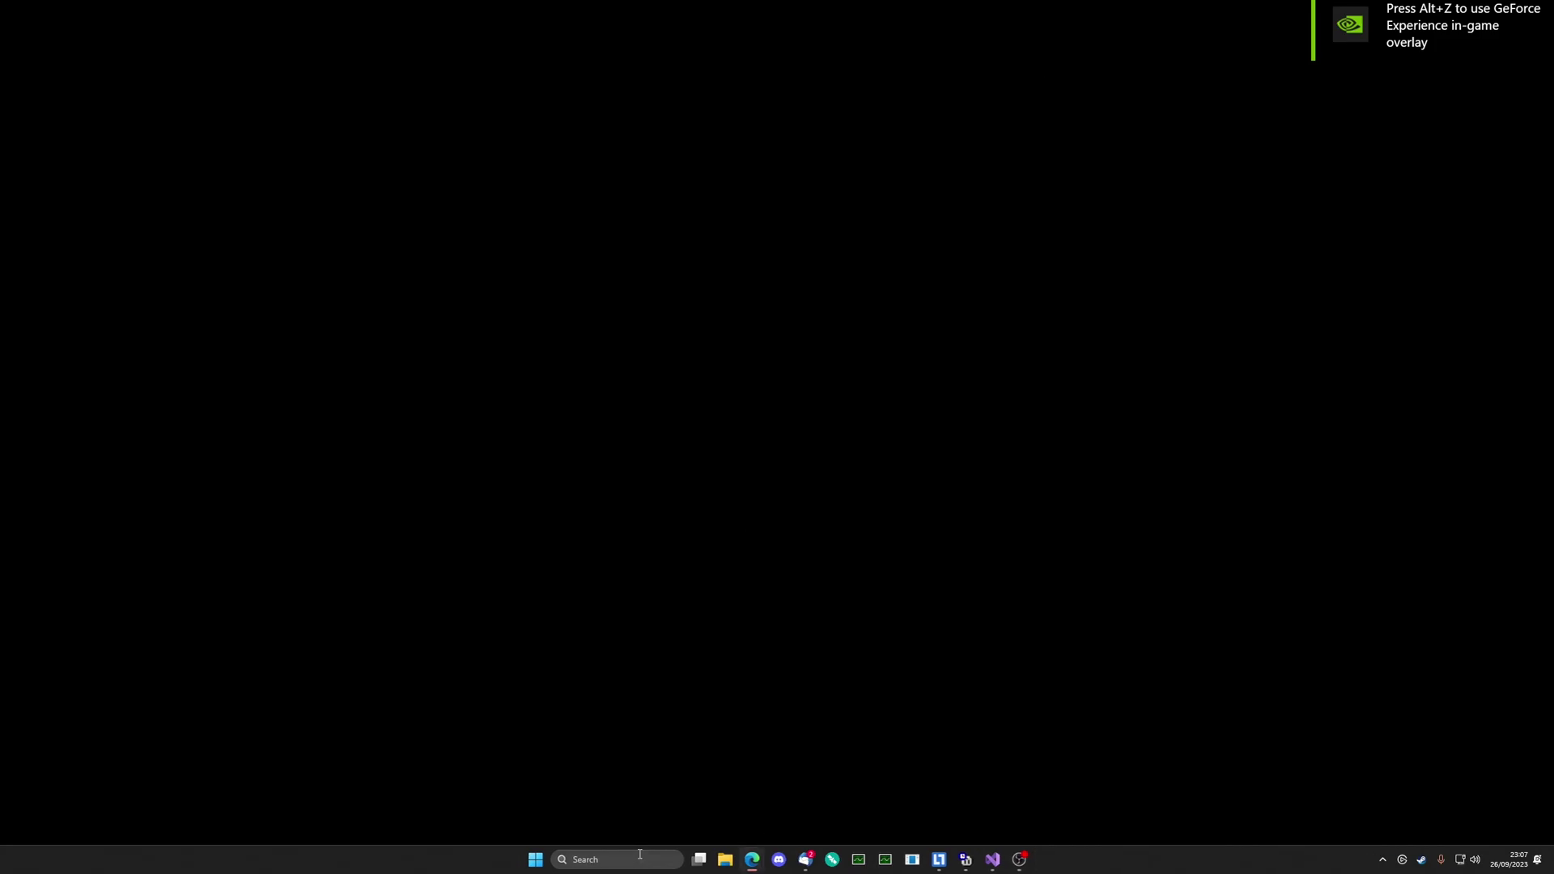
pyautogui.click(639, 858)
pyautogui.write('thetis')
pyautogui.click(646, 482)
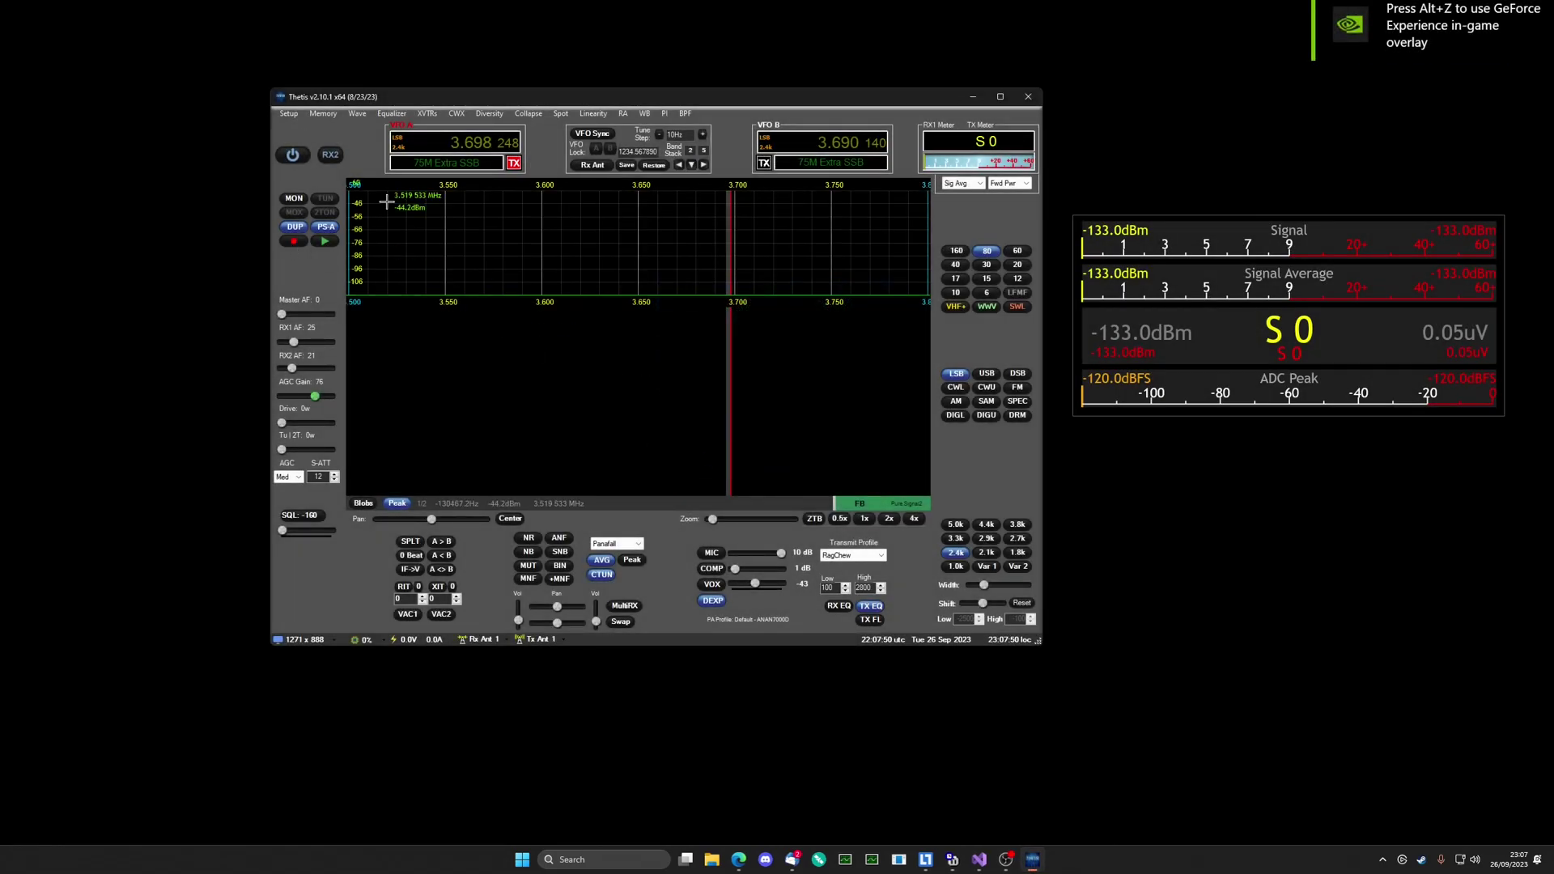
# Show the TX profile save items highlighted in the Transmit setup, and switch the highlighting back off.
pyautogui.click(289, 115)
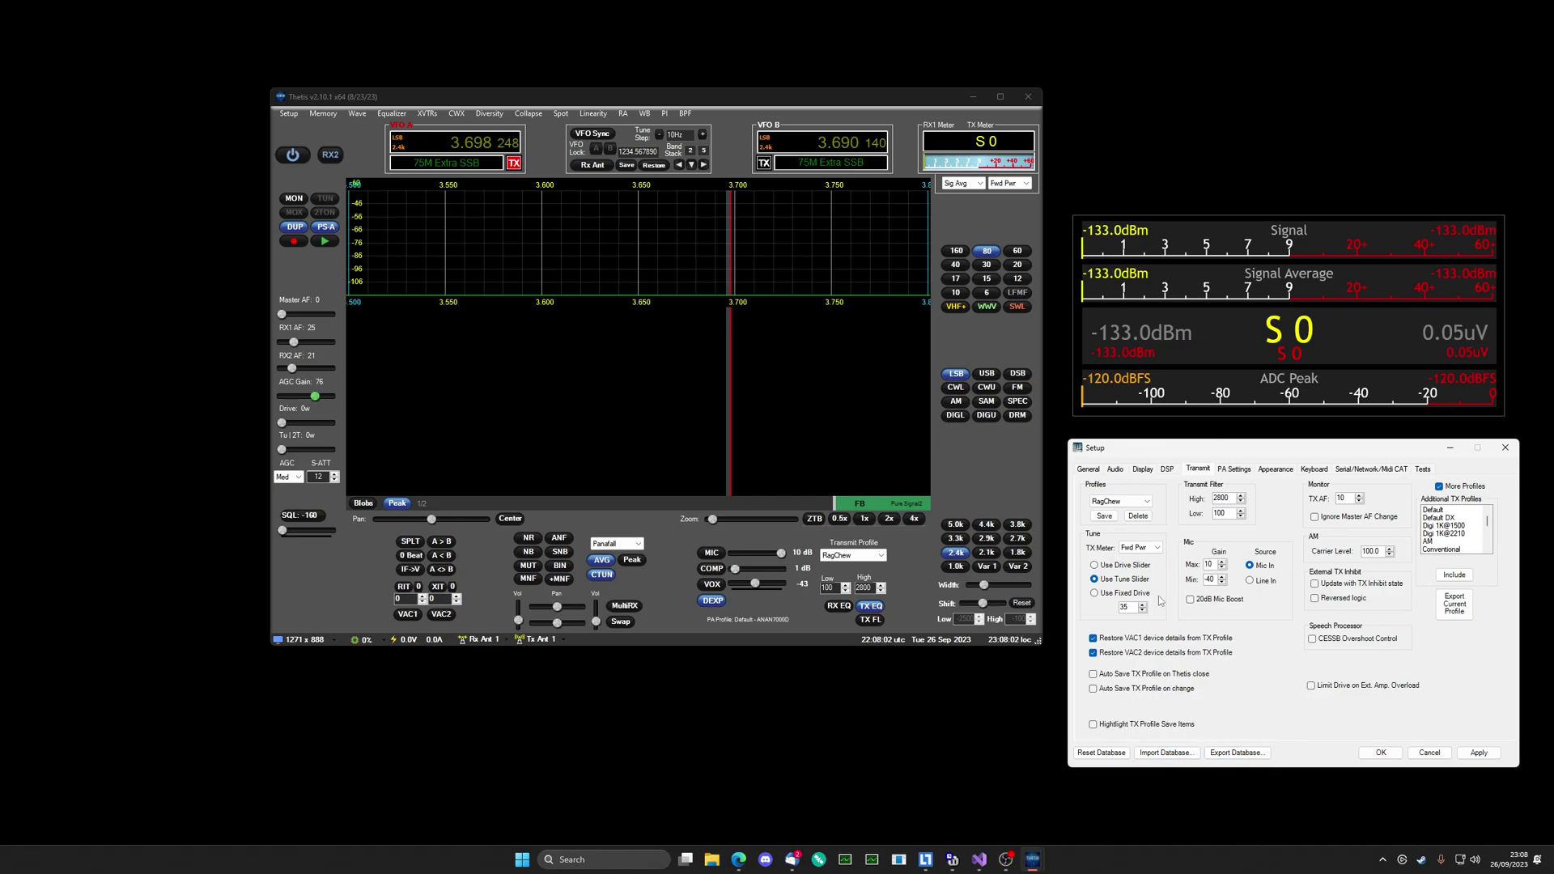
pyautogui.click(1137, 729)
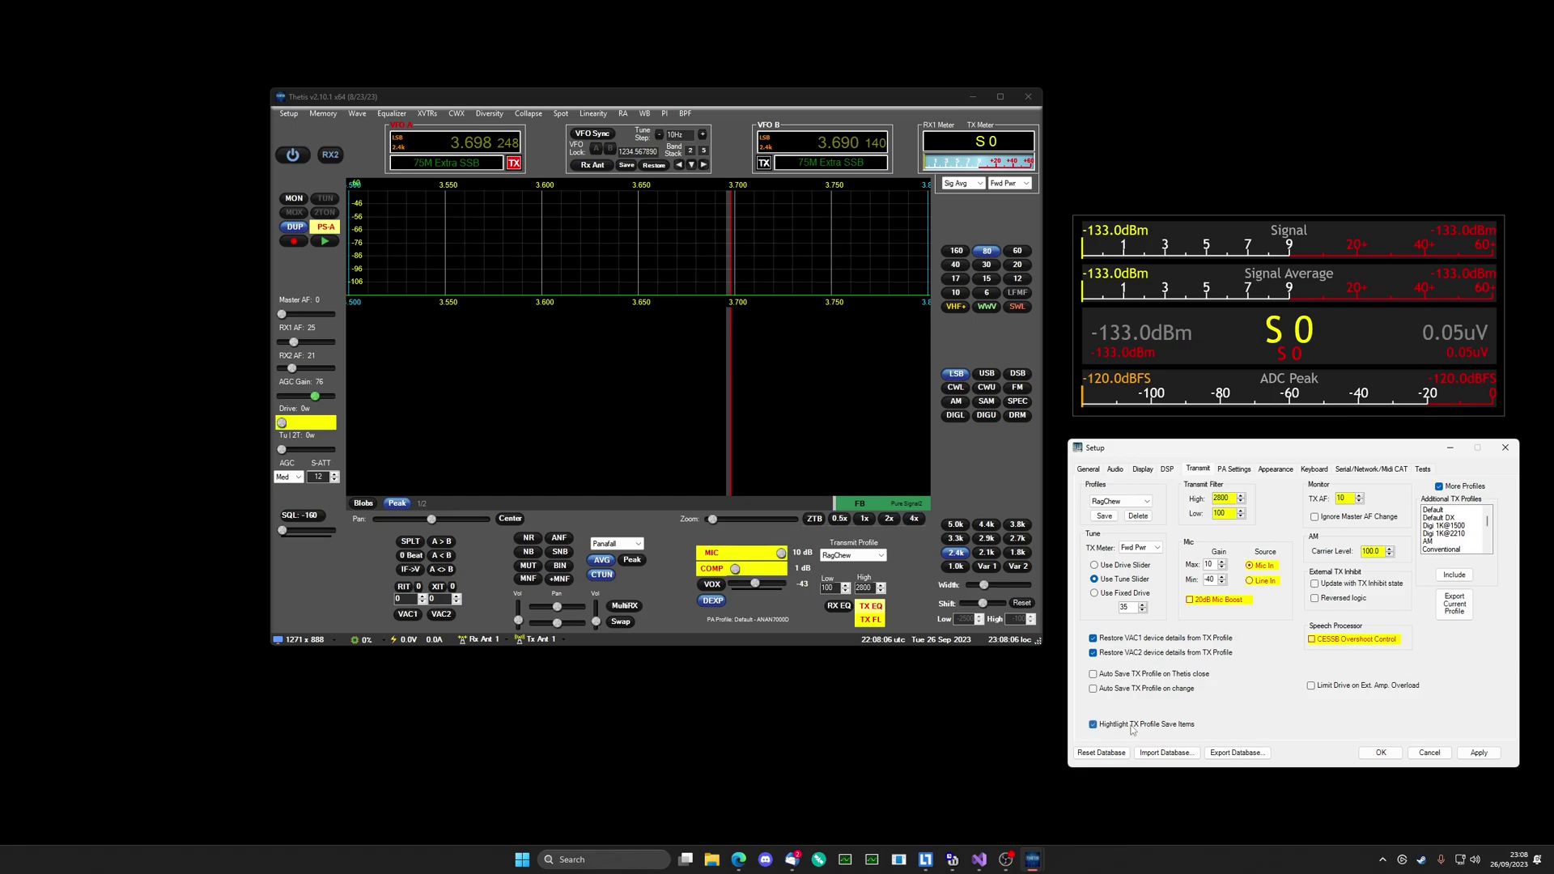
pyautogui.click(1126, 727)
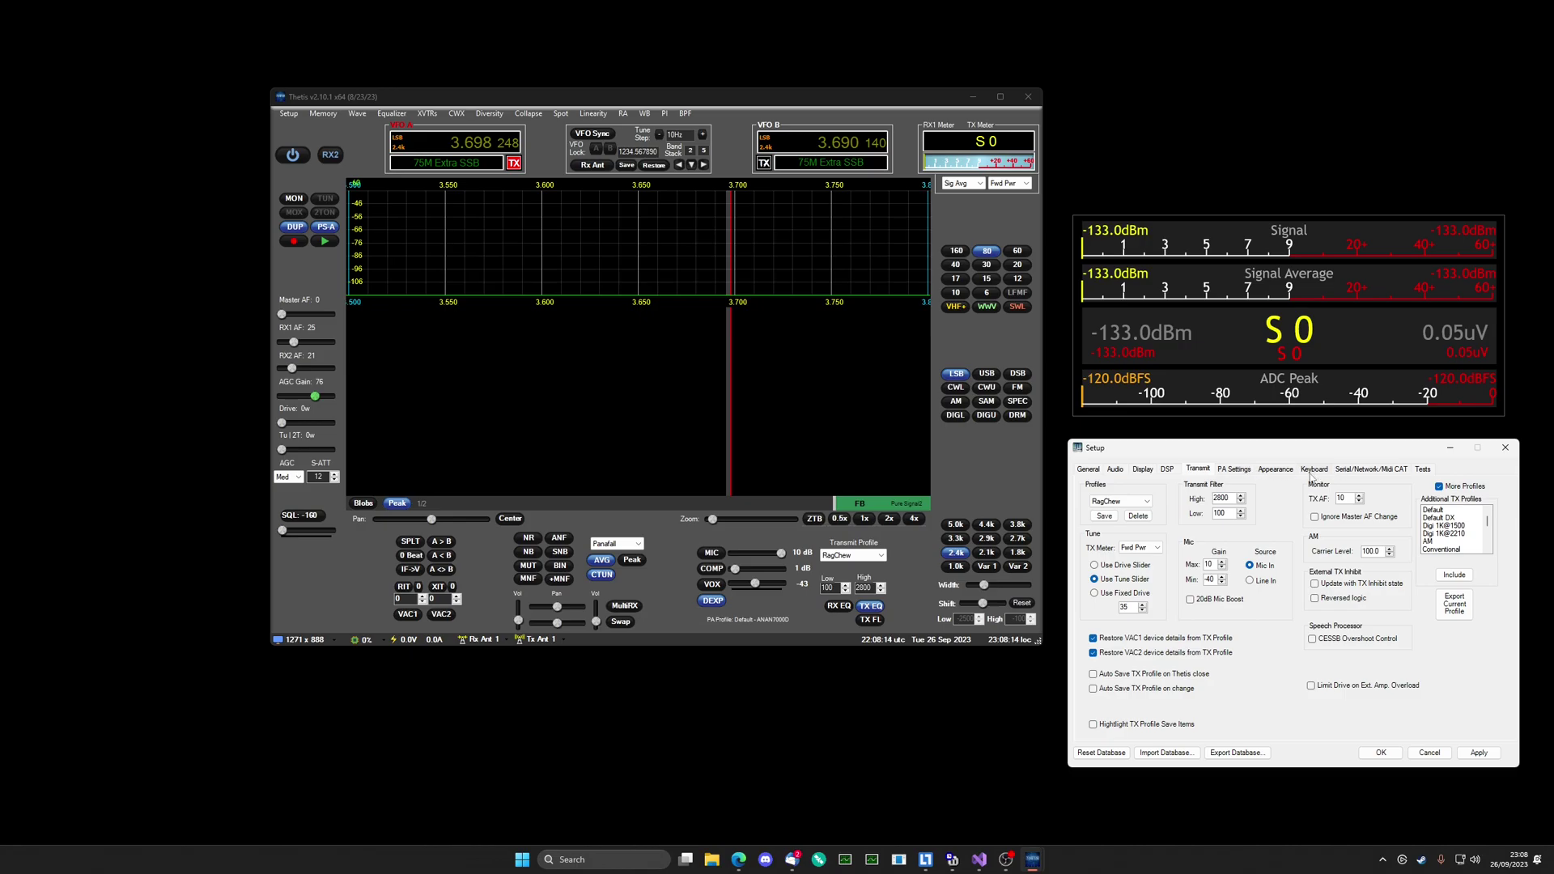
# Look through the PA Settings, Appearance and DSP setup pages without the highlighting.
pyautogui.click(1234, 470)
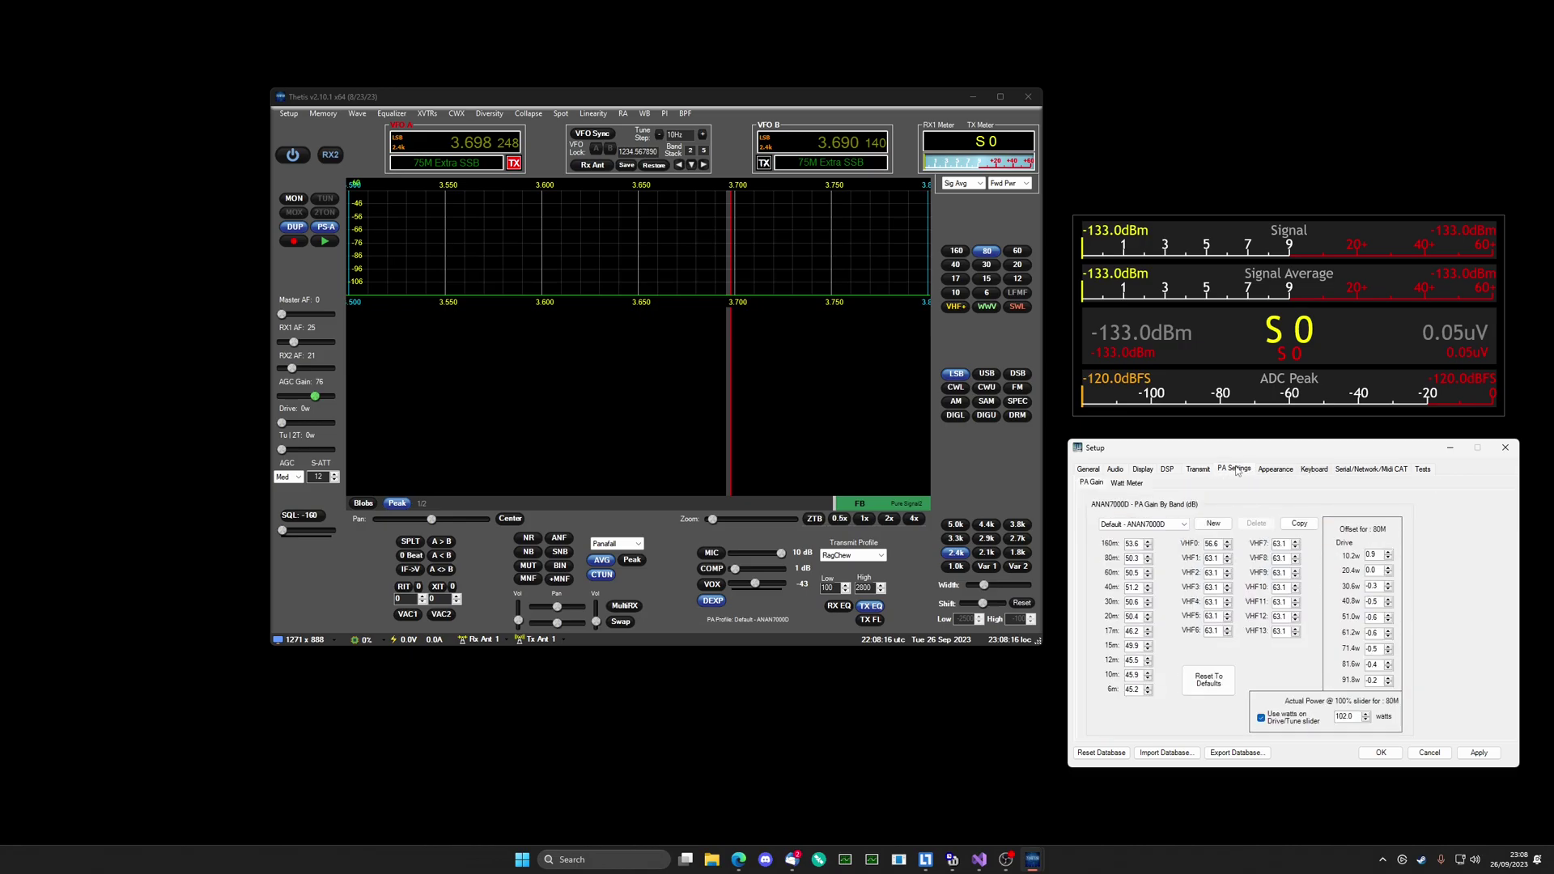
pyautogui.click(1277, 470)
pyautogui.click(1168, 469)
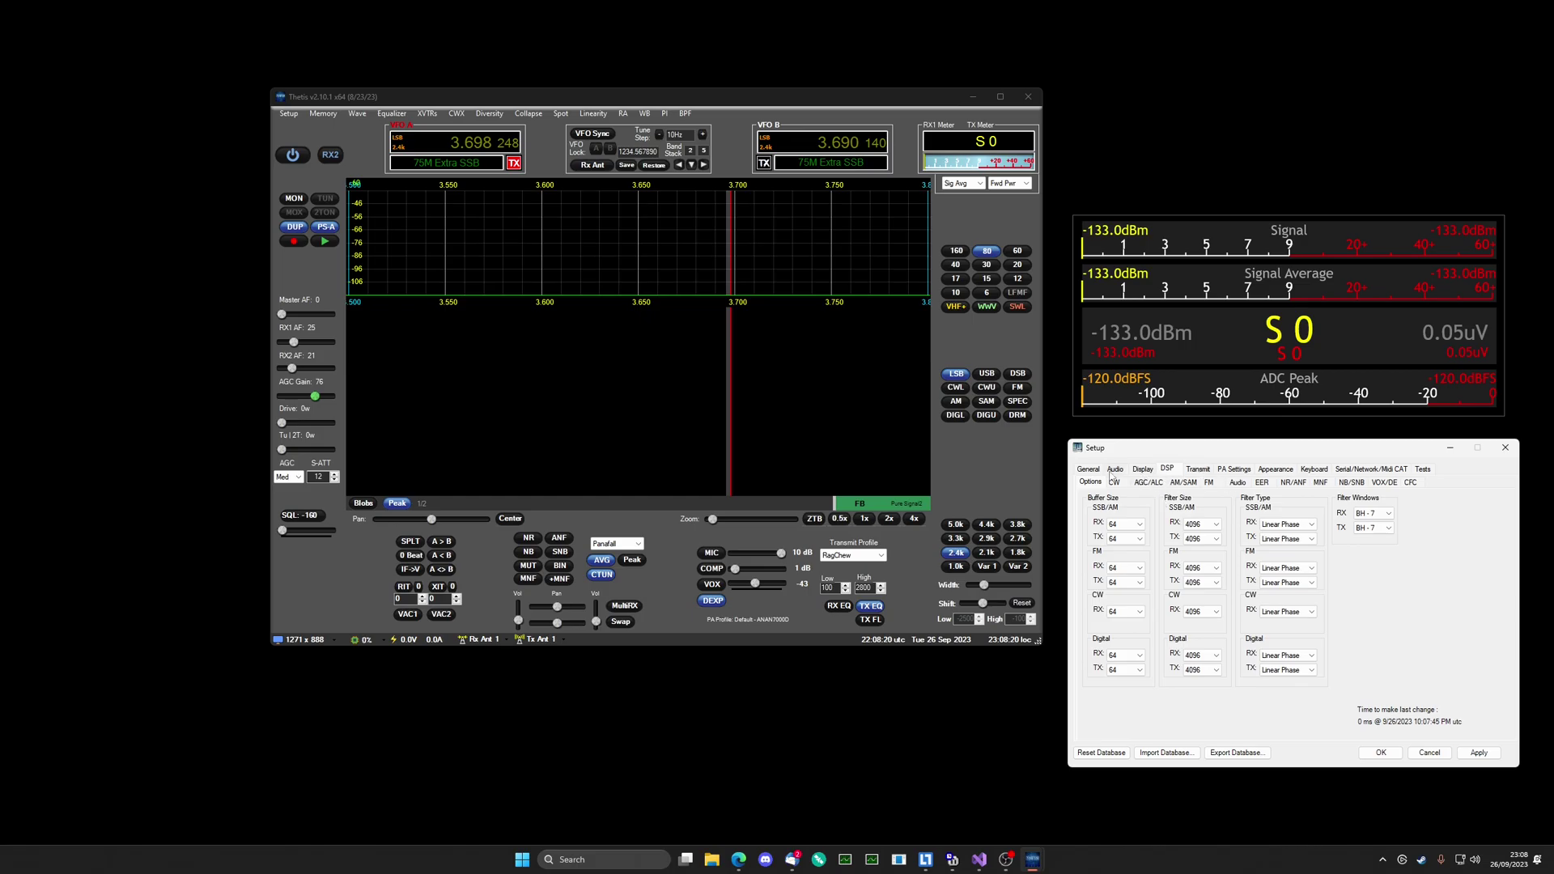
# Highlight the TX profile save items again and examine them across all DSP setup pages and in the Equalizer settings.
pyautogui.click(1198, 469)
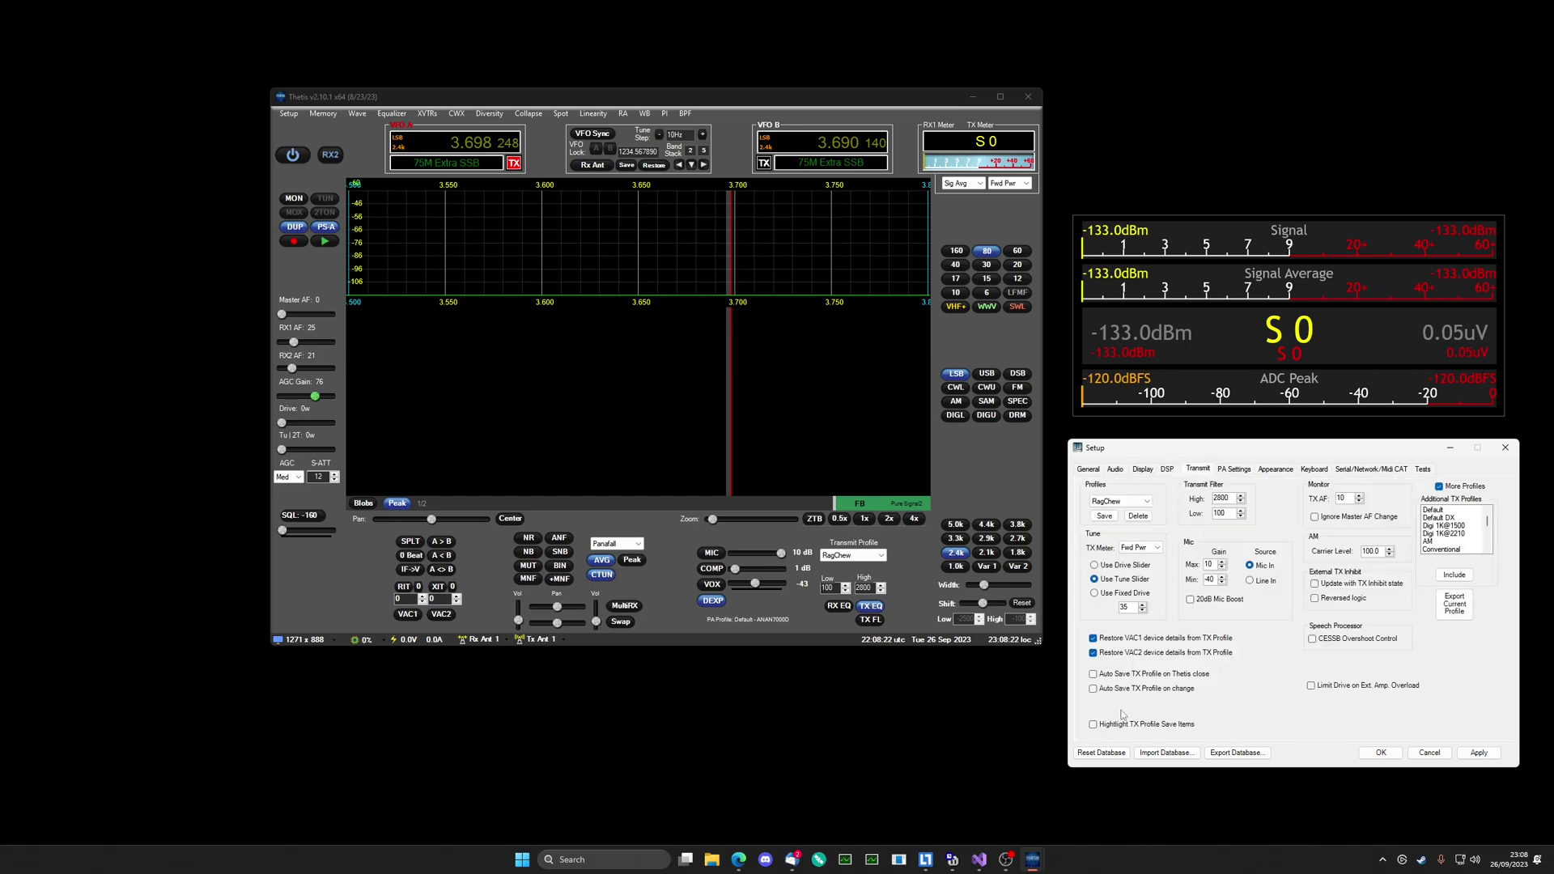
pyautogui.click(1168, 470)
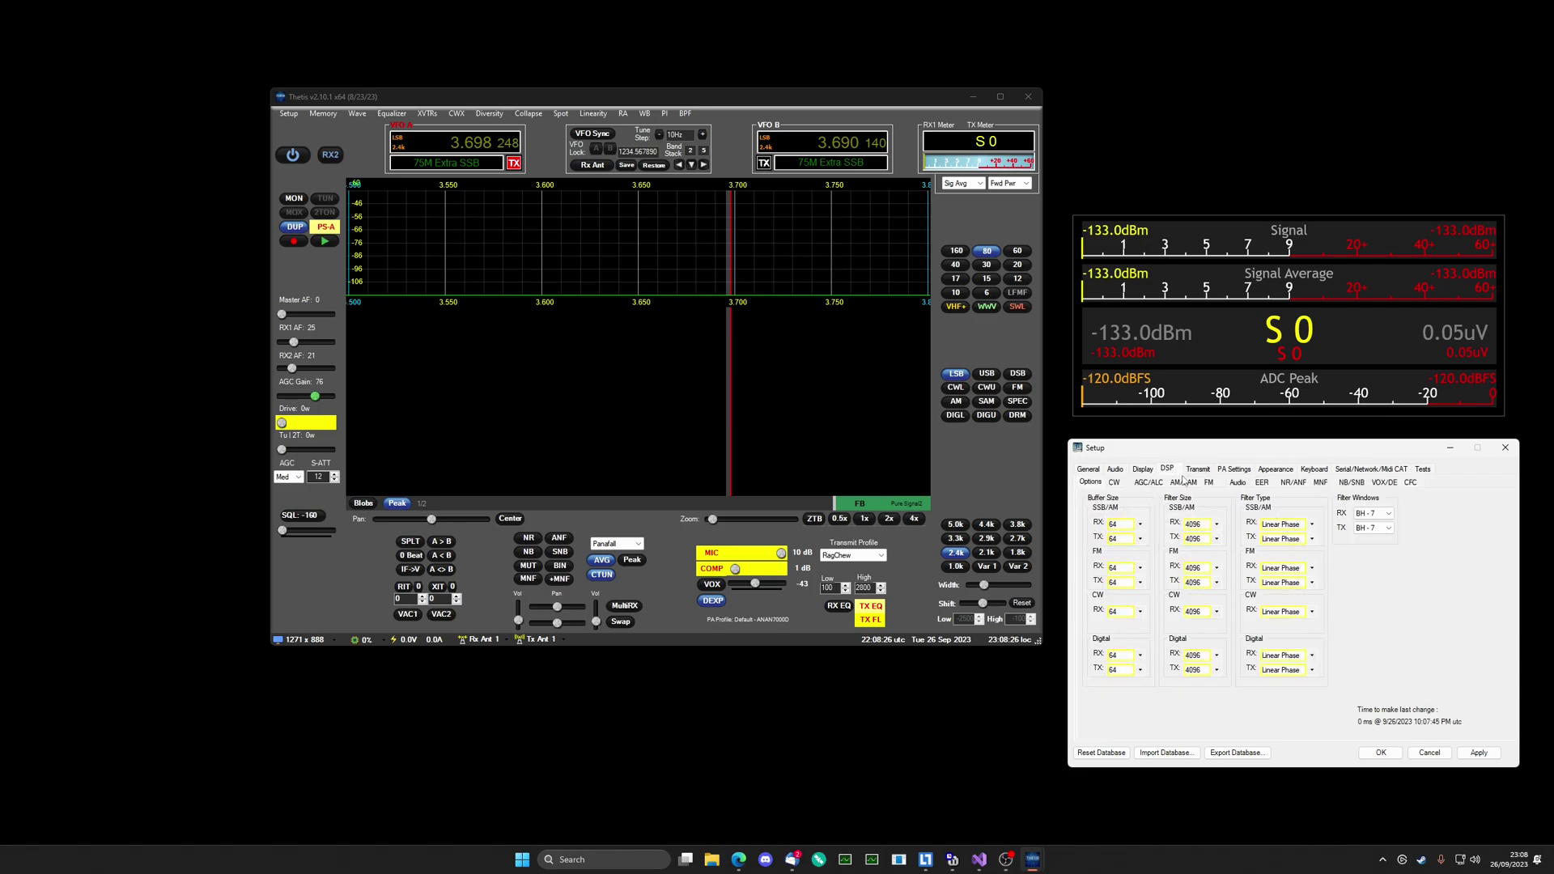
pyautogui.click(1114, 482)
pyautogui.click(1148, 482)
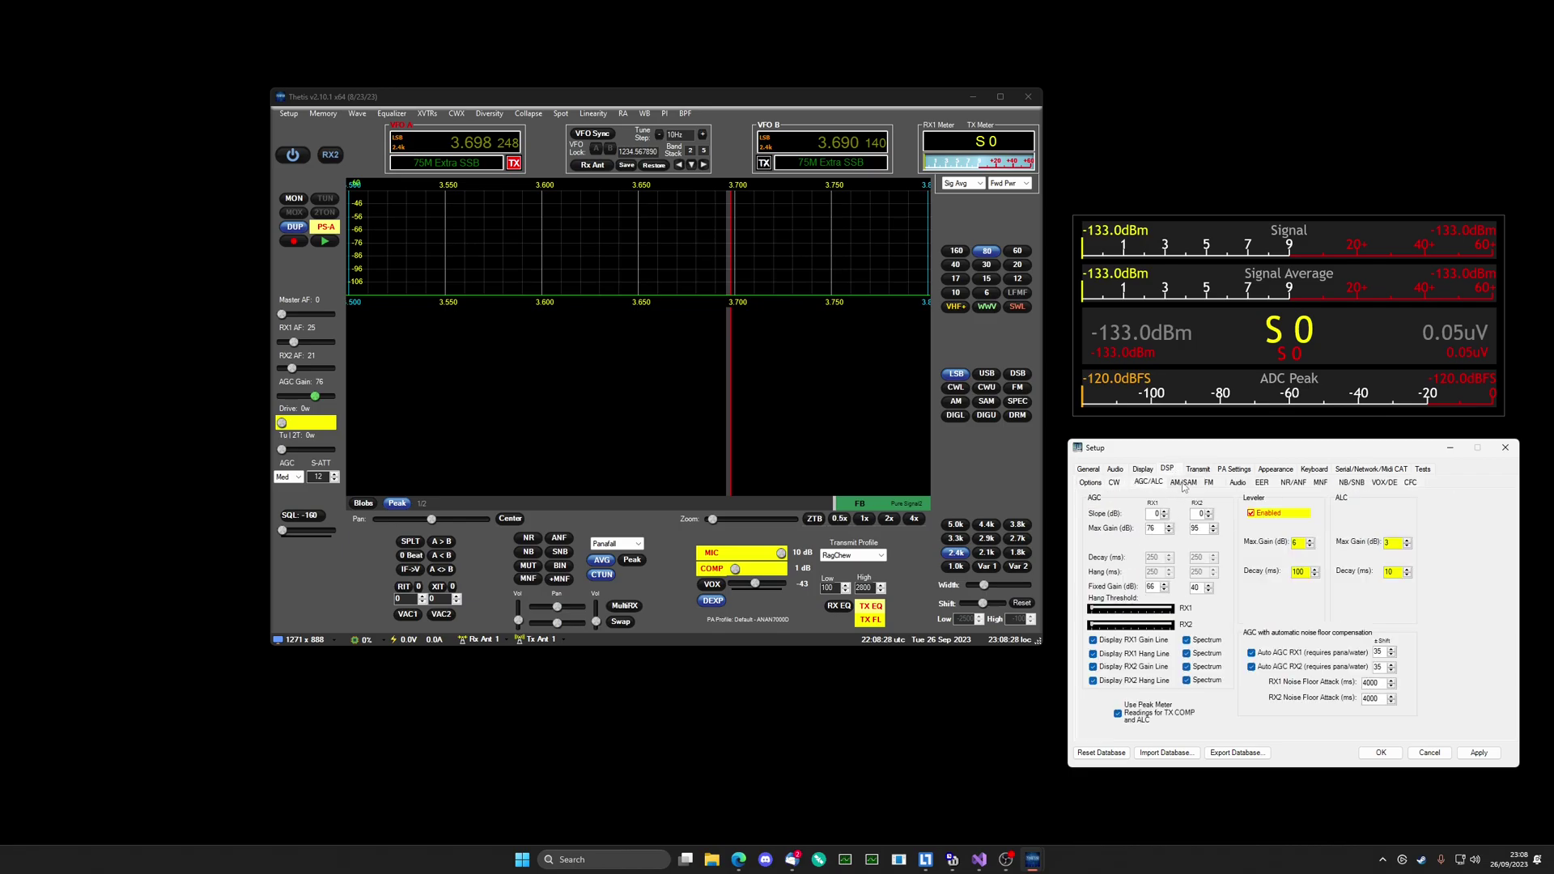
pyautogui.click(1183, 482)
pyautogui.click(1208, 482)
pyautogui.click(1237, 482)
pyautogui.click(1261, 482)
pyautogui.click(1293, 482)
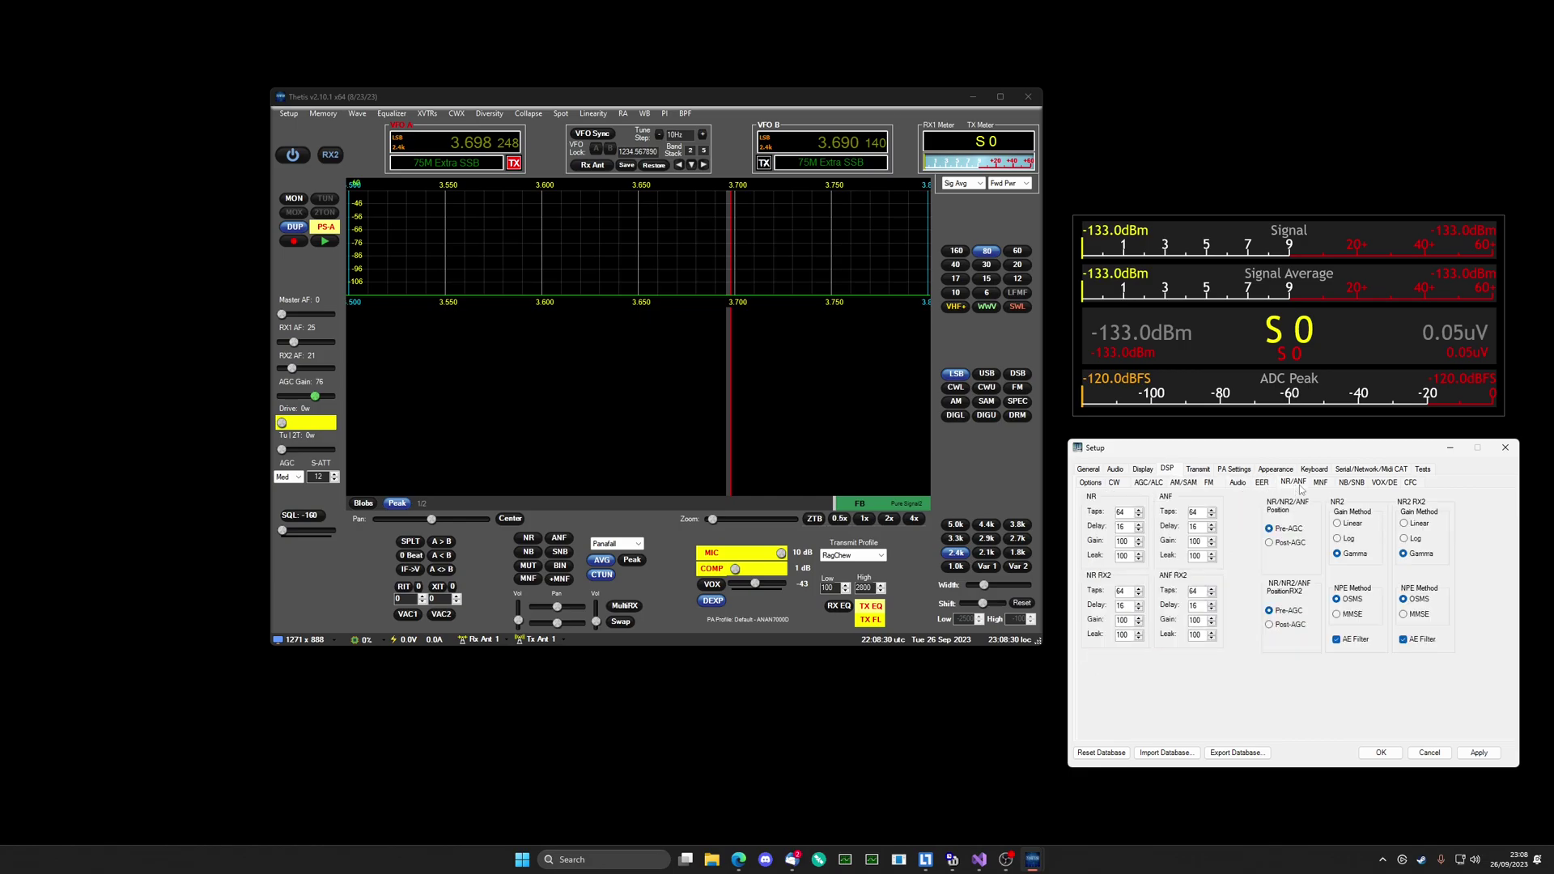
pyautogui.click(1320, 482)
pyautogui.click(1351, 482)
pyautogui.click(1384, 482)
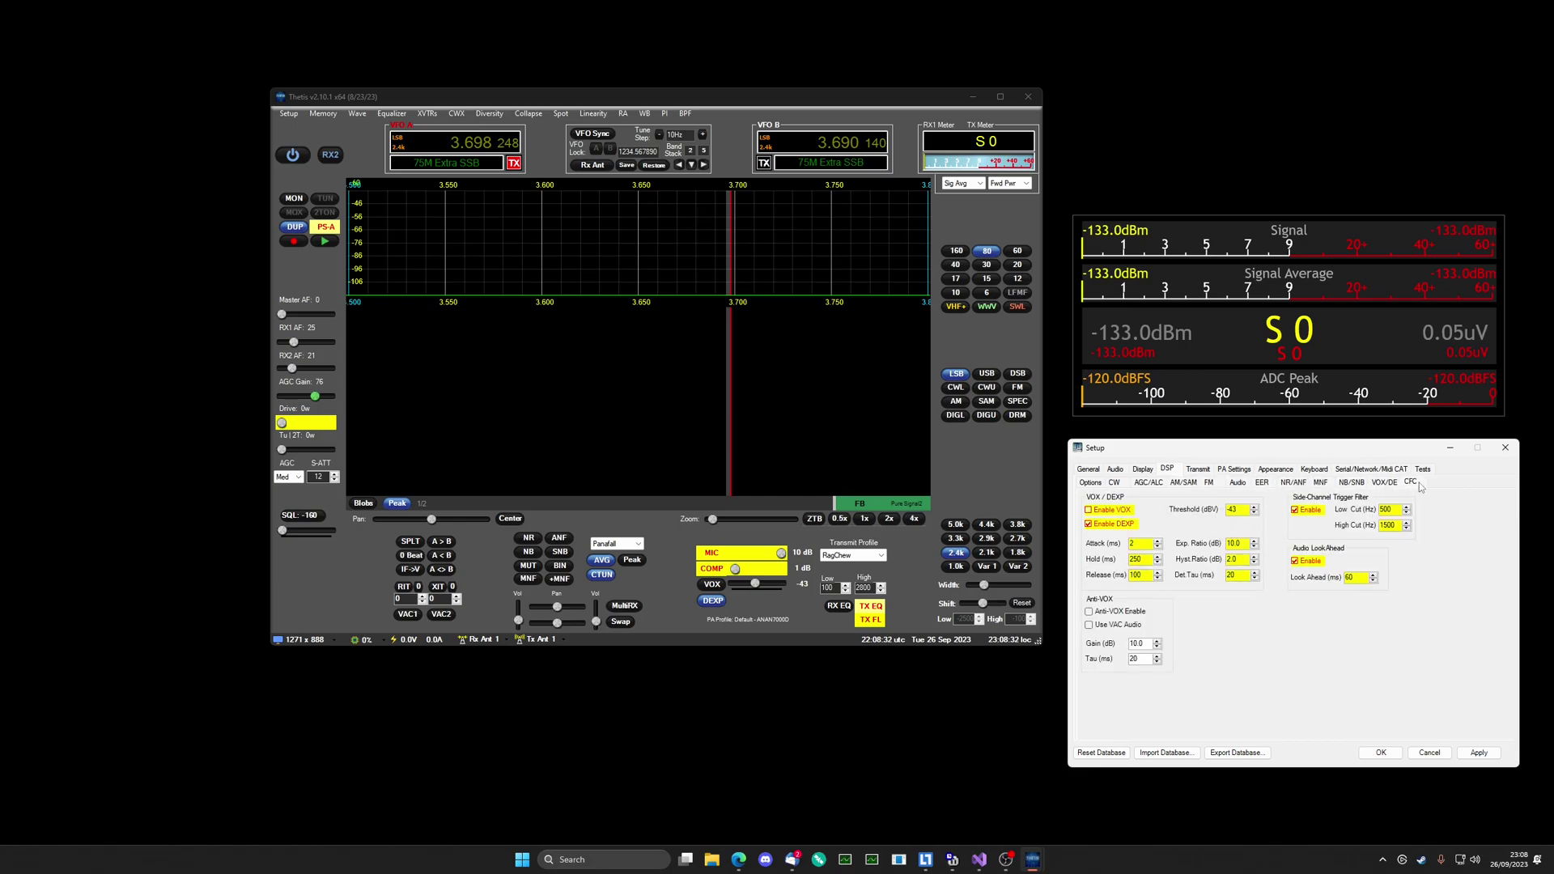
pyautogui.click(1411, 483)
pyautogui.click(1091, 482)
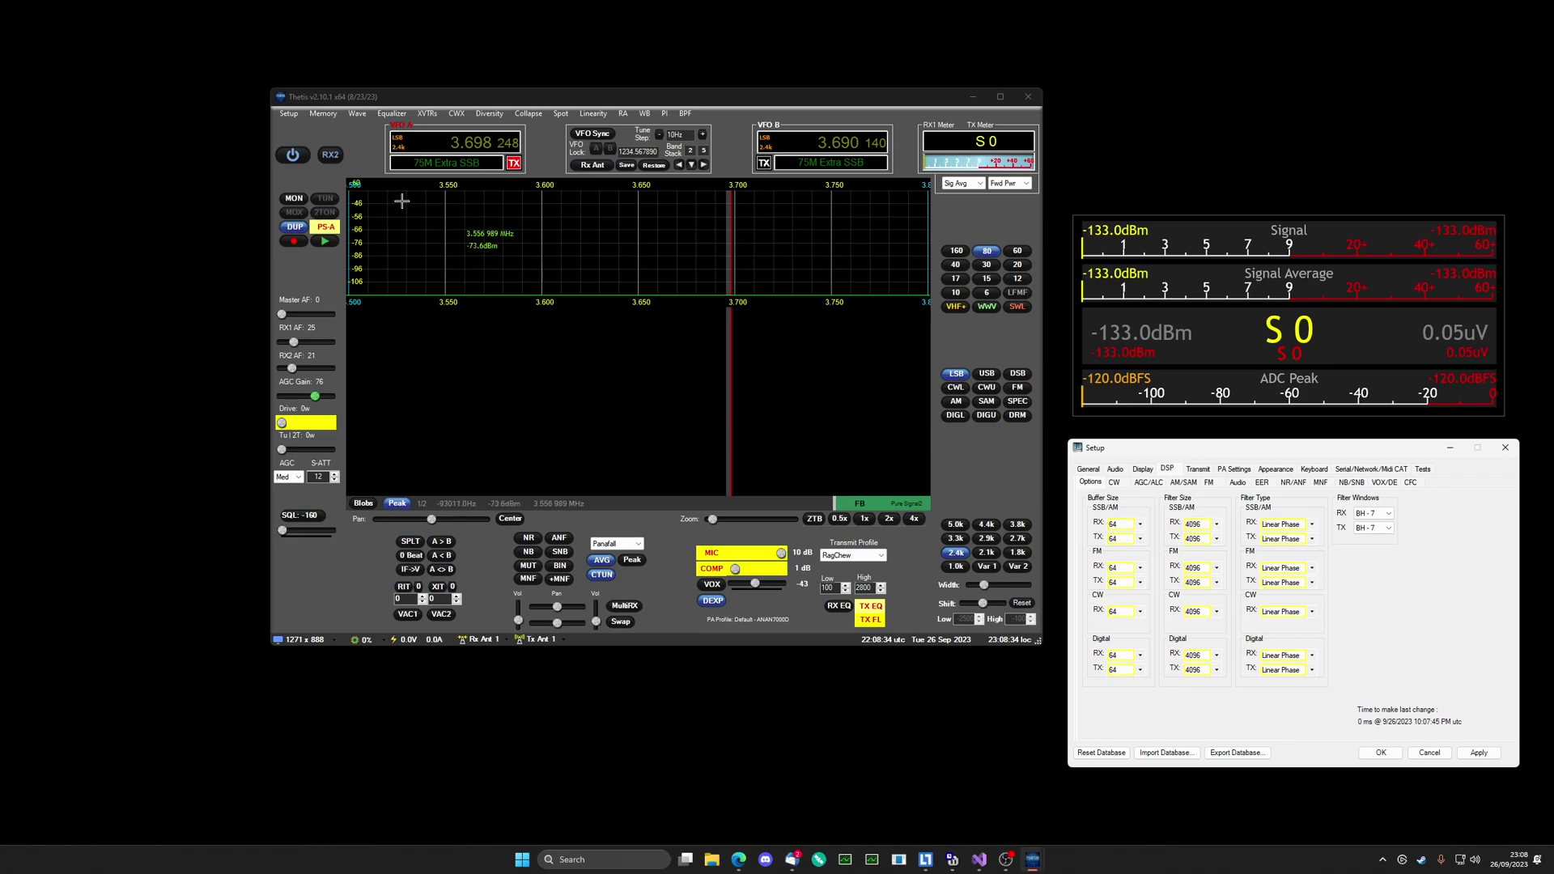
pyautogui.click(391, 113)
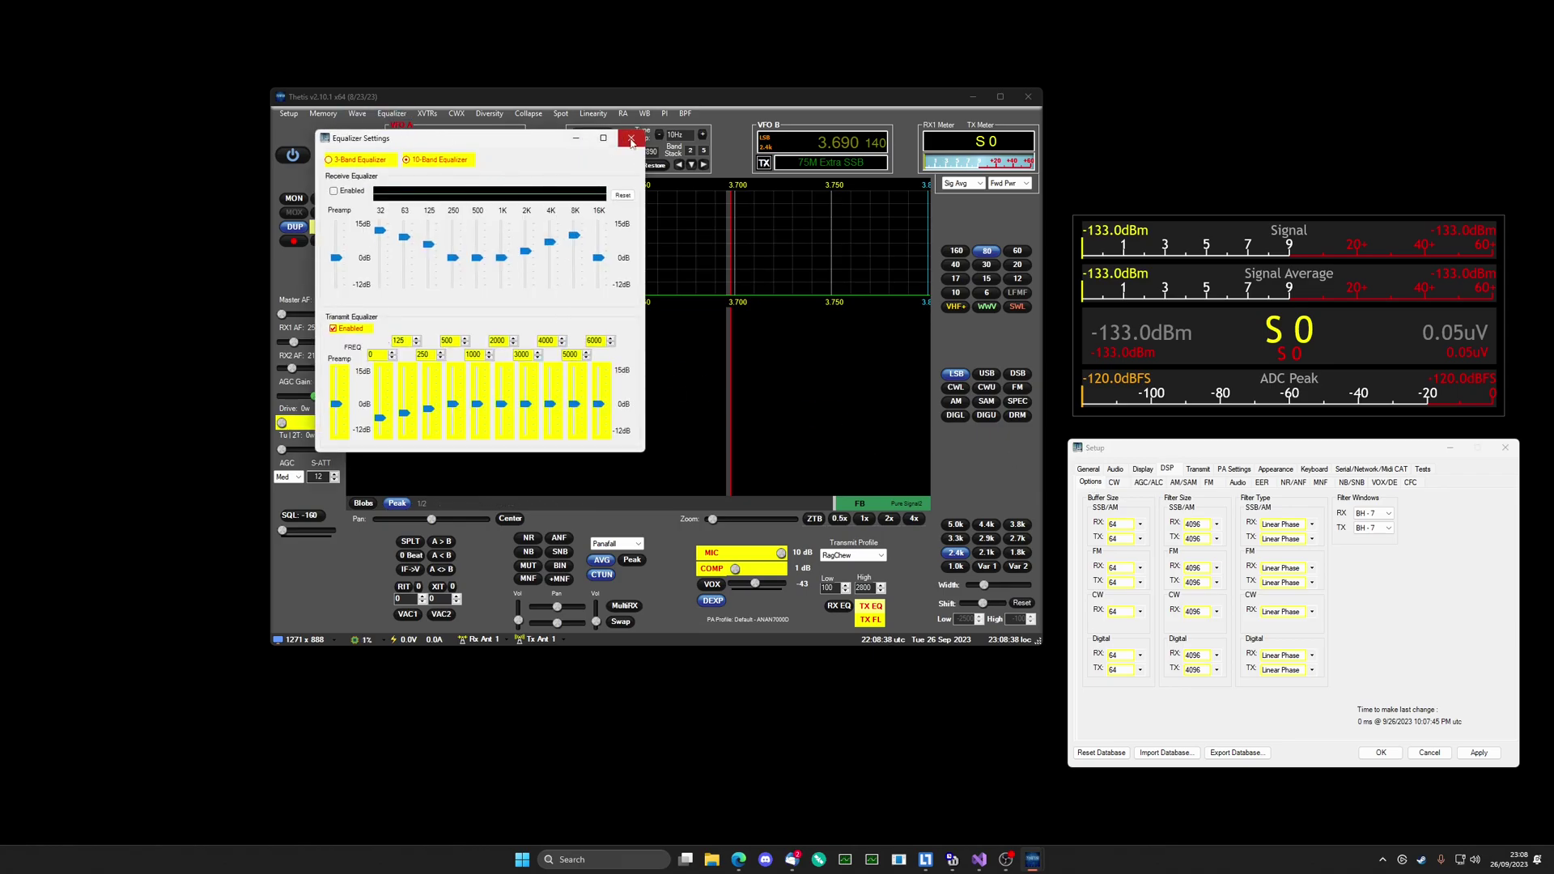
pyautogui.click(631, 139)
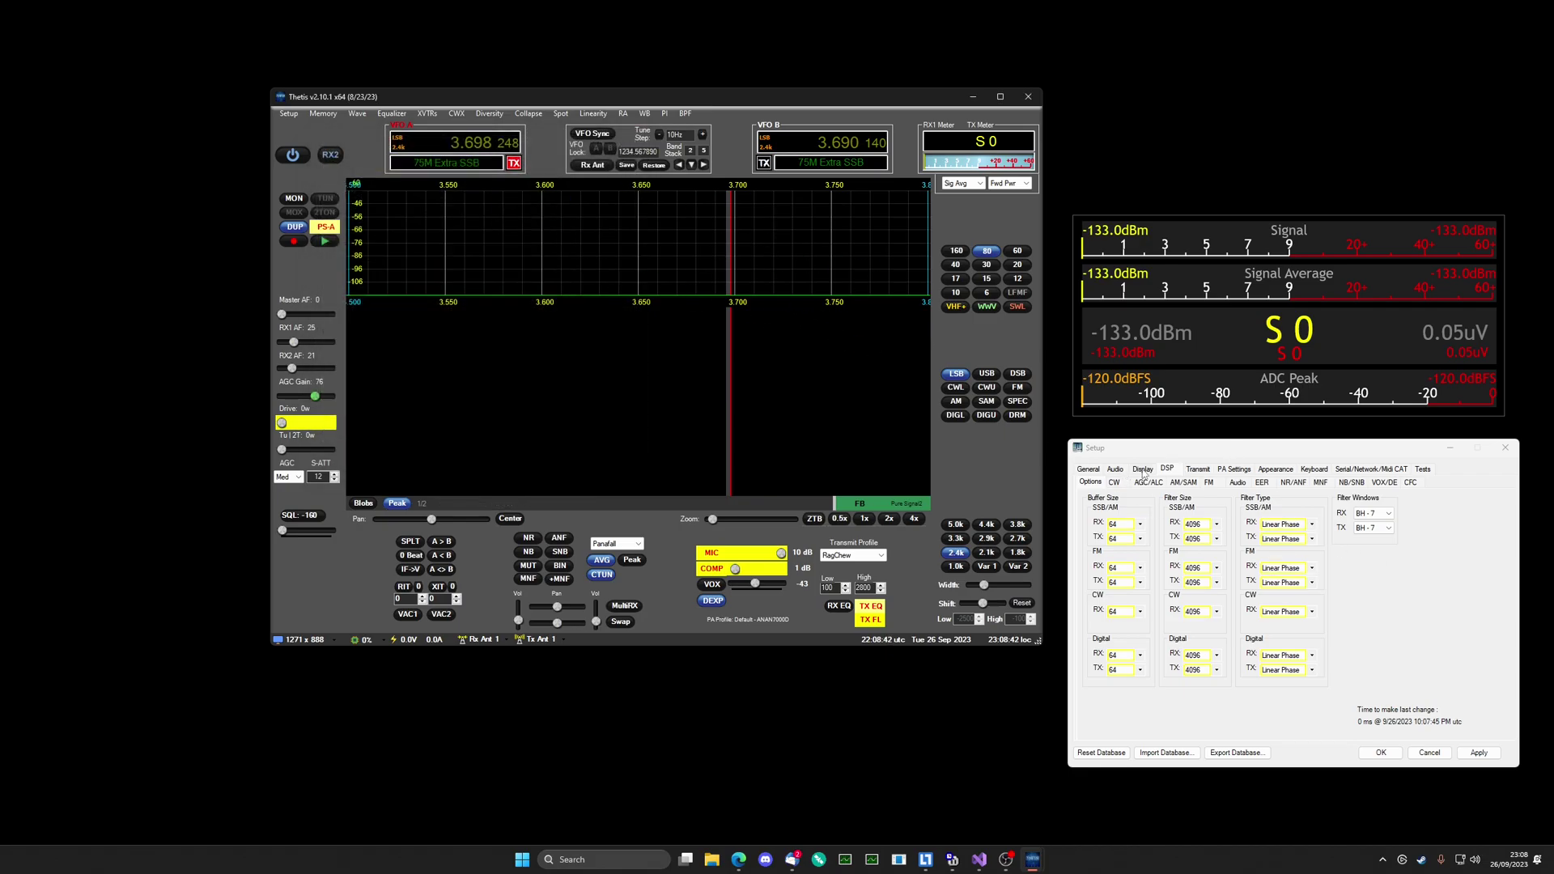
# Turn off Highlight TX Profile Save Items in the Transmit setup and accept the setup changes.
pyautogui.click(1197, 470)
pyautogui.click(1148, 725)
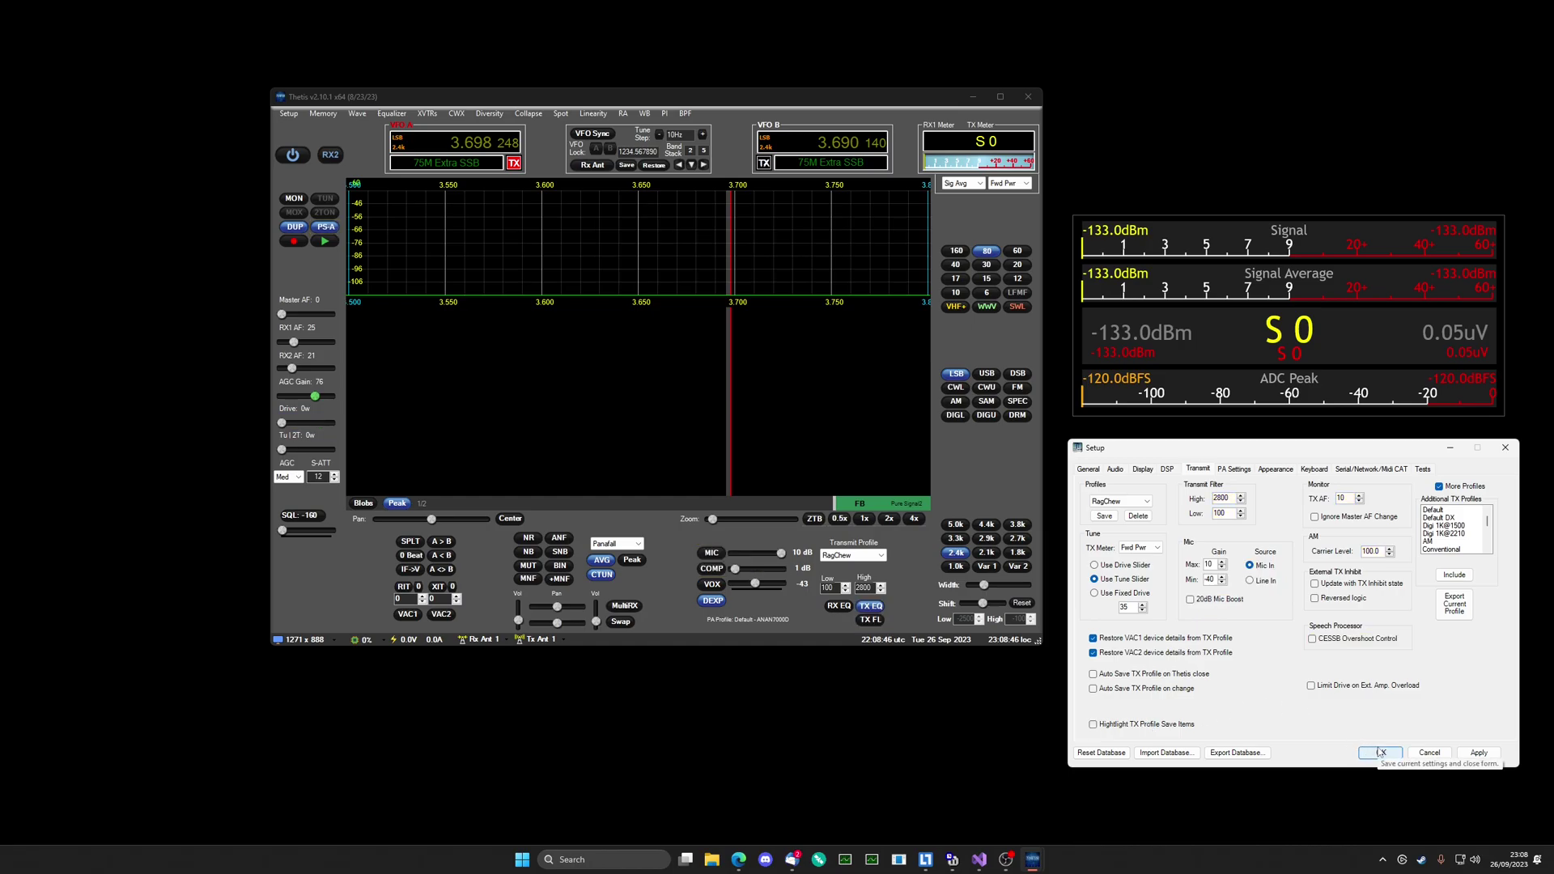
pyautogui.click(1381, 752)
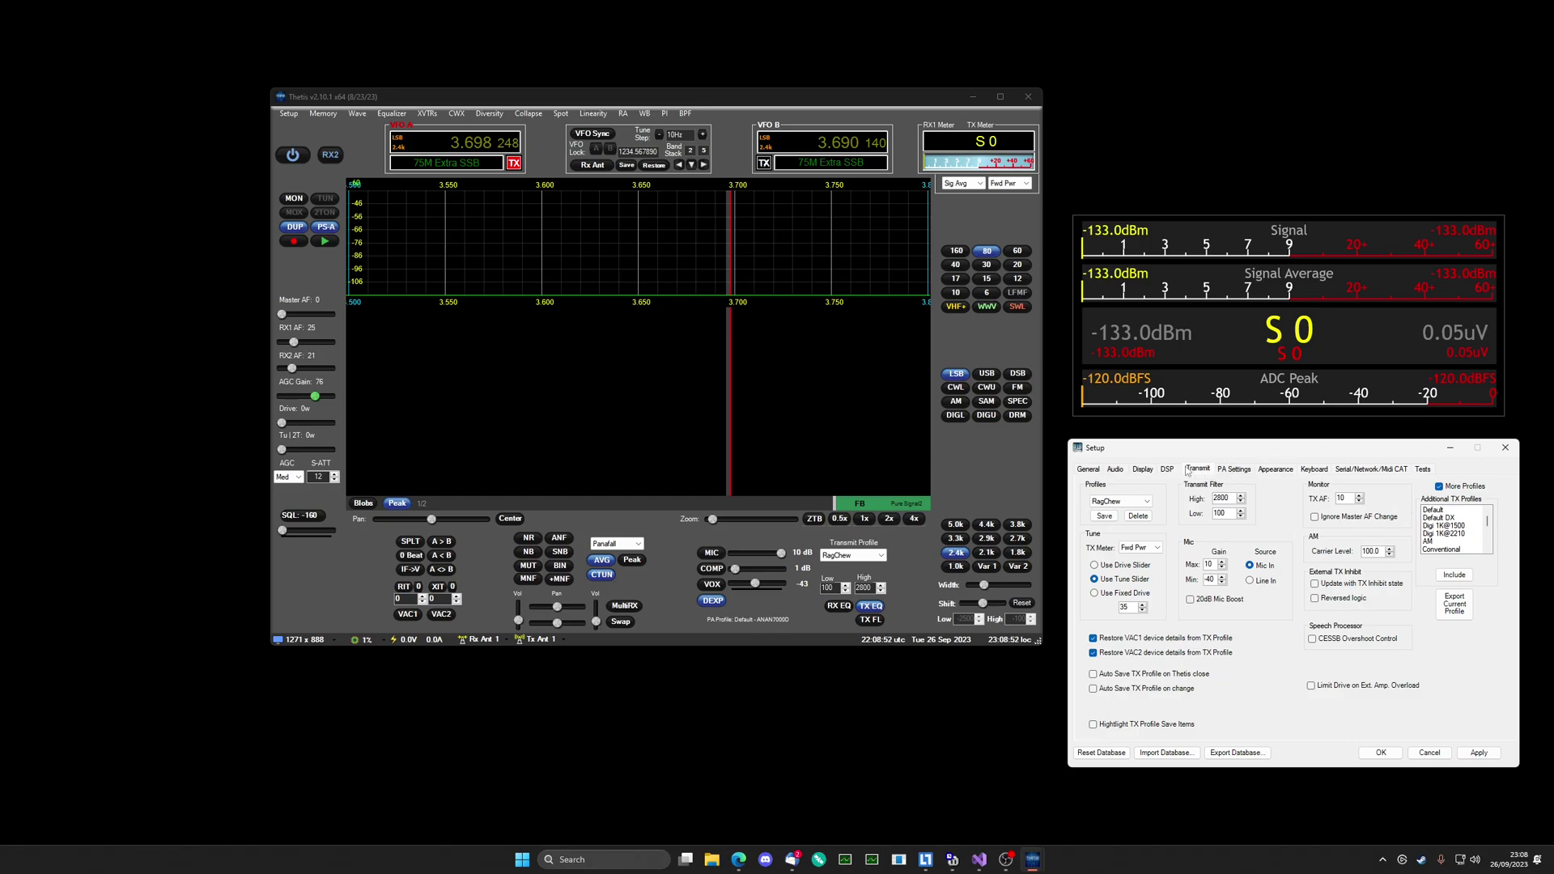
# Set the VAC 1 buffer size to 1024 in the Audio setup.
pyautogui.click(1116, 470)
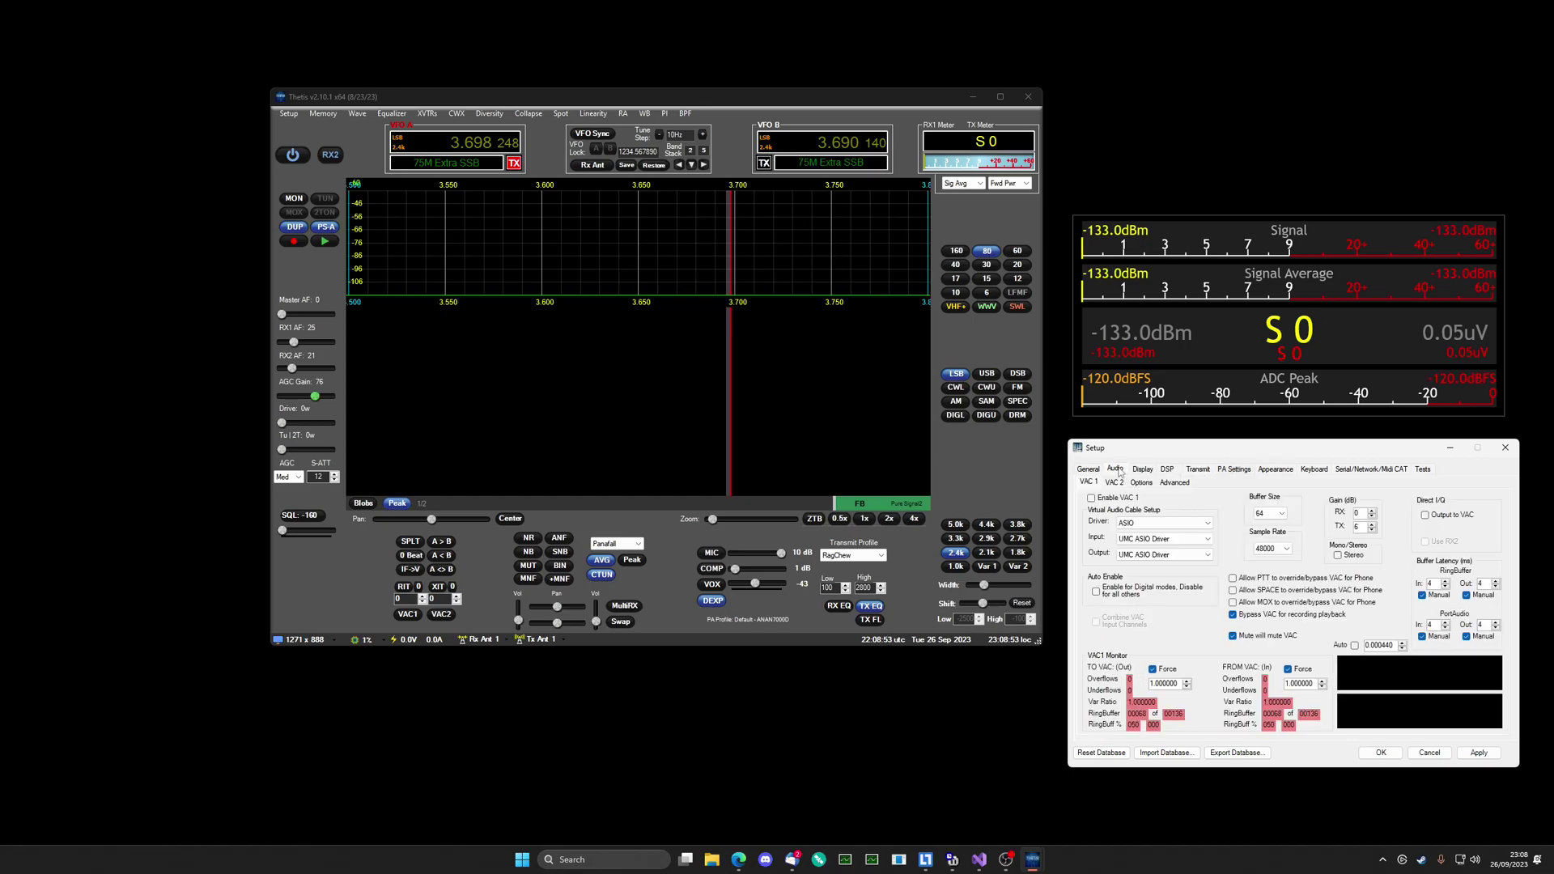
pyautogui.click(1281, 514)
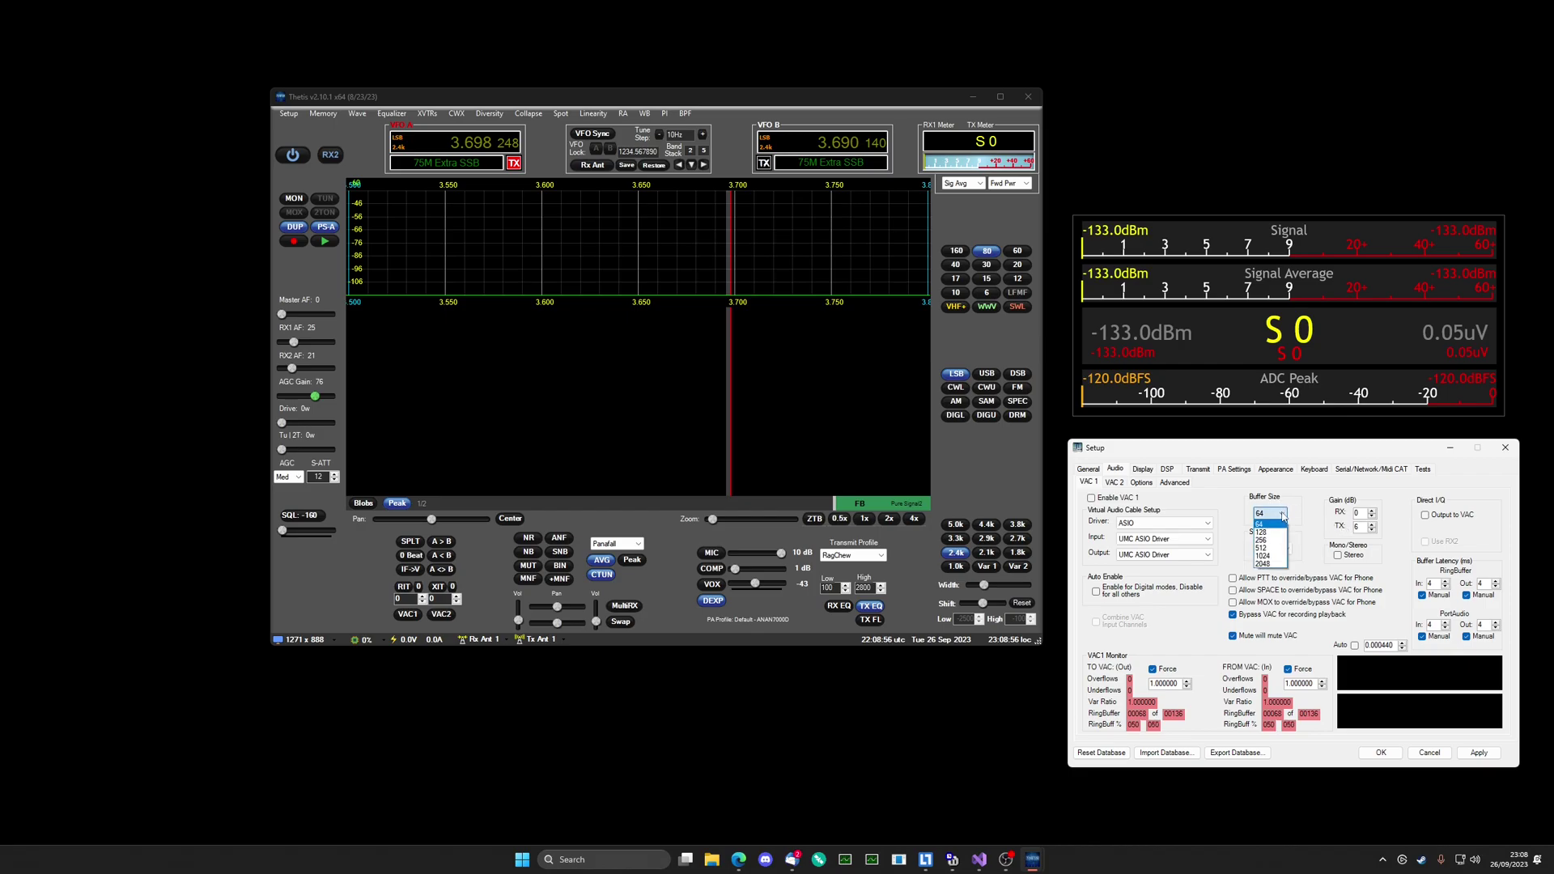
pyautogui.click(1171, 499)
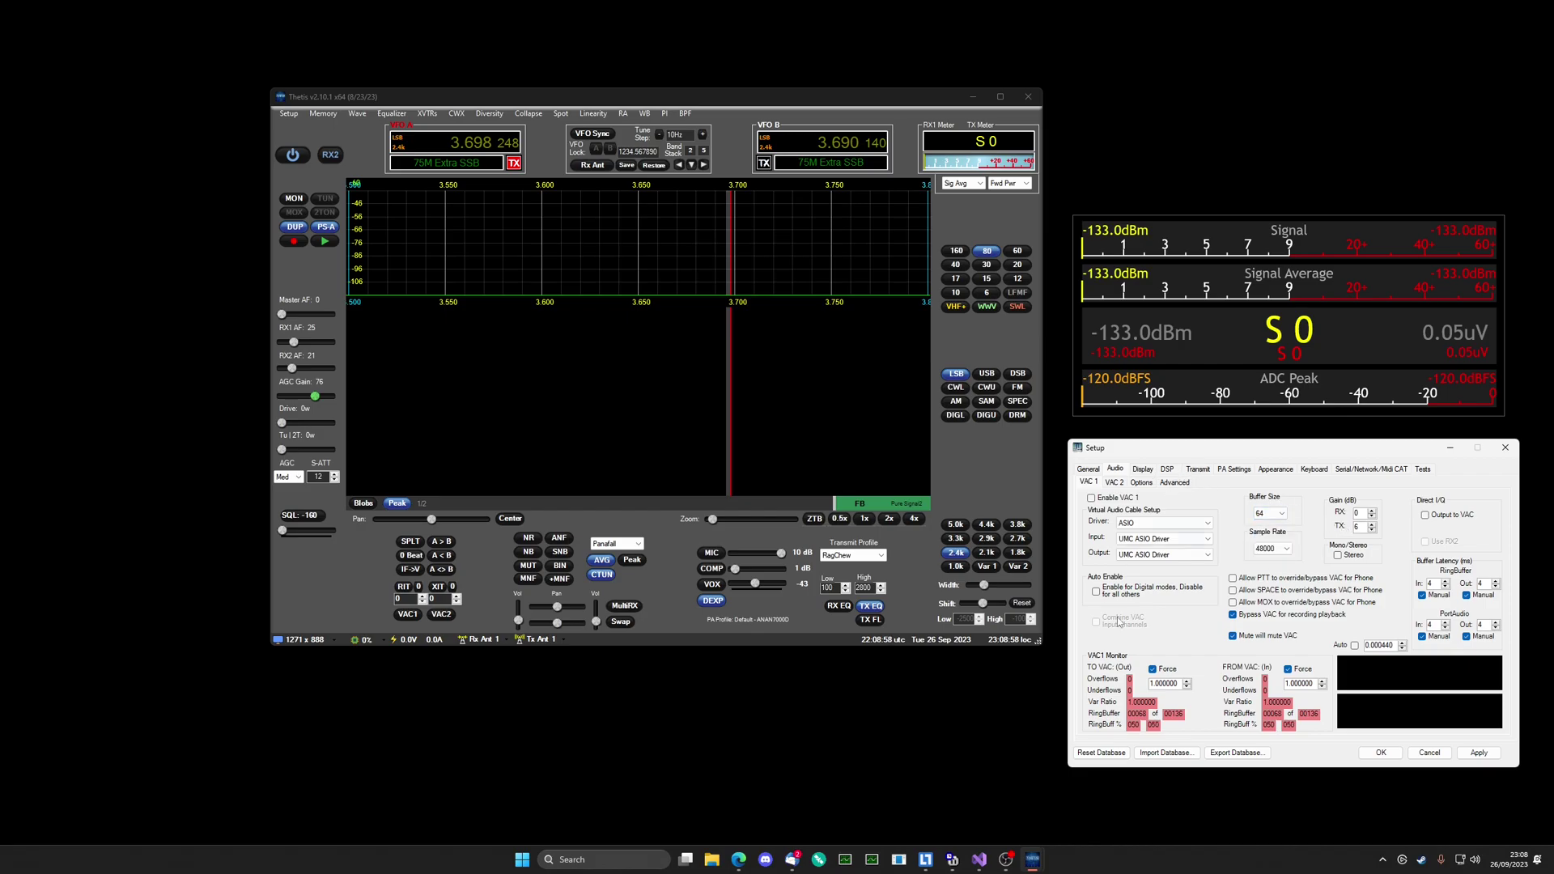
pyautogui.click(1196, 470)
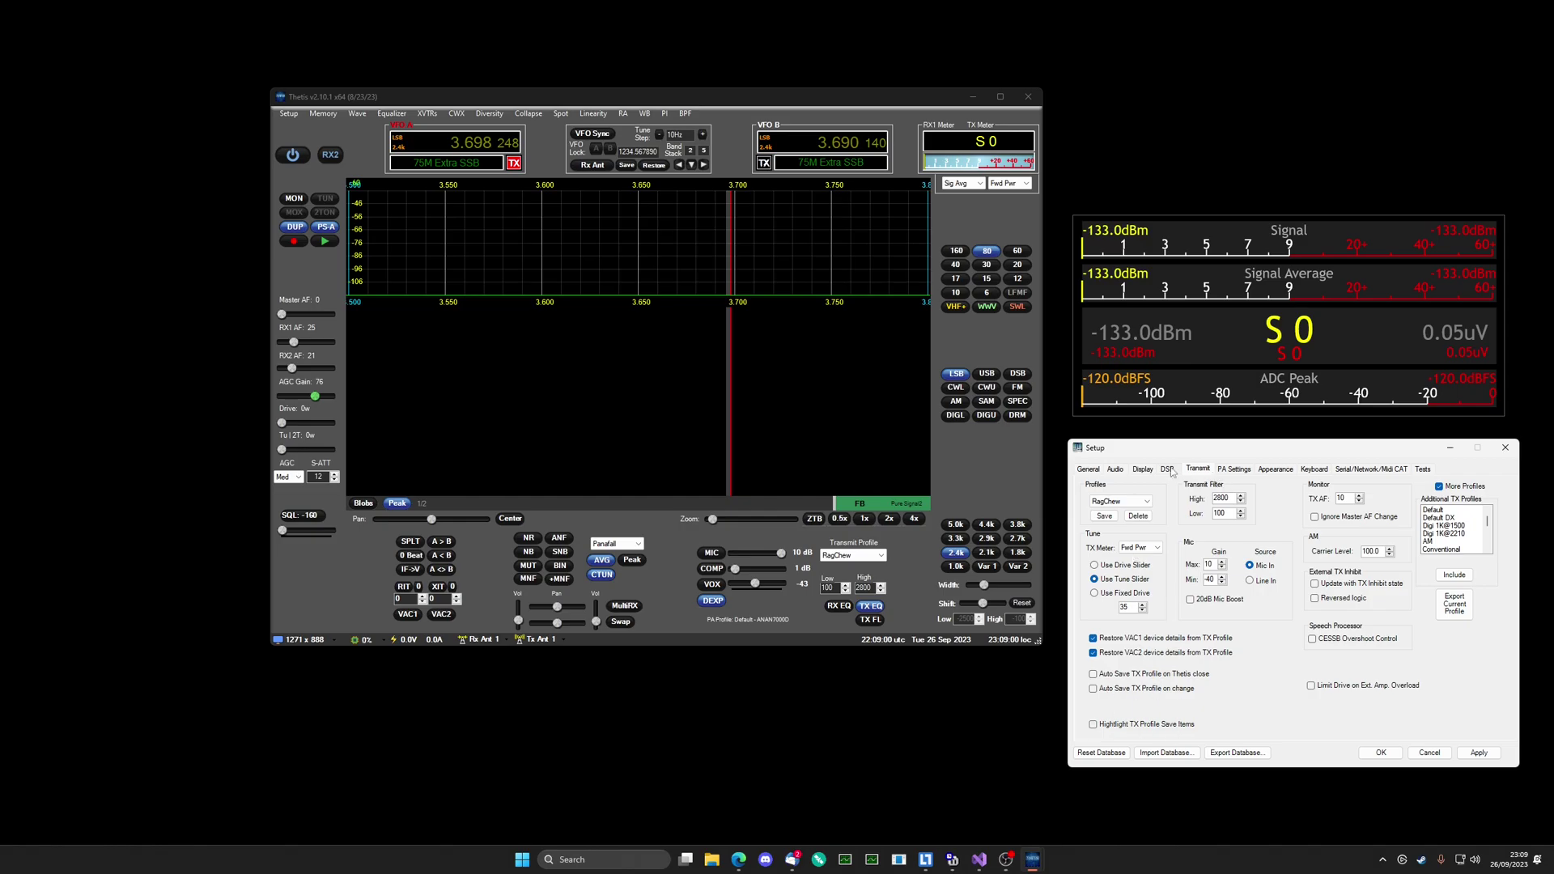
pyautogui.click(1110, 471)
pyautogui.click(1273, 514)
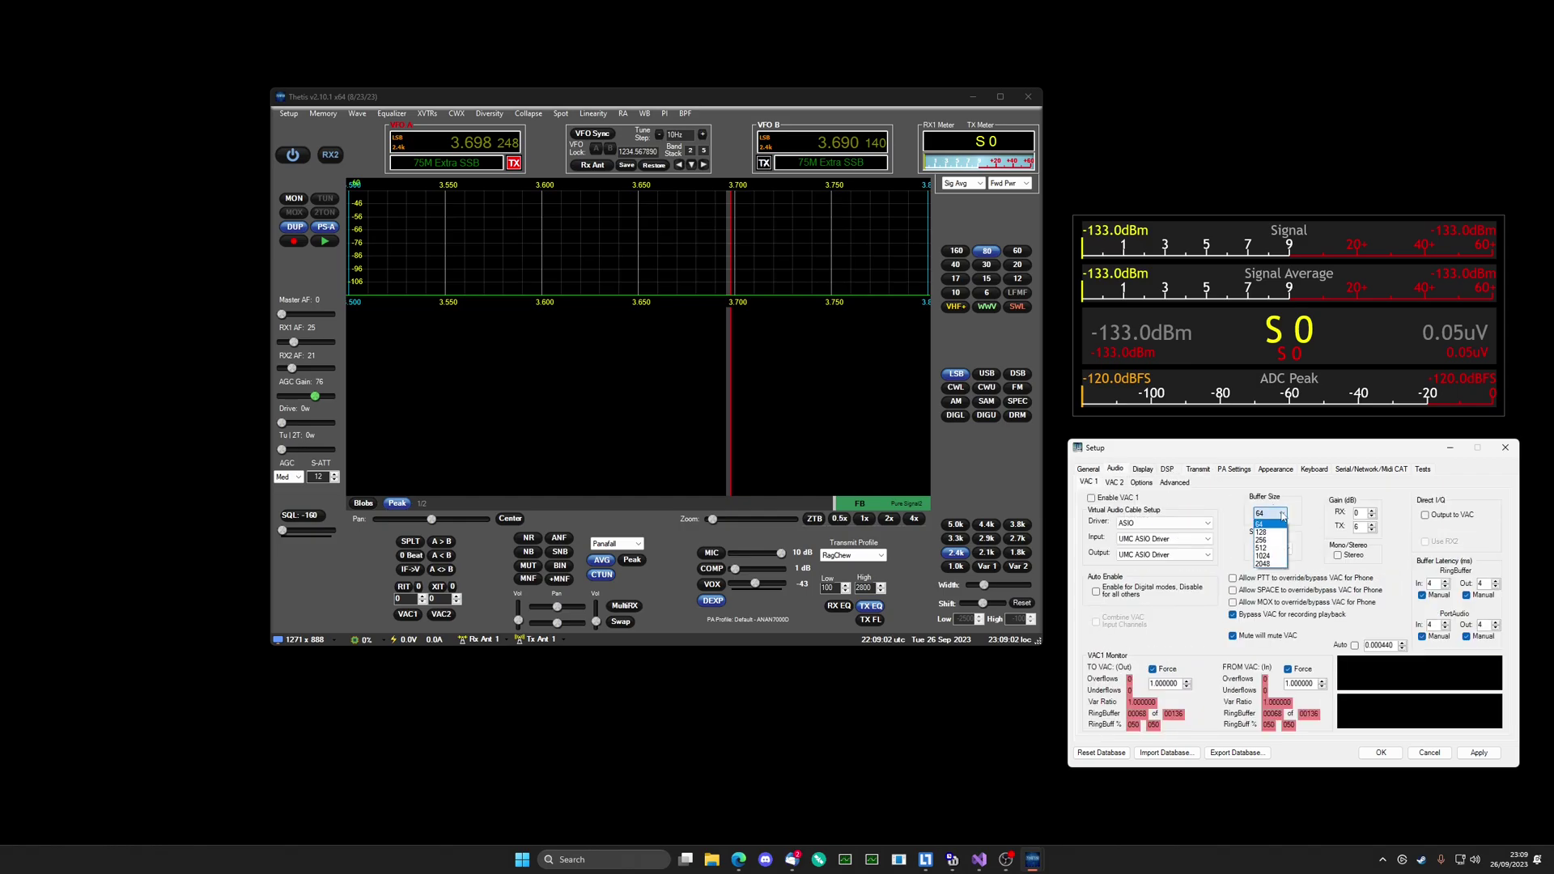
pyautogui.click(1266, 556)
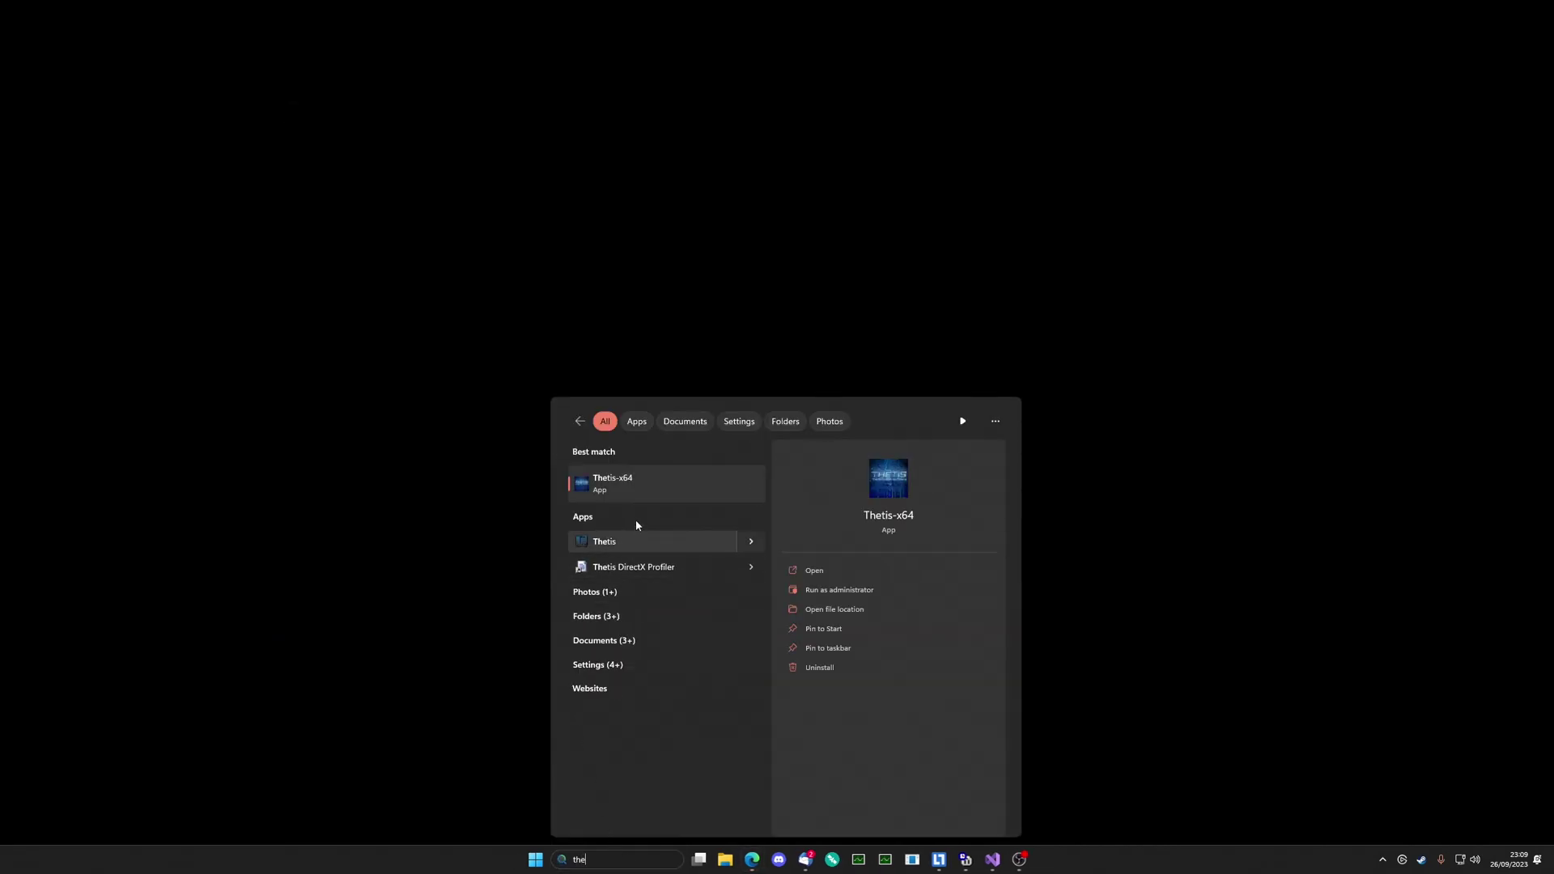
# Relaunch Thetis and check the VAC 1 buffer size in the Audio setup and the selected profile in the Transmit setup.
pyautogui.click(645, 495)
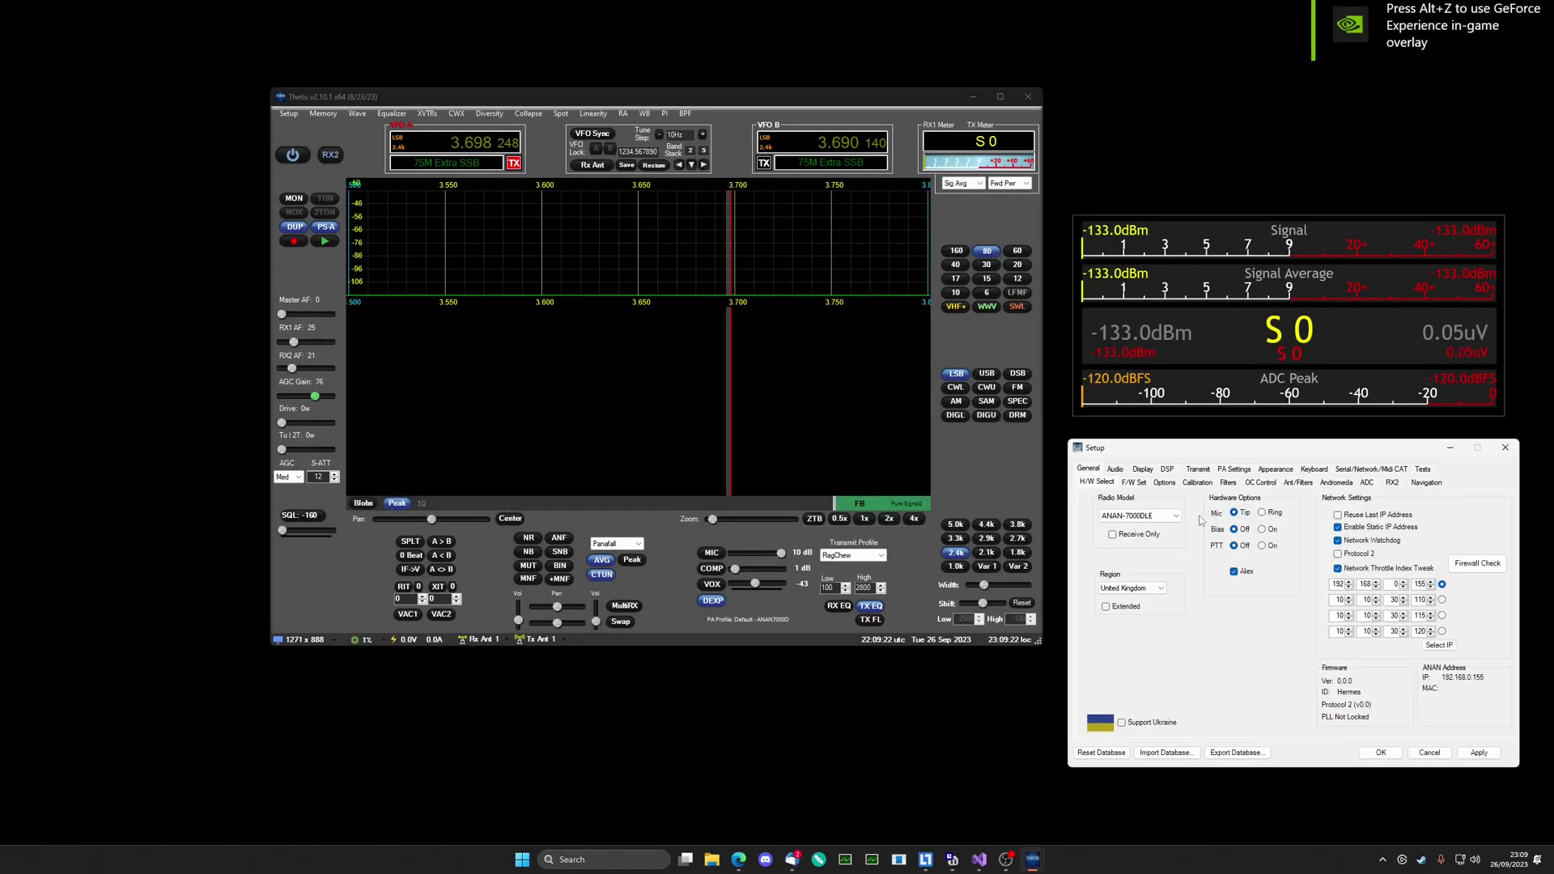
pyautogui.click(1202, 474)
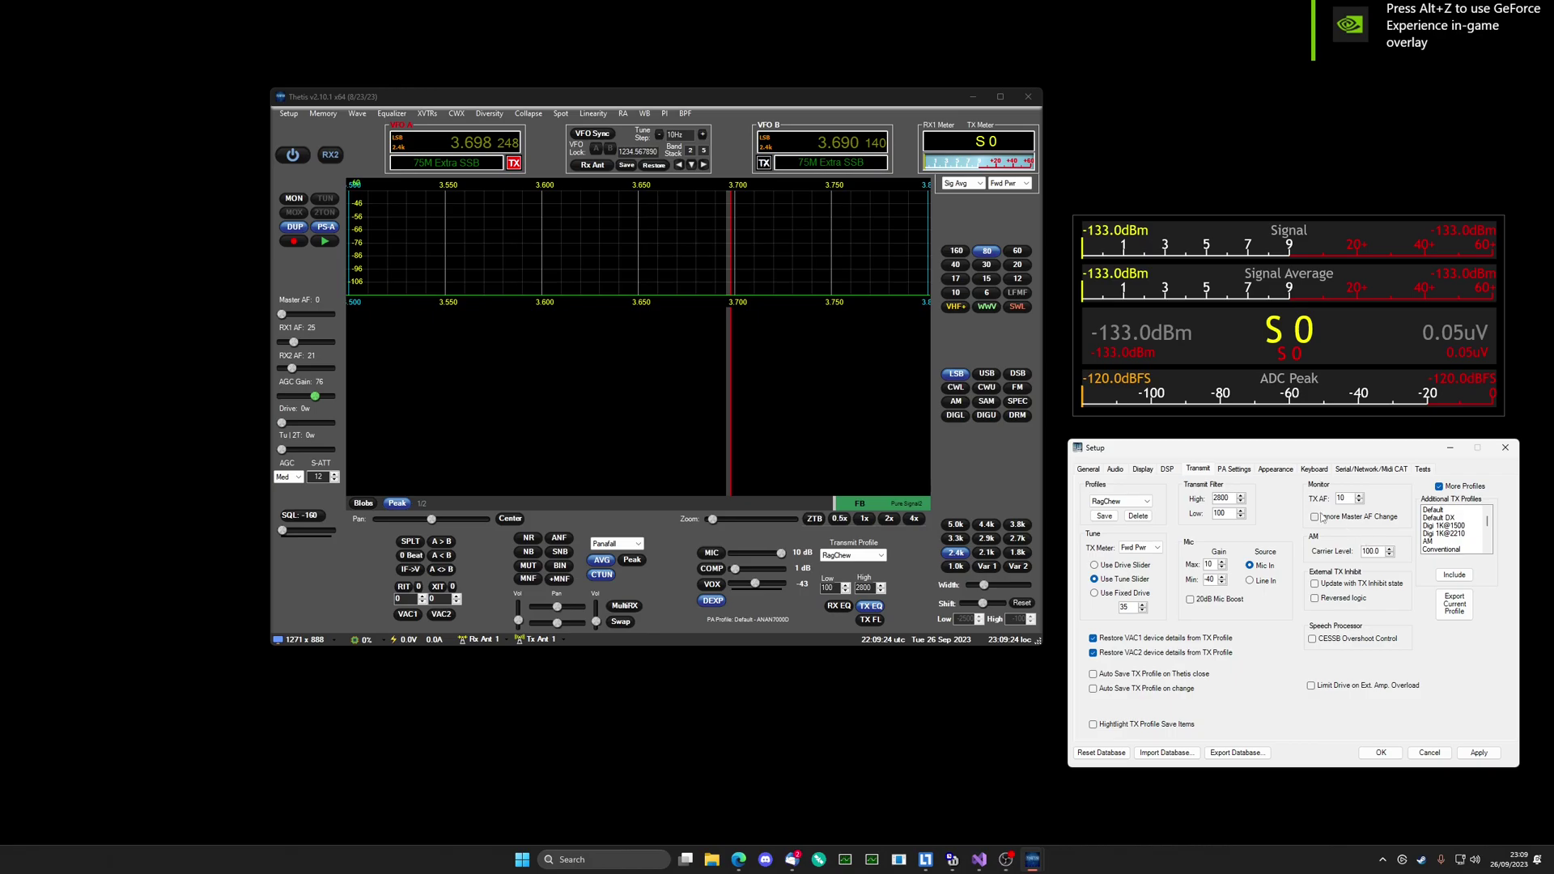
pyautogui.click(1115, 469)
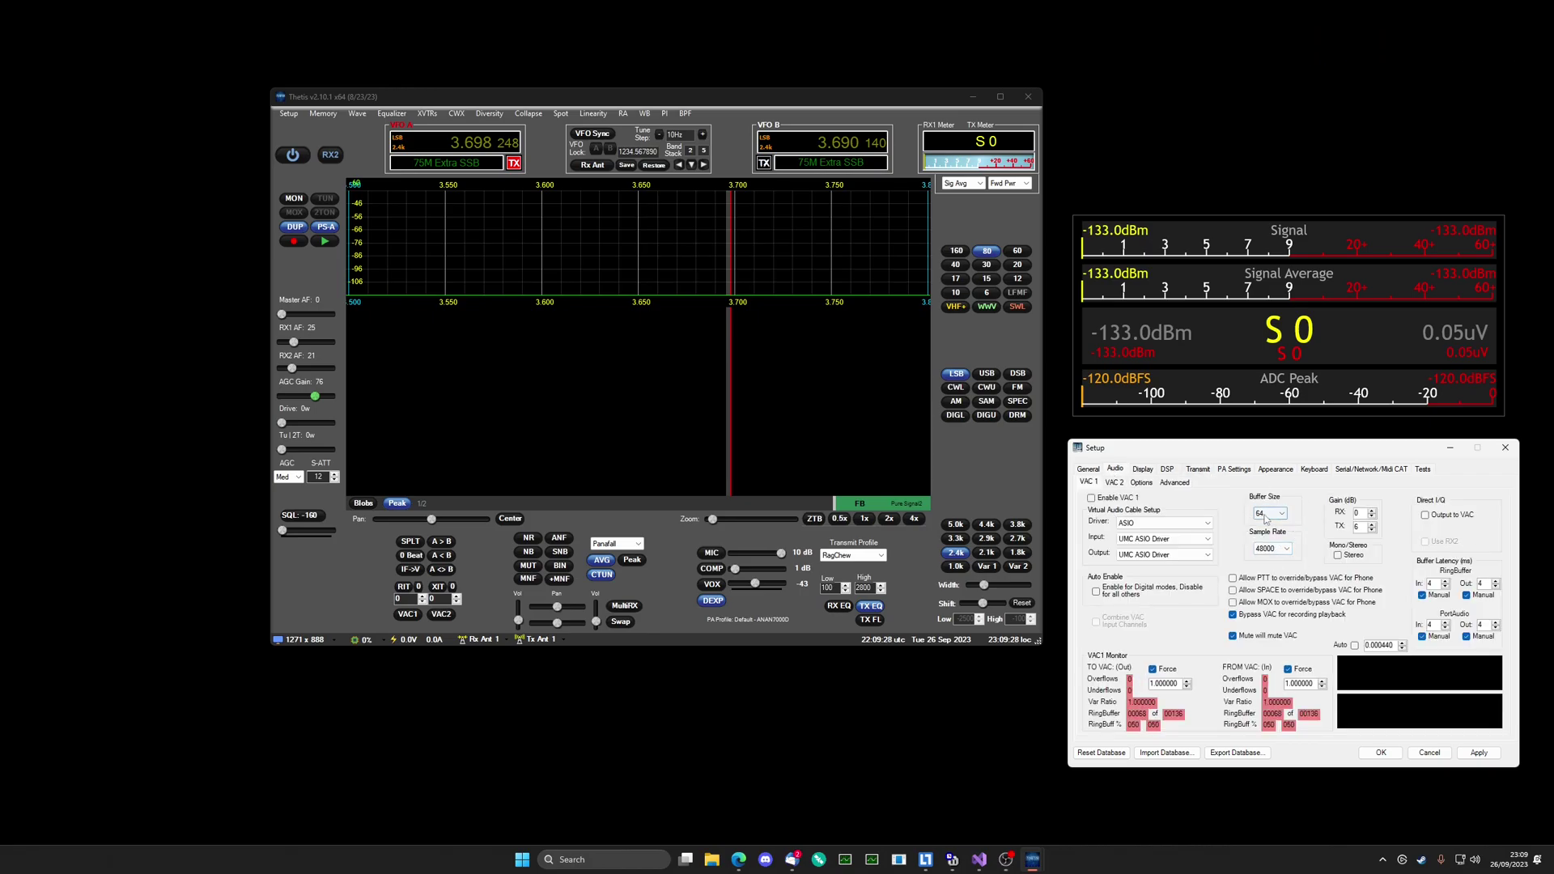
pyautogui.click(1198, 469)
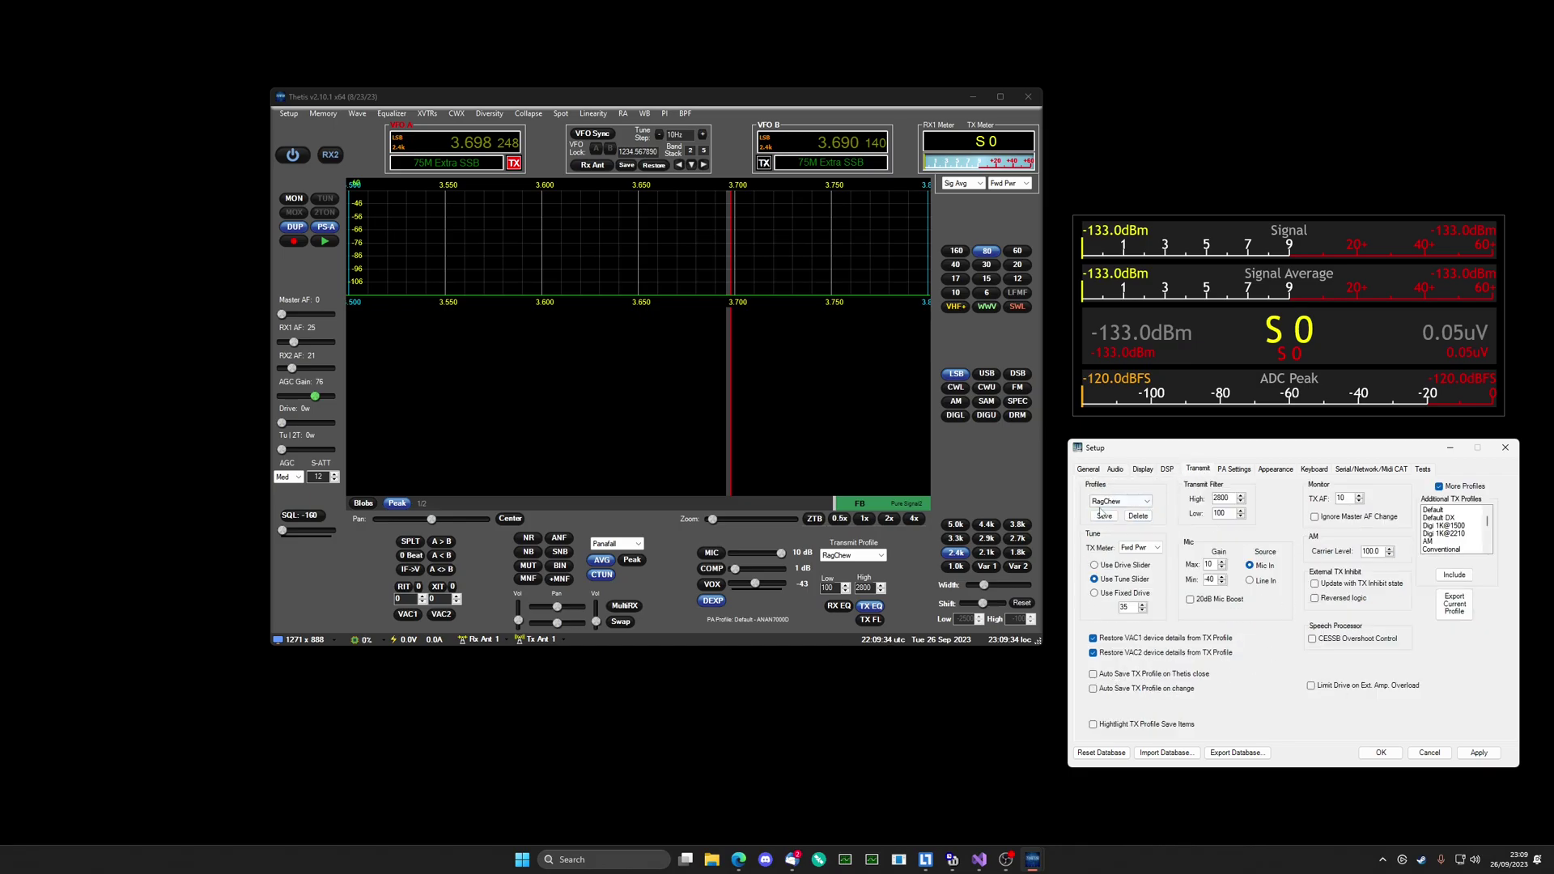
# Set the VAC 1 buffer size to 512 in the Audio setup.
pyautogui.click(1122, 473)
pyautogui.click(1280, 513)
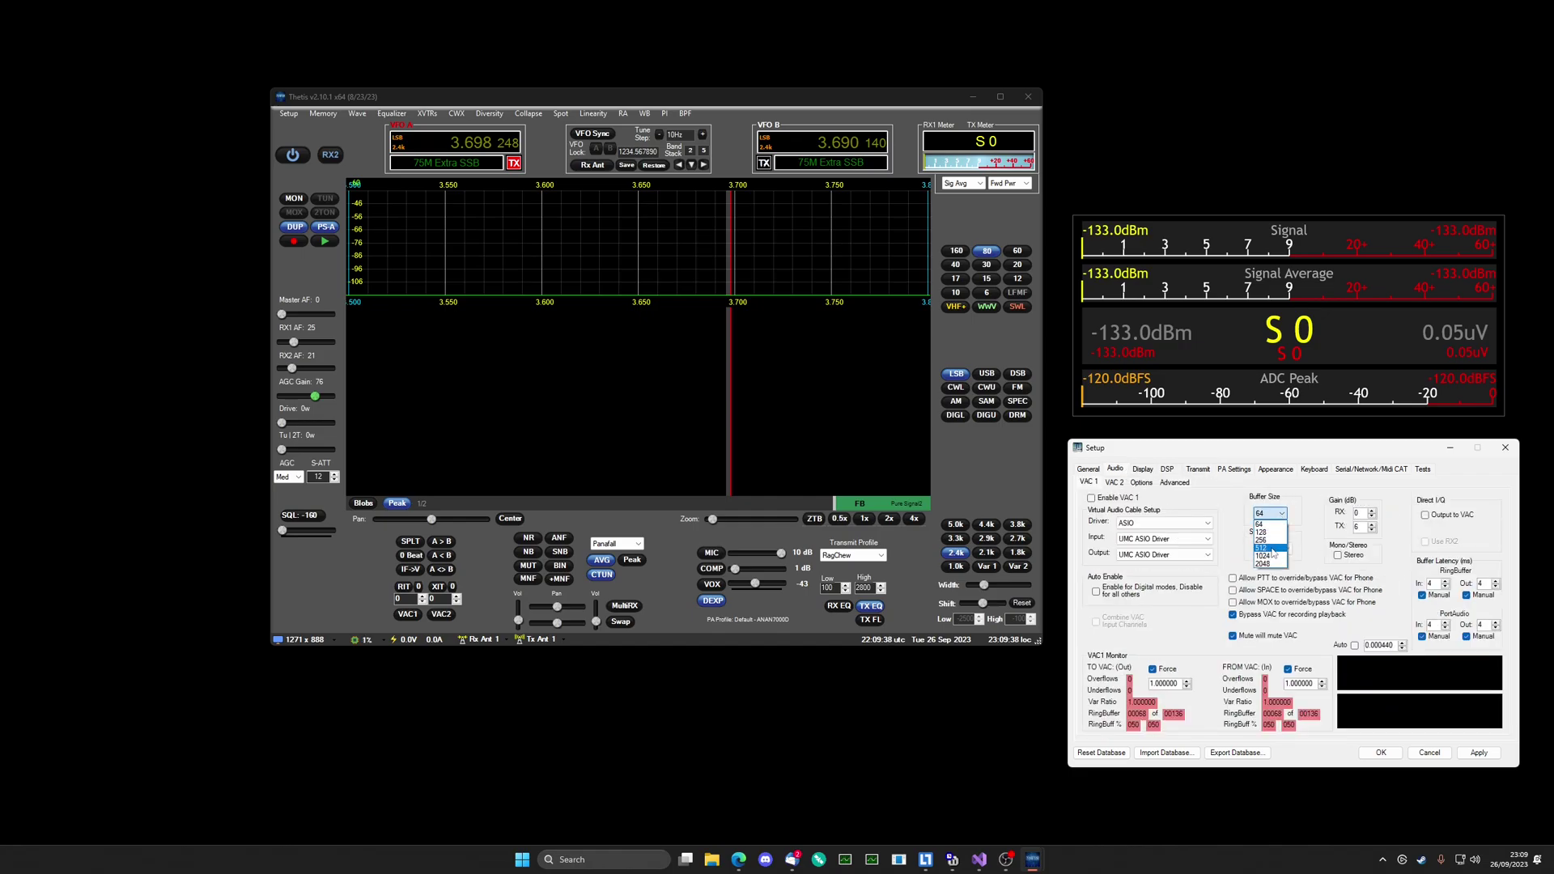
pyautogui.click(1272, 549)
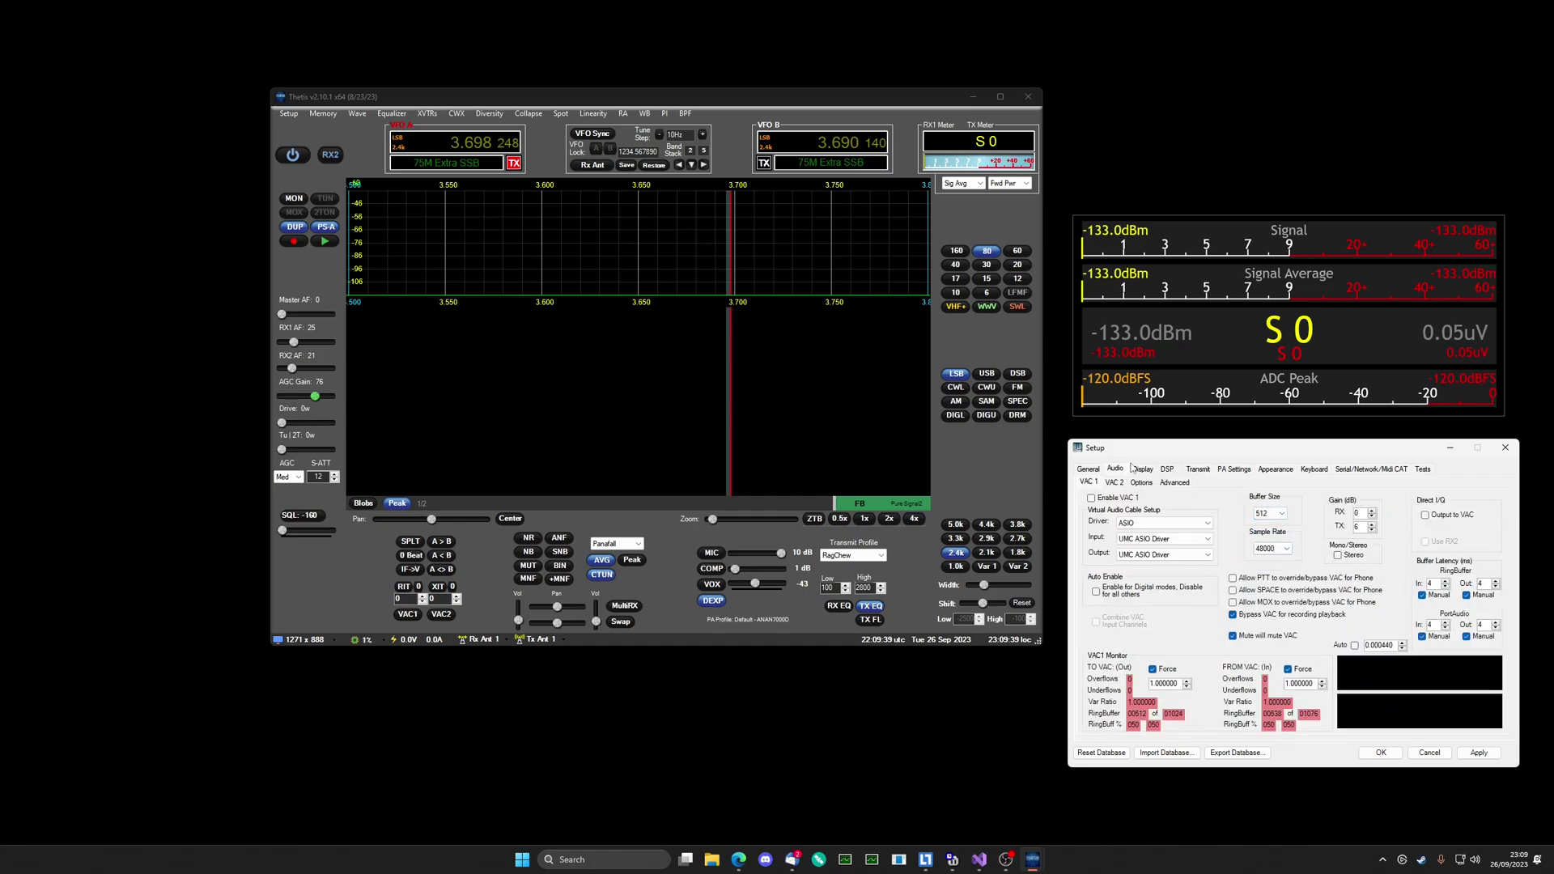
# Save the current settings to the RagChew TX profile in the Transmit setup, overwriting the existing profile.
pyautogui.click(1198, 470)
pyautogui.click(1103, 516)
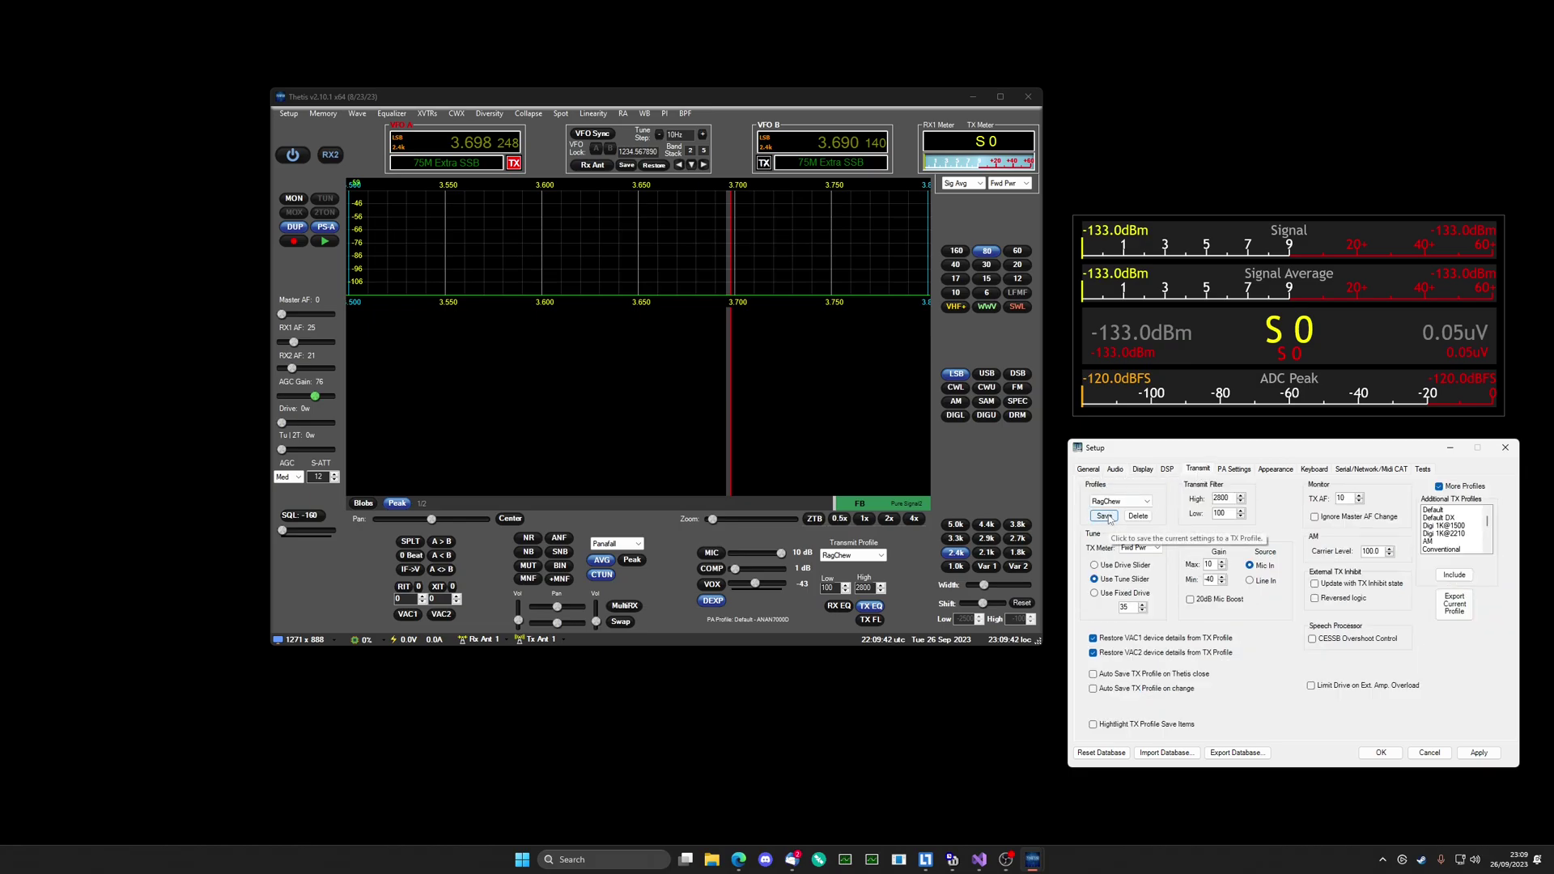
pyautogui.click(841, 366)
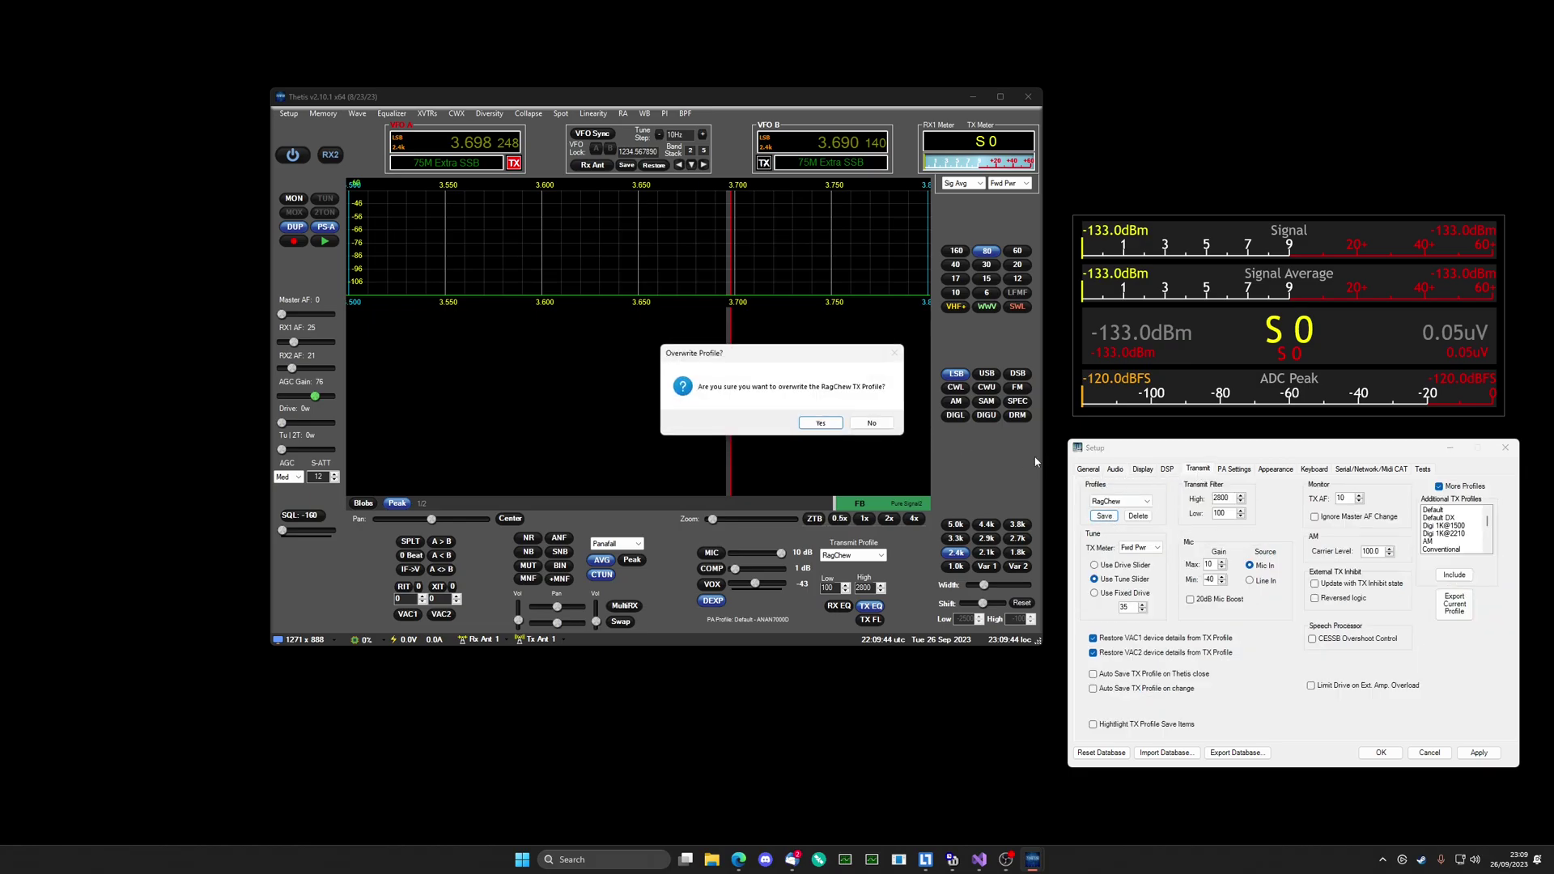
pyautogui.click(831, 420)
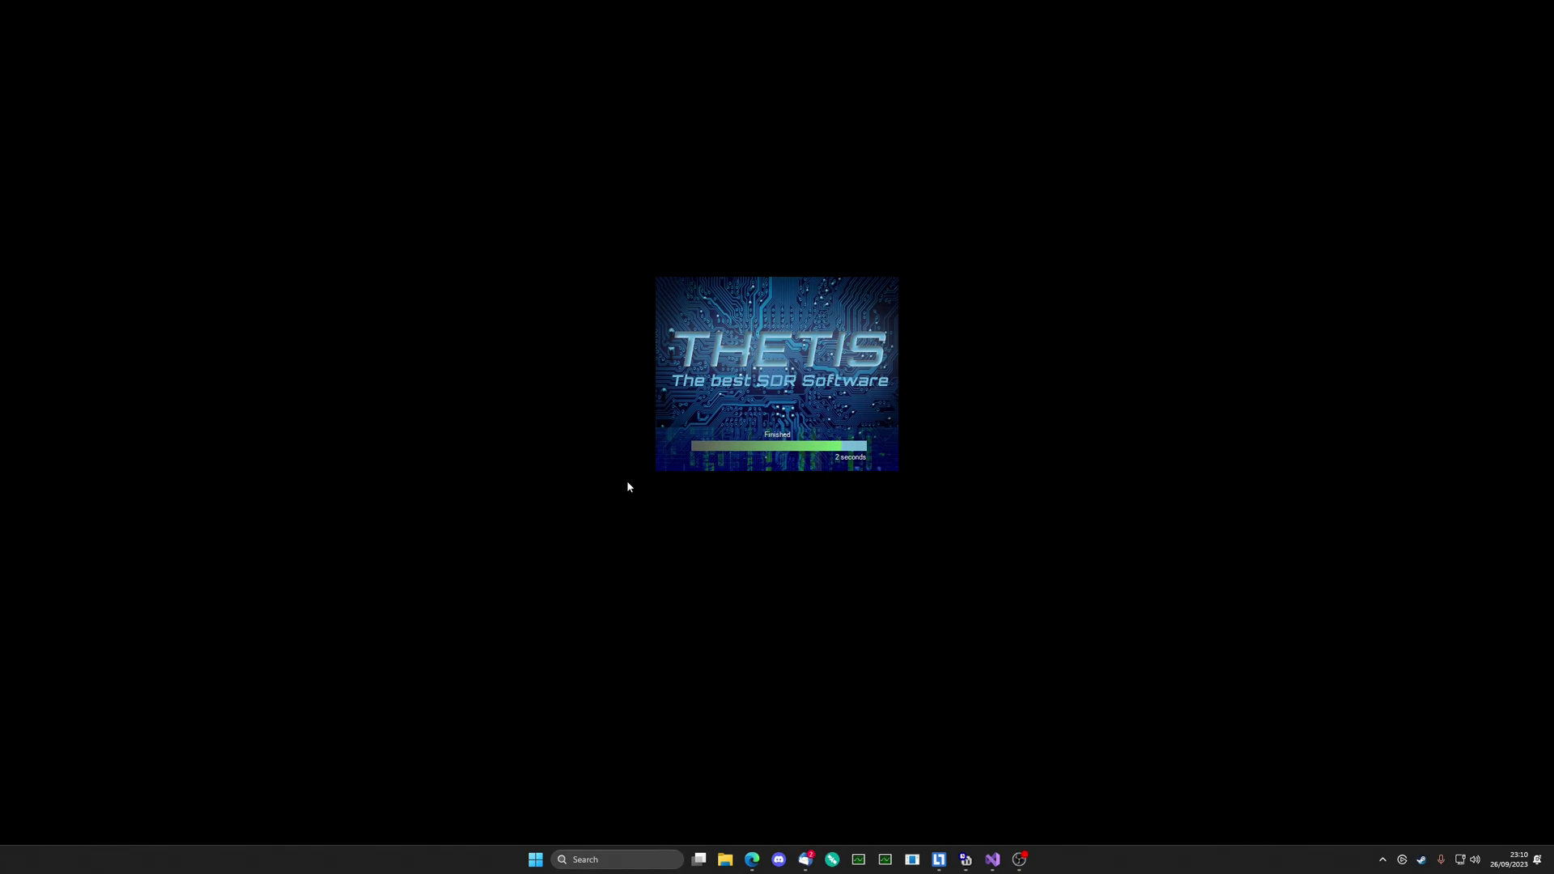
# Open the setup of the restarted Thetis, check the VAC 1 buffer size, and return to the Transmit settings.
pyautogui.click(287, 114)
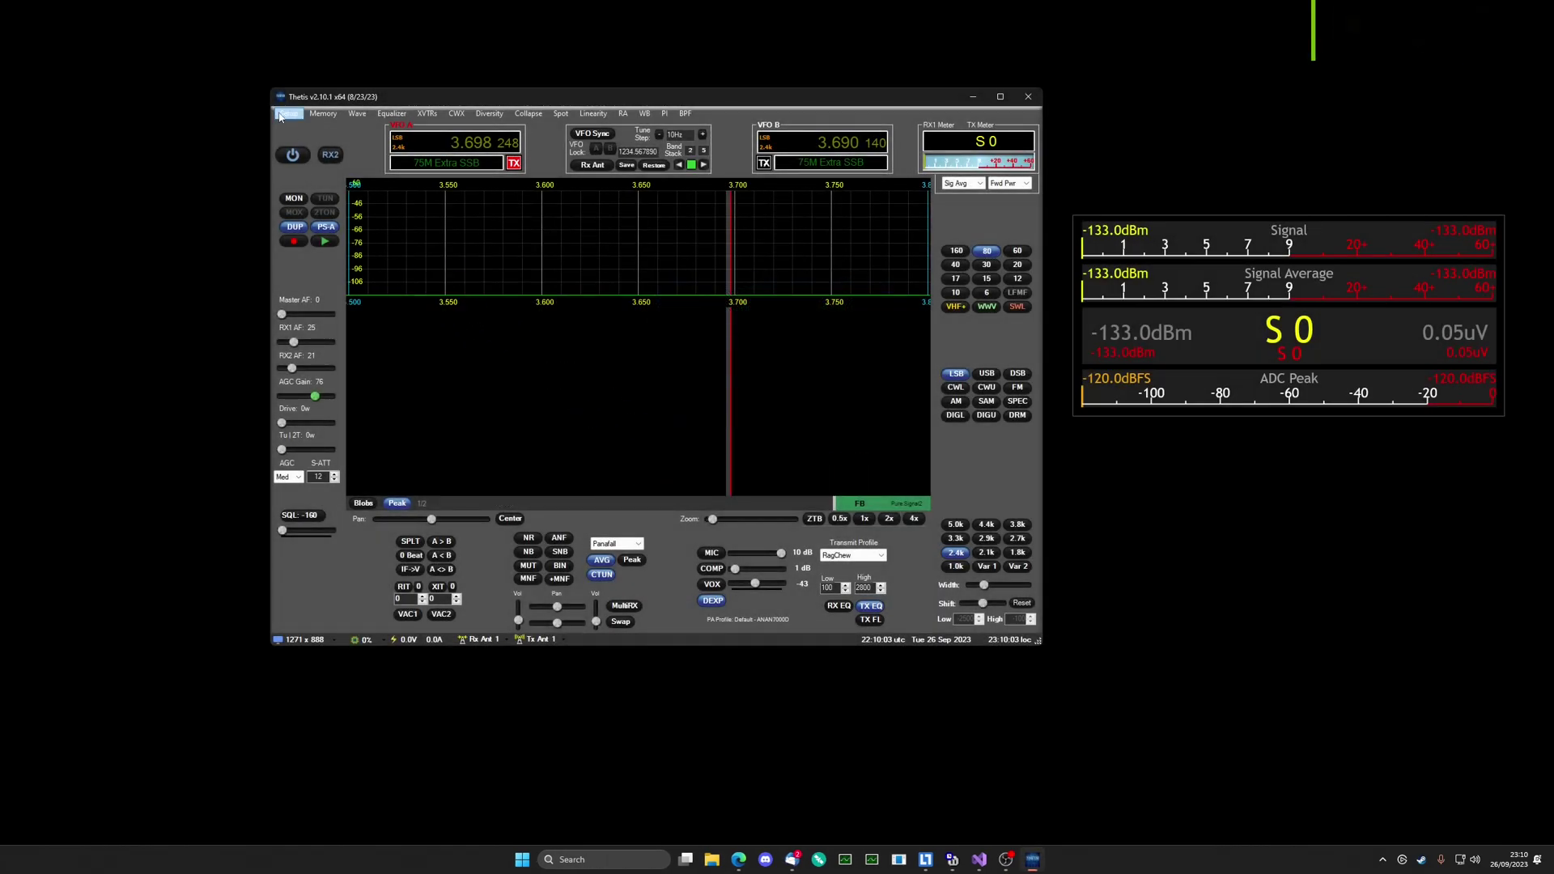
pyautogui.click(1115, 469)
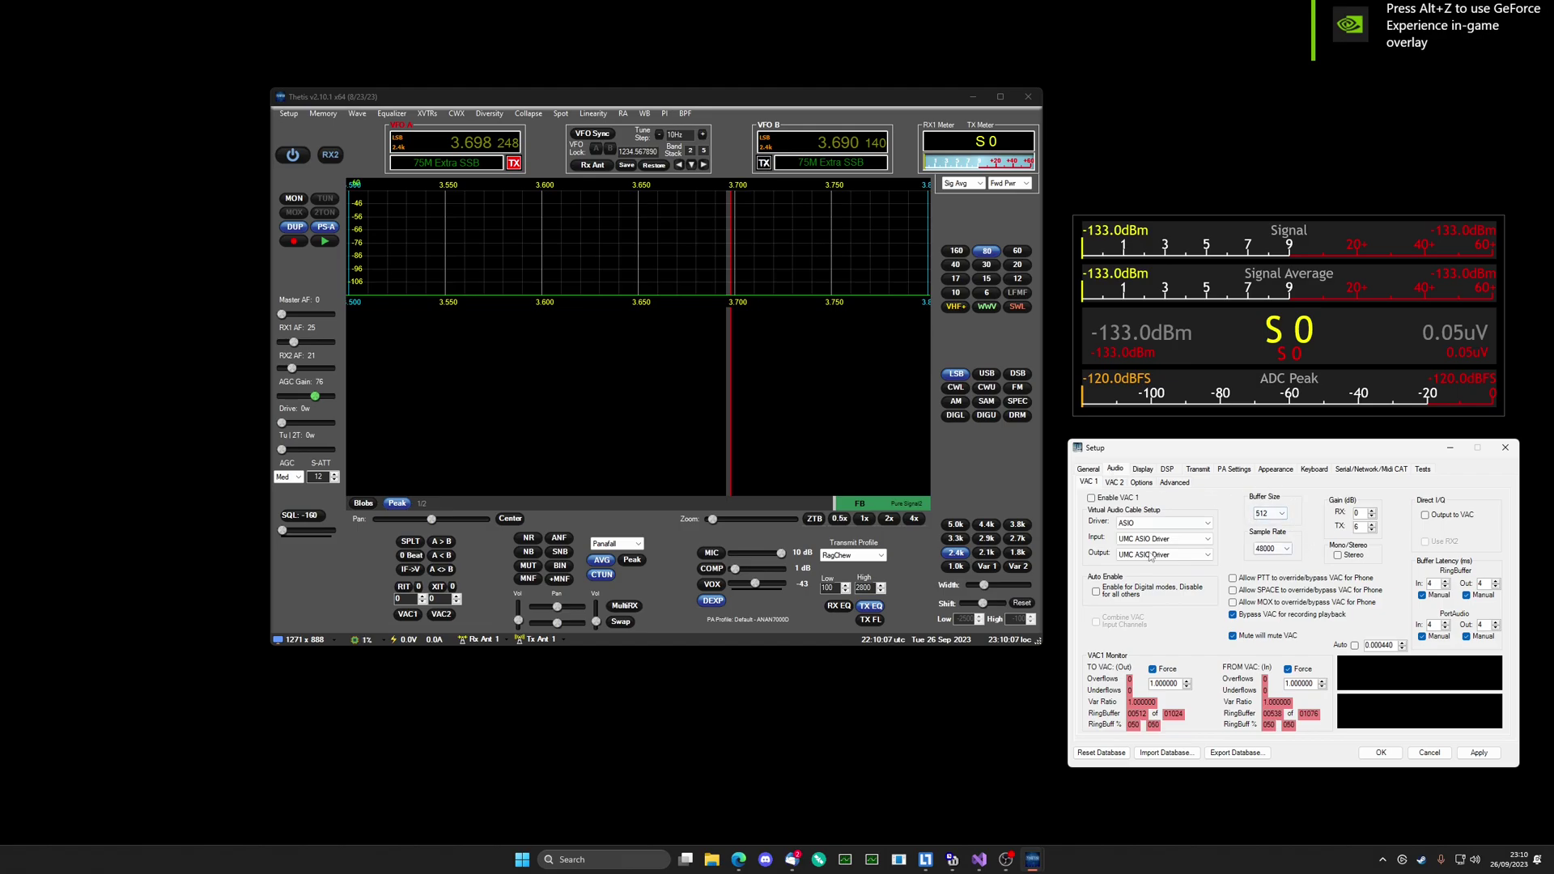
pyautogui.click(1197, 469)
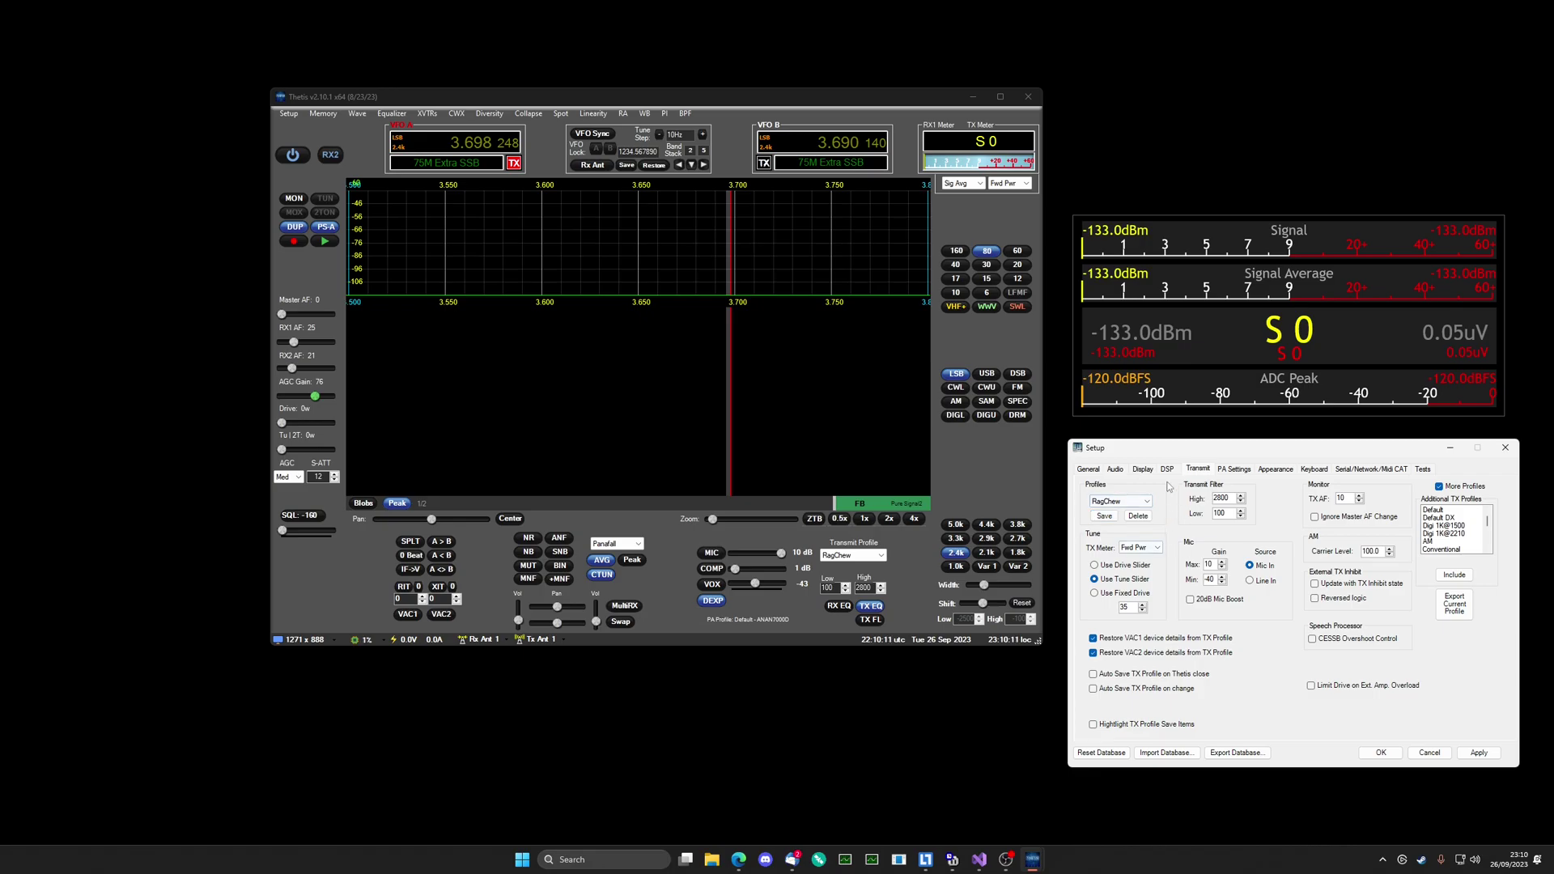